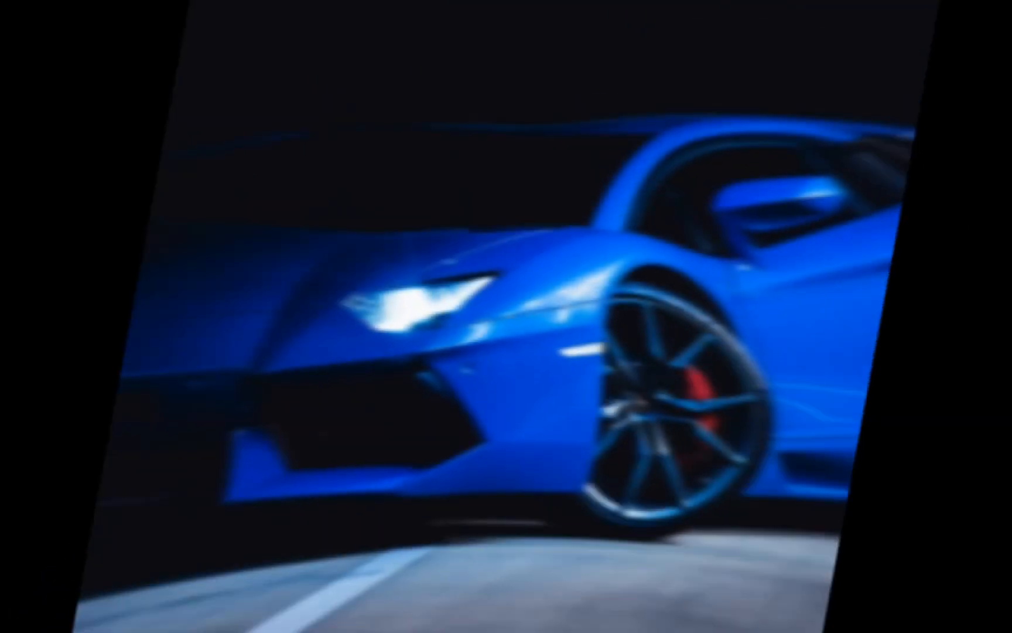
# - Switch to GIMP and create a new 1920 × 1080 px image with a white background
pyautogui.click(465, 618)
pyautogui.click(11, 26)
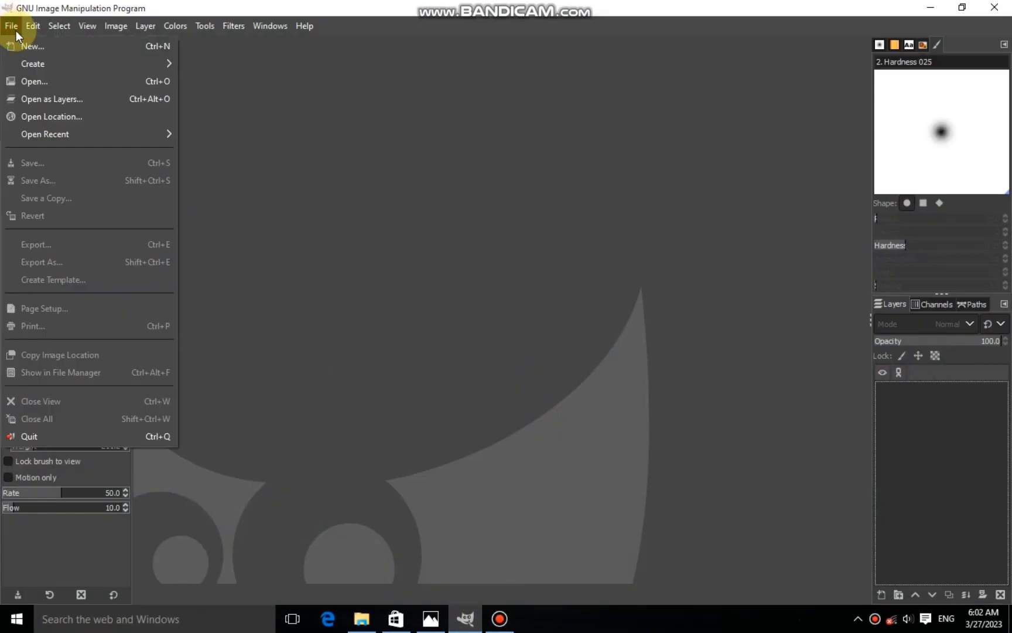
pyautogui.click(25, 46)
pyautogui.click(299, 215)
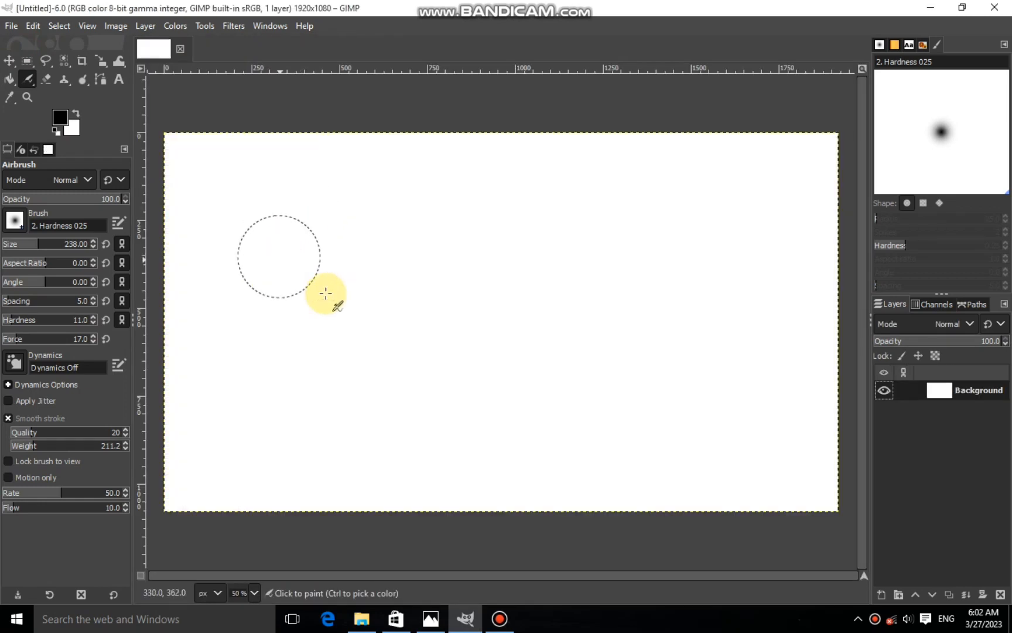
# - Add a text box across the upper middle of the canvas containing the letters "GD"
pyautogui.click(119, 81)
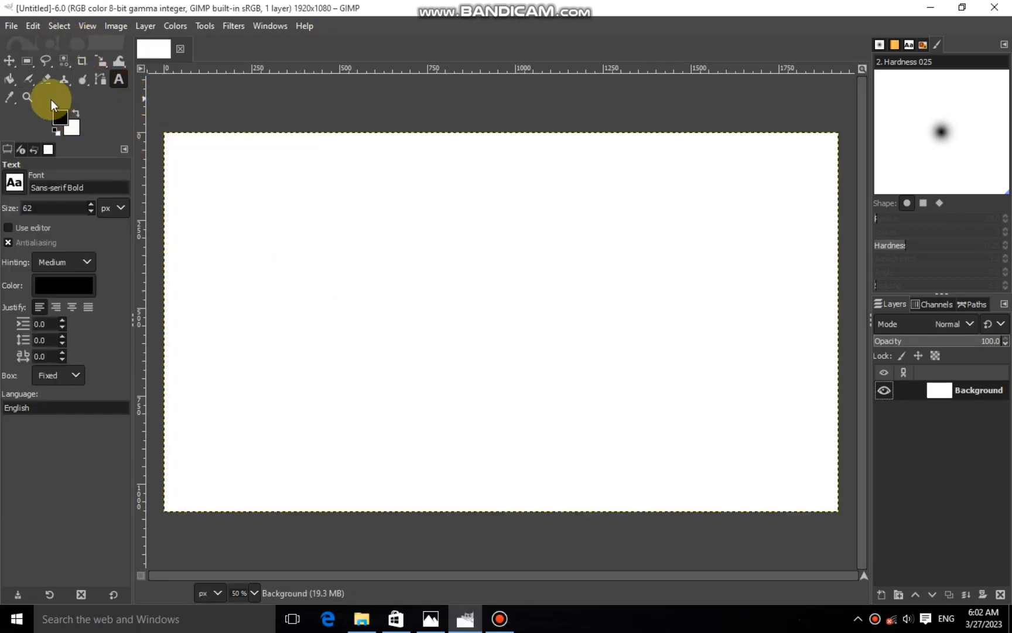
pyautogui.click(282, 241)
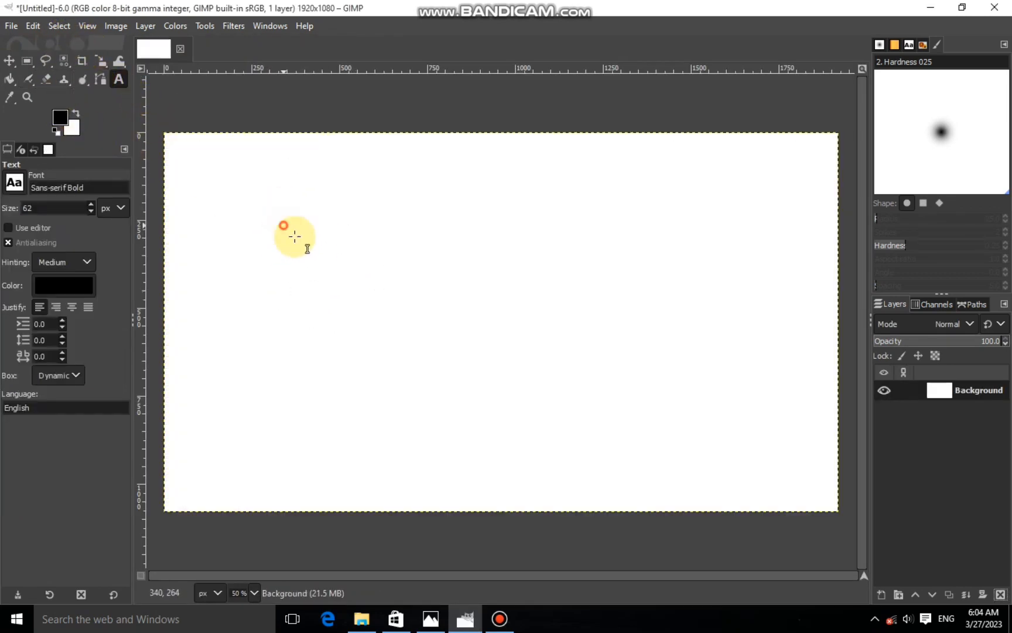
pyautogui.moveTo(295, 236); pyautogui.dragTo(589, 373)
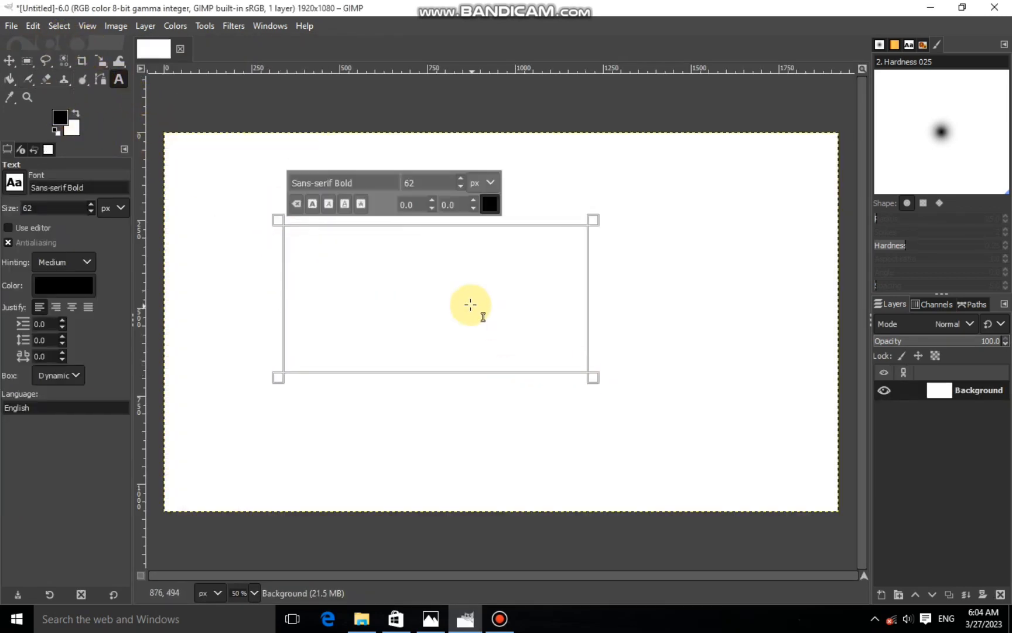
pyautogui.write('G')
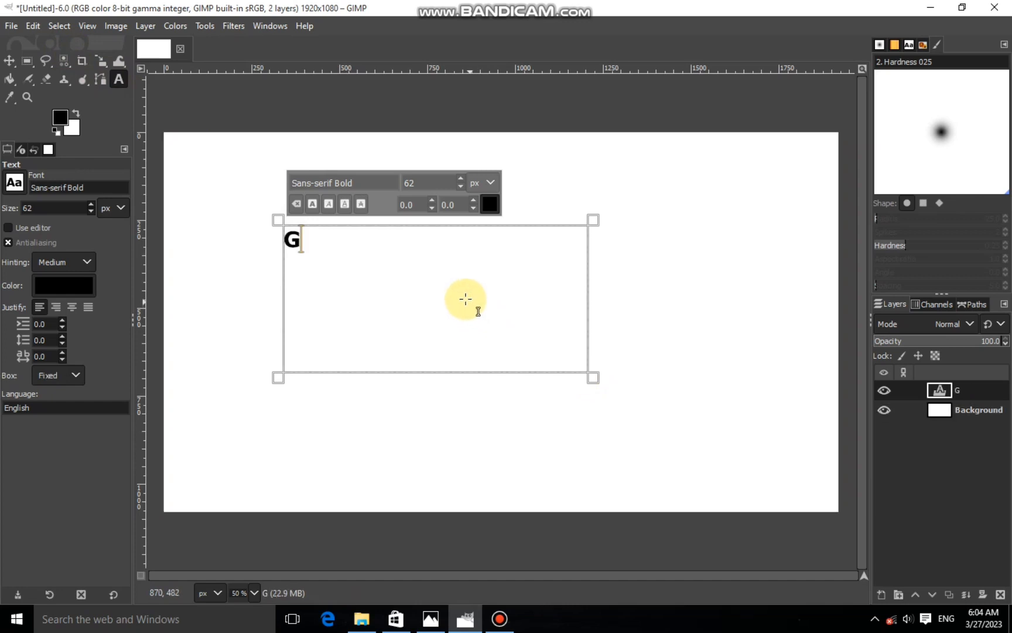
pyautogui.write('D')
# - Set the "GD" text to 337 px, italic, with a kerning of -11.0
pyautogui.moveTo(443, 285); pyautogui.dragTo(288, 283)
pyautogui.click(459, 181)
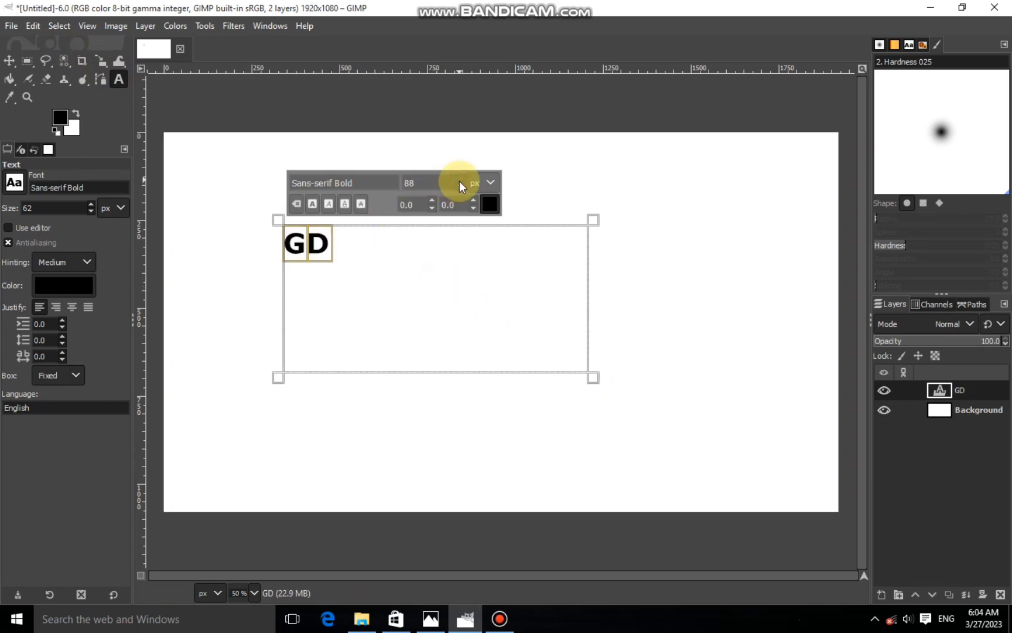
pyautogui.click(459, 181)
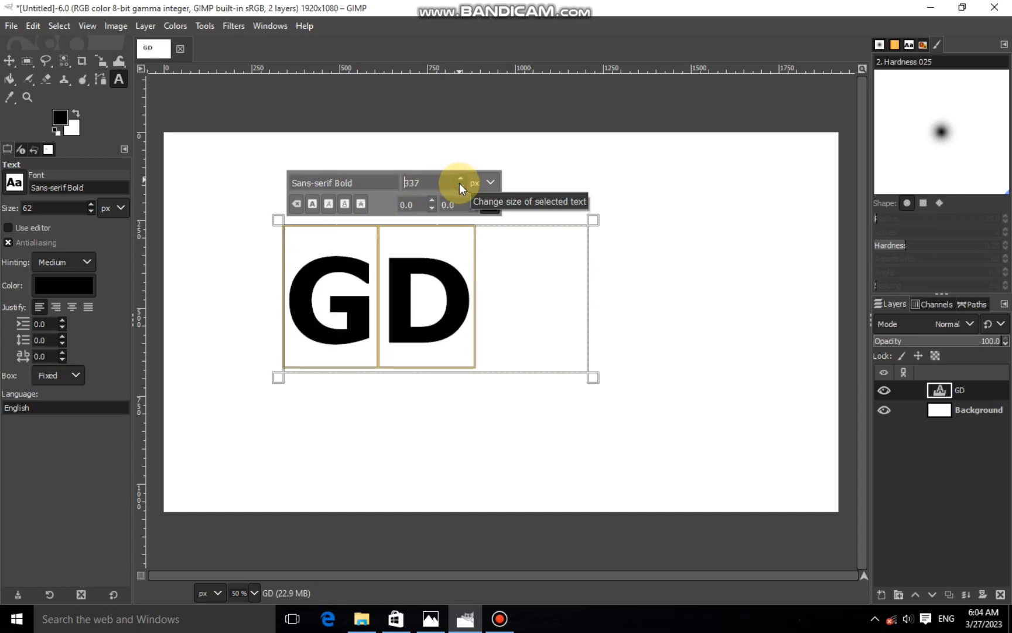
pyautogui.click(329, 203)
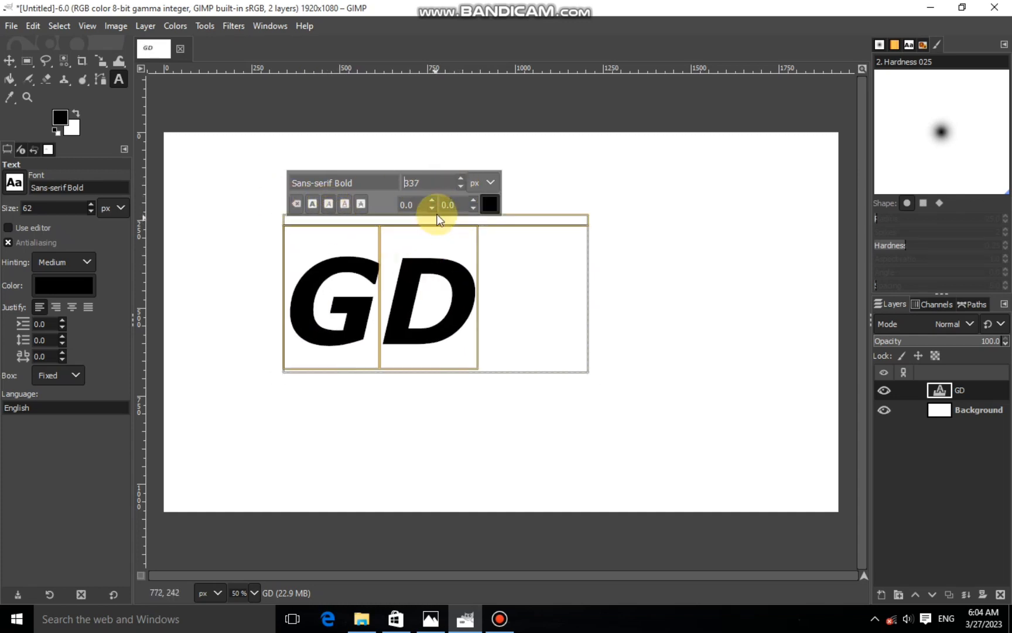
pyautogui.click(474, 209)
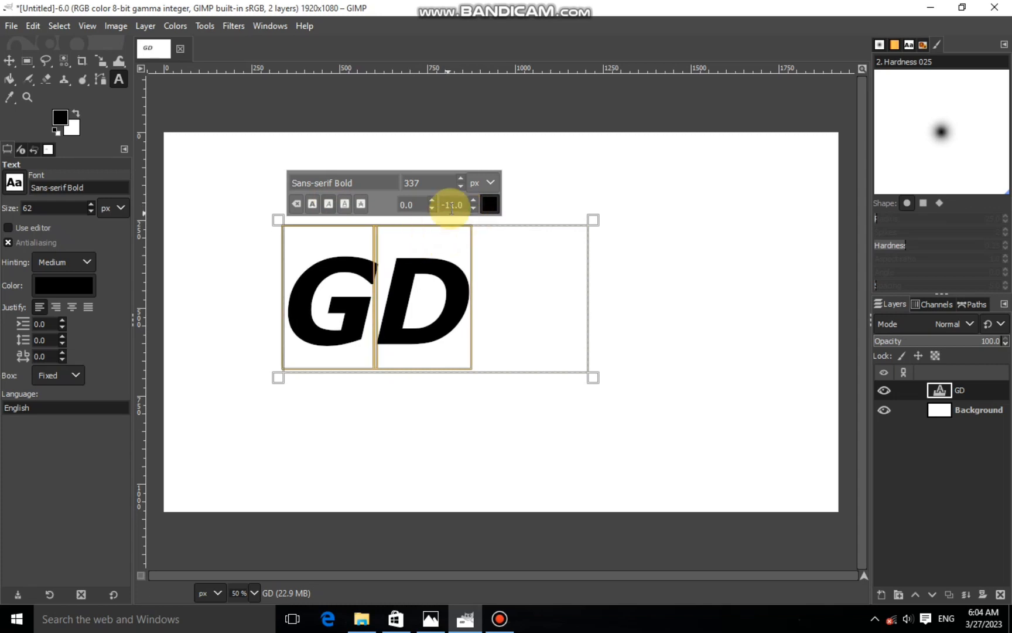
# - Make a rectangular selection of about 274 × 48 px bridging the upper parts of the G and D
pyautogui.click(102, 67)
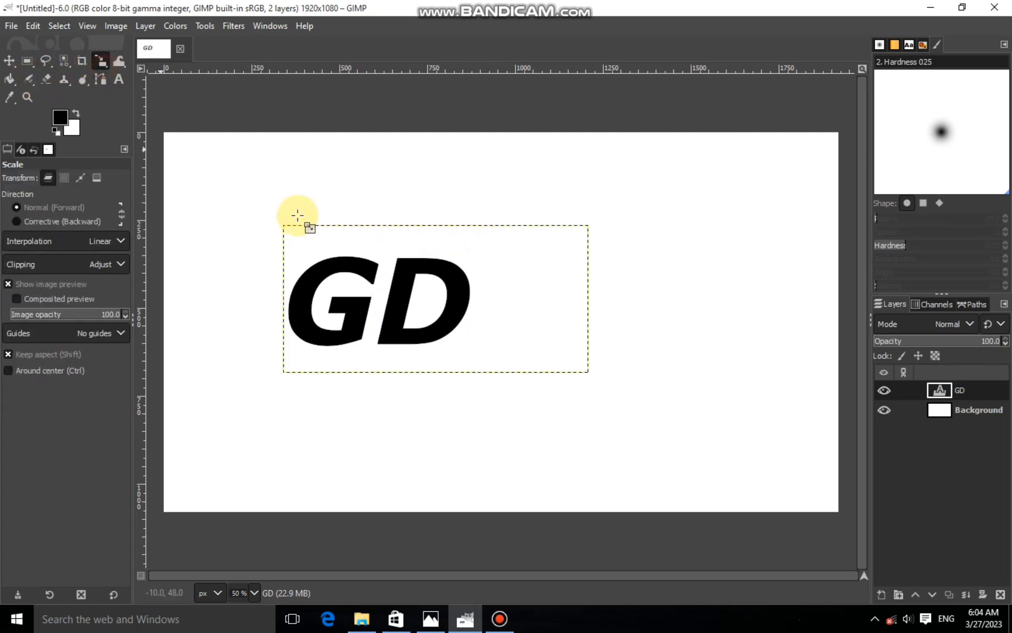
pyautogui.click(32, 61)
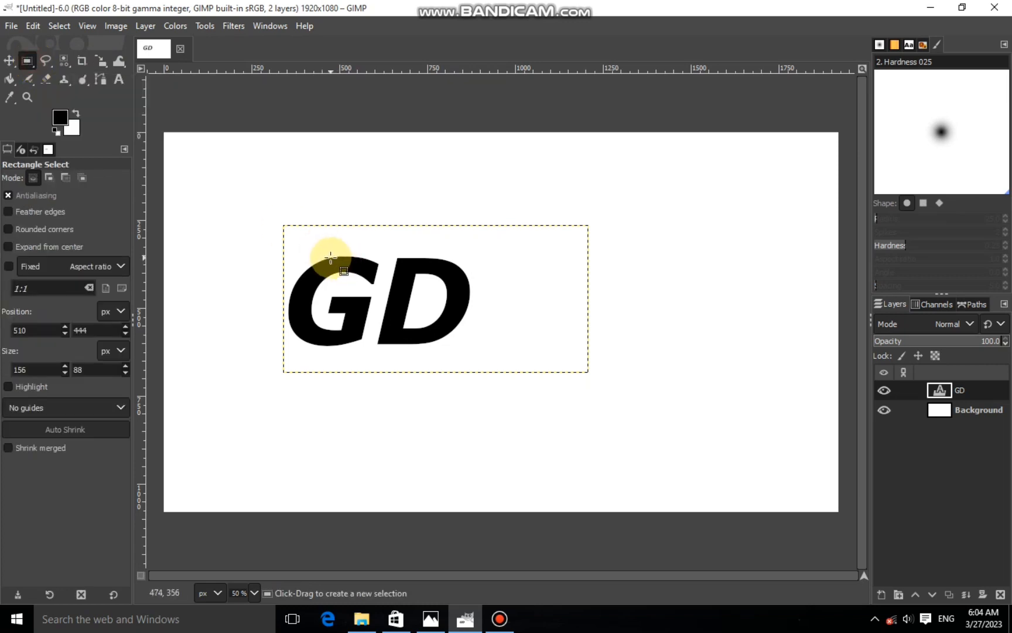
pyautogui.moveTo(331, 257); pyautogui.dragTo(427, 275)
pyautogui.press('1')
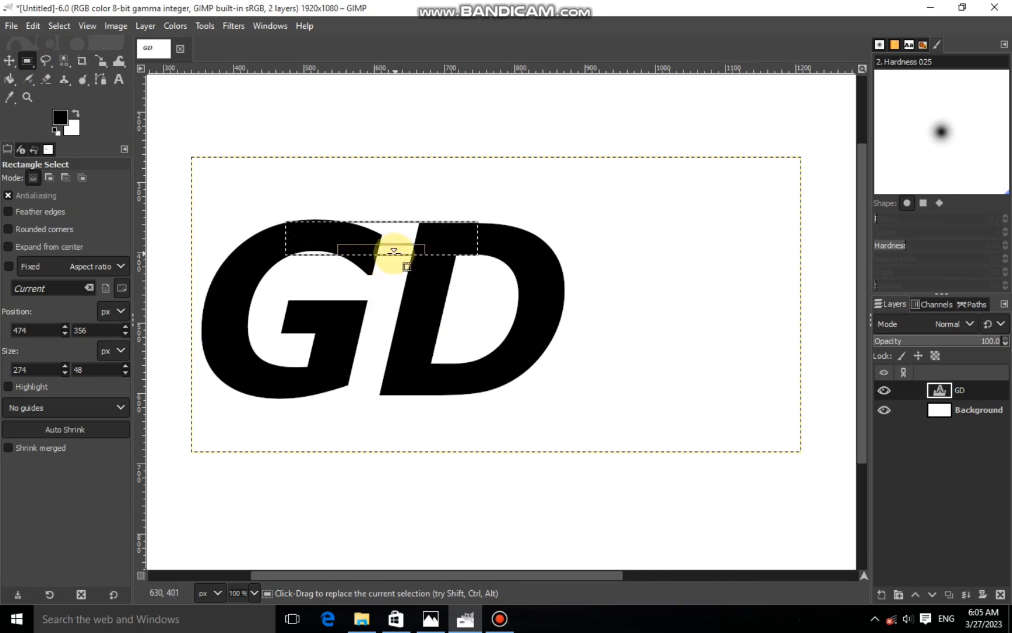
pyautogui.scroll(1, 434, 253)
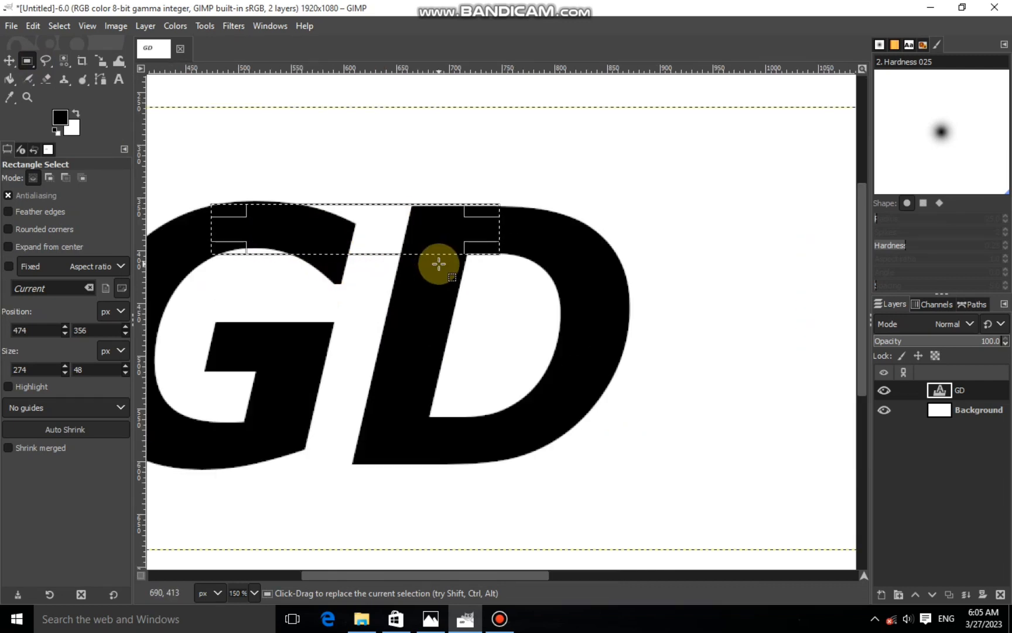
pyautogui.scroll(-2, 450, 296)
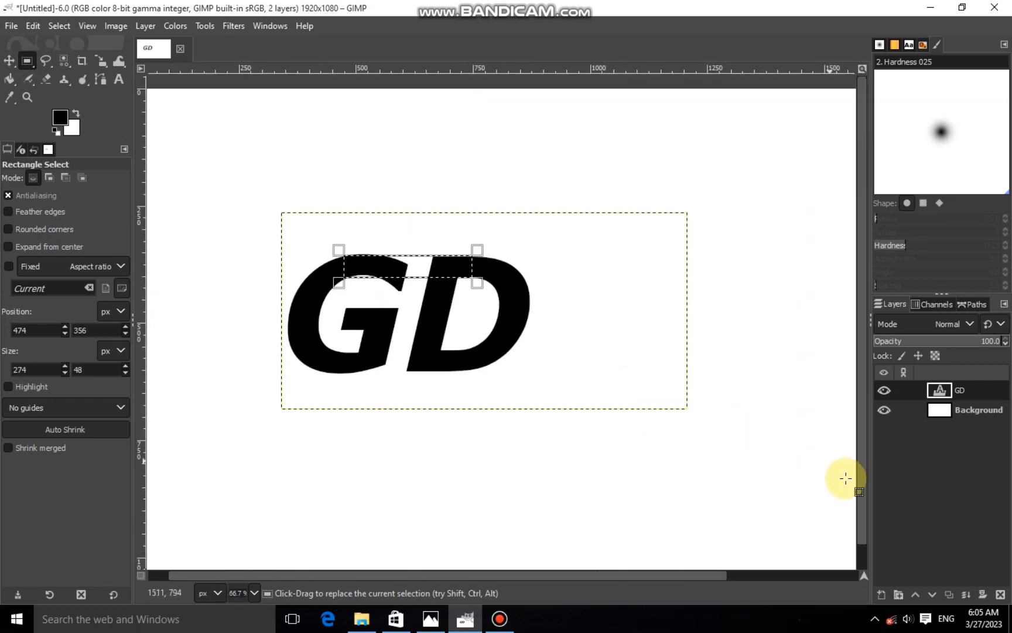
# - Add a new transparent layer above the text and fill the rectangular selection with black
pyautogui.click(882, 595)
pyautogui.click(900, 579)
pyautogui.rightClick(409, 279)
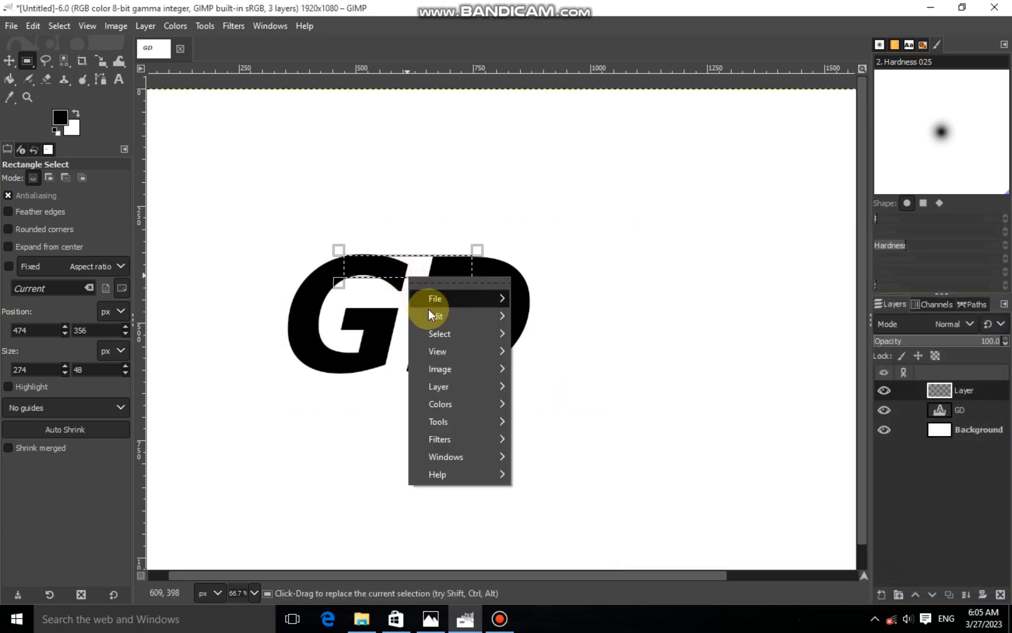
pyautogui.click(553, 416)
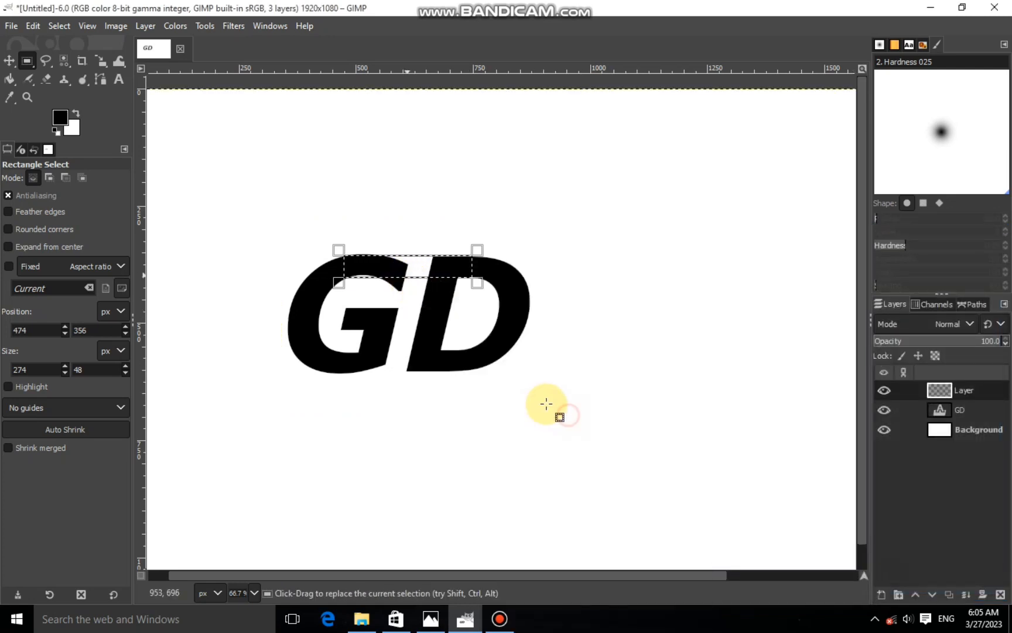
pyautogui.click(57, 26)
pyautogui.press('Escape')
# - Erase the G's leftover tip below the bar on the GD layer, using size 52, hardness 74 and force 64
pyautogui.click(45, 80)
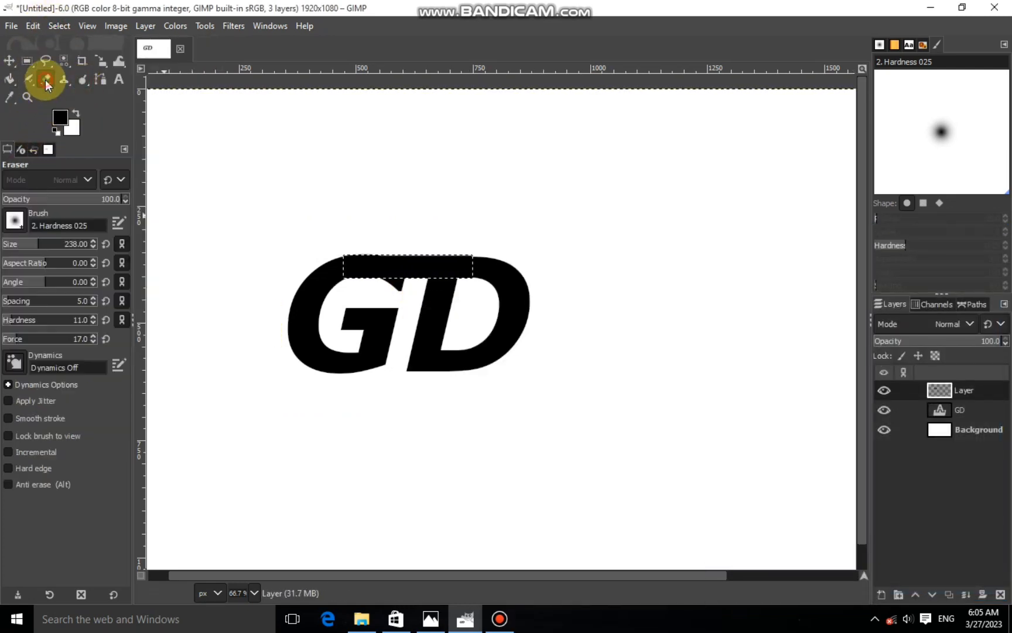
pyautogui.moveTo(51, 319); pyautogui.dragTo(71, 319)
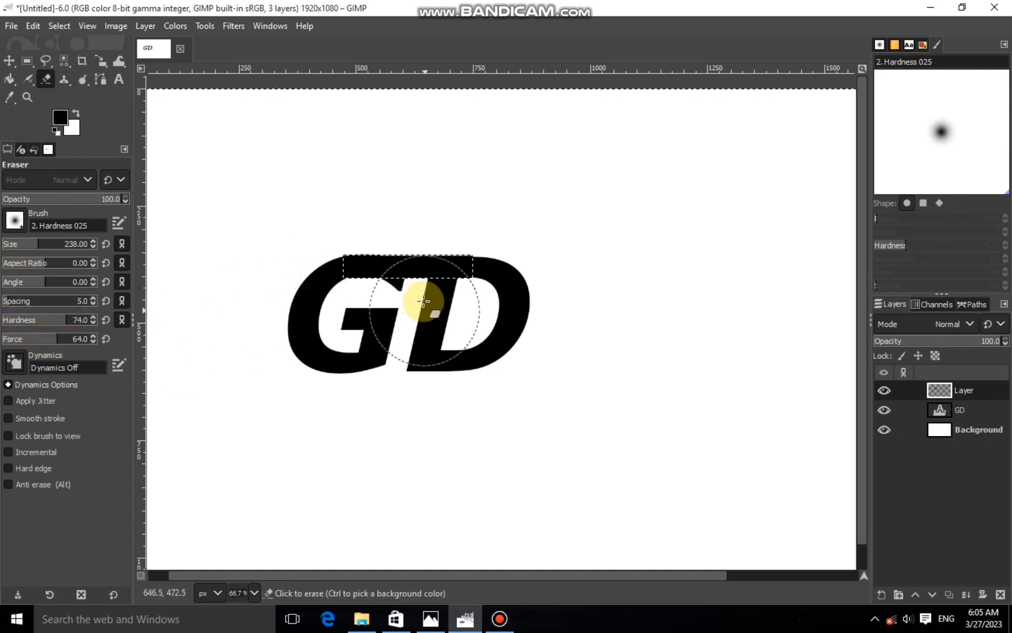
pyautogui.click(12, 243)
pyautogui.click(399, 290)
pyautogui.scroll(1, 393, 290)
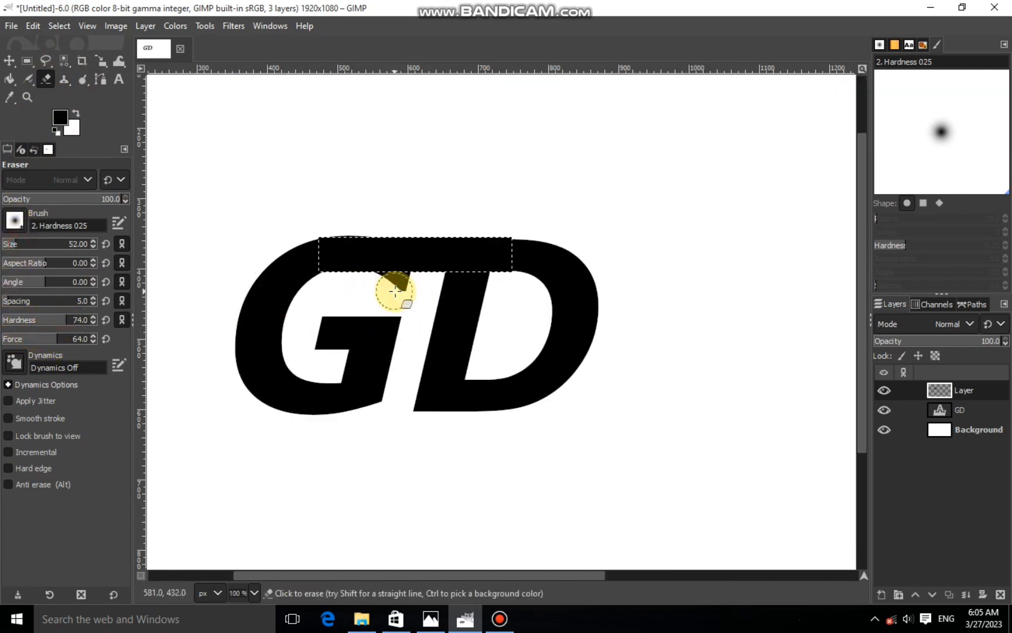
pyautogui.click(942, 409)
pyautogui.moveTo(414, 295); pyautogui.dragTo(383, 285)
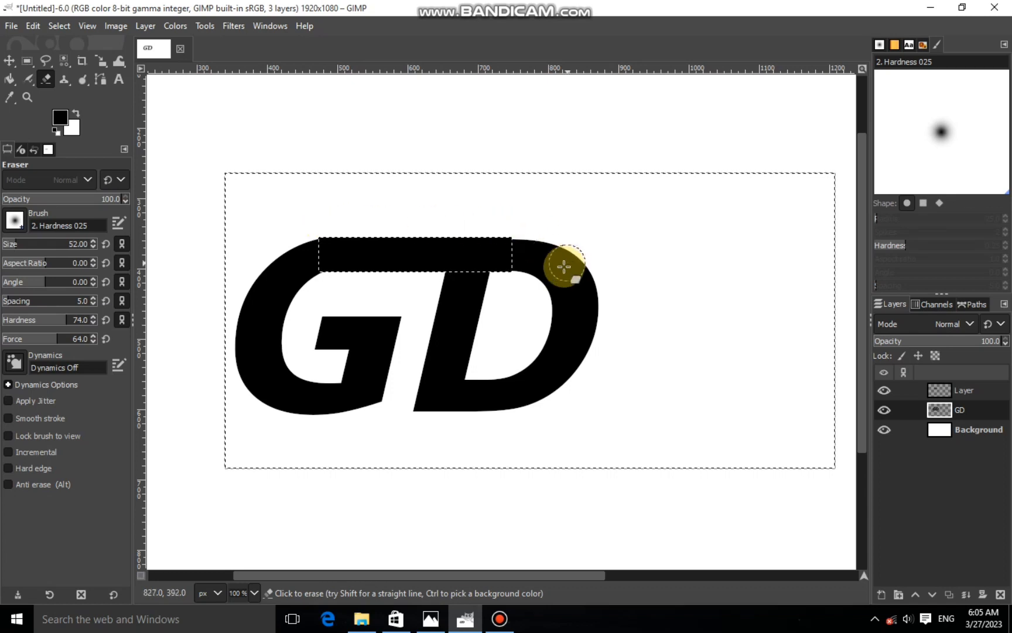
# - Clear the selection and select a strip of about 385 × 54 px along the bar's upper edge on the bar layer
pyautogui.hotkey('ctrl', 'shift', 'a')
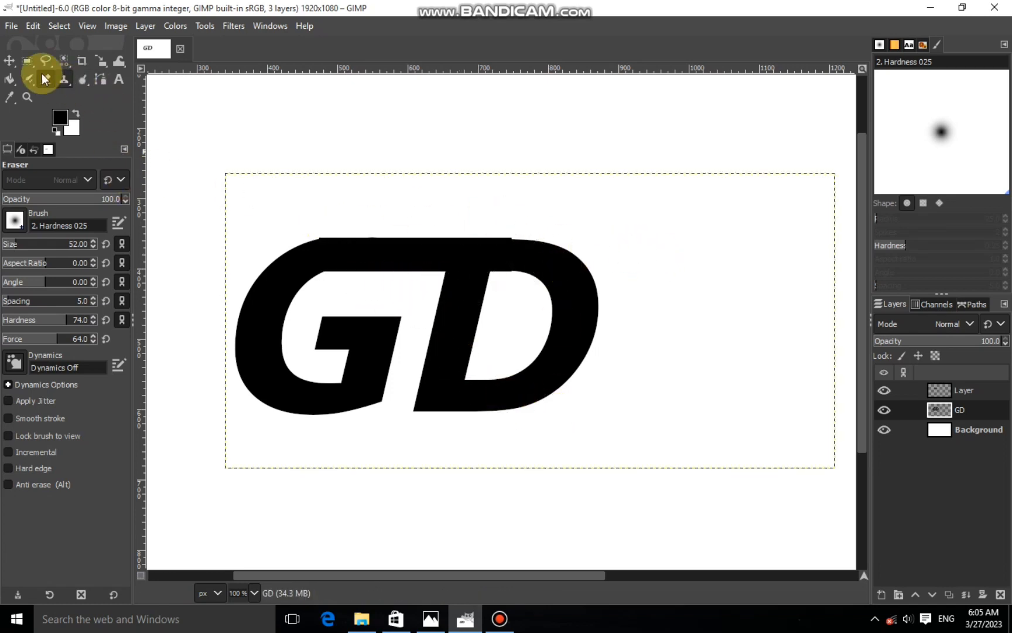
pyautogui.click(27, 60)
pyautogui.click(905, 389)
pyautogui.moveTo(272, 204)
pyautogui.mouseDown()
pyautogui.moveTo(386, 237)
pyautogui.moveTo(541, 239)
pyautogui.mouseUp()
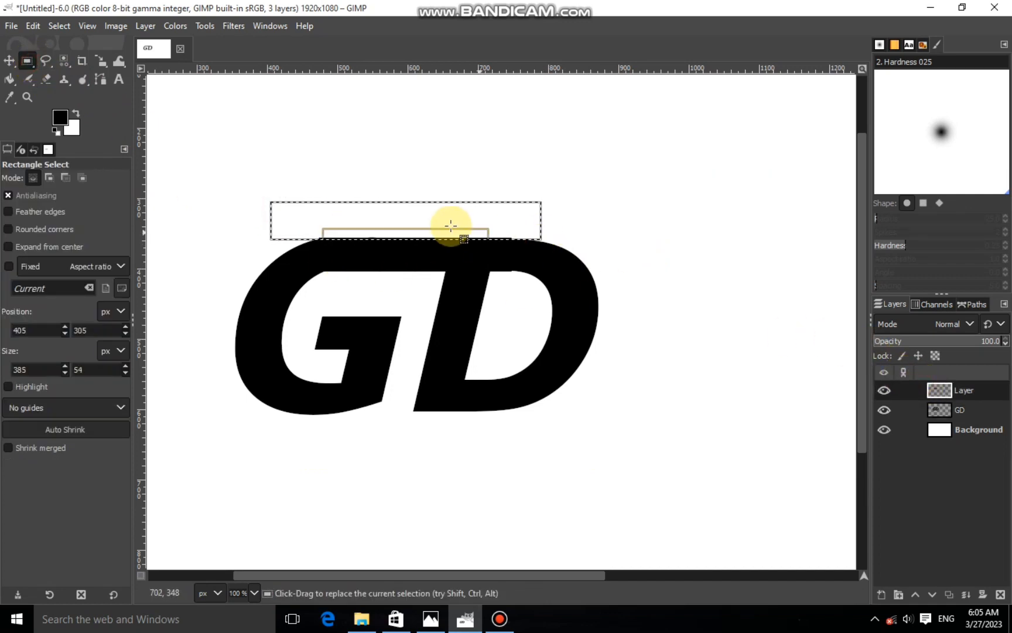
# - Try to cut the pixels inside the 54 px high strip from the bar layer
pyautogui.rightClick(435, 223)
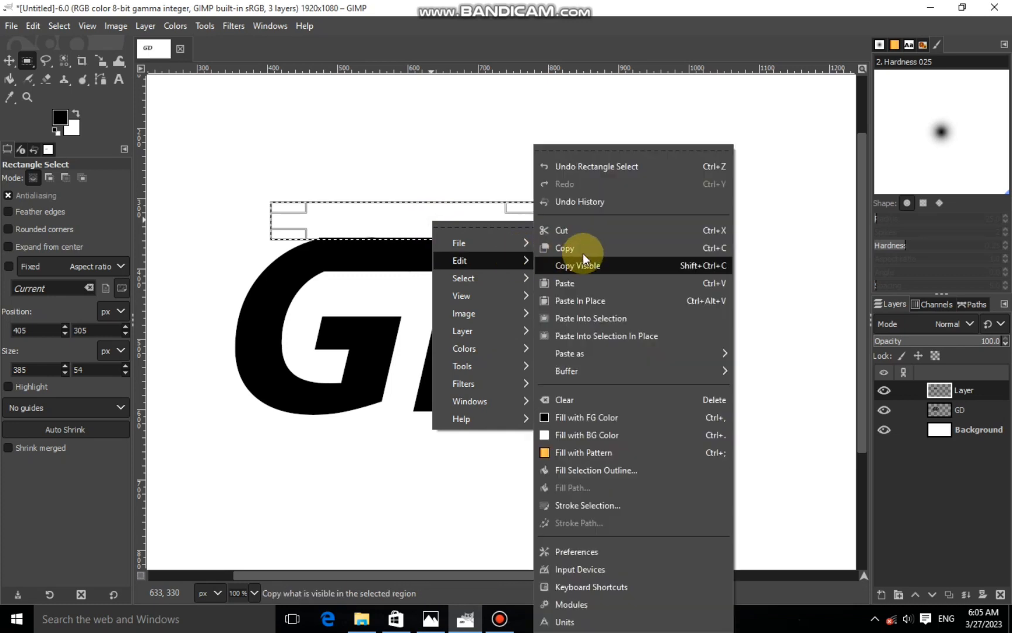
pyautogui.click(592, 230)
pyautogui.click(271, 260)
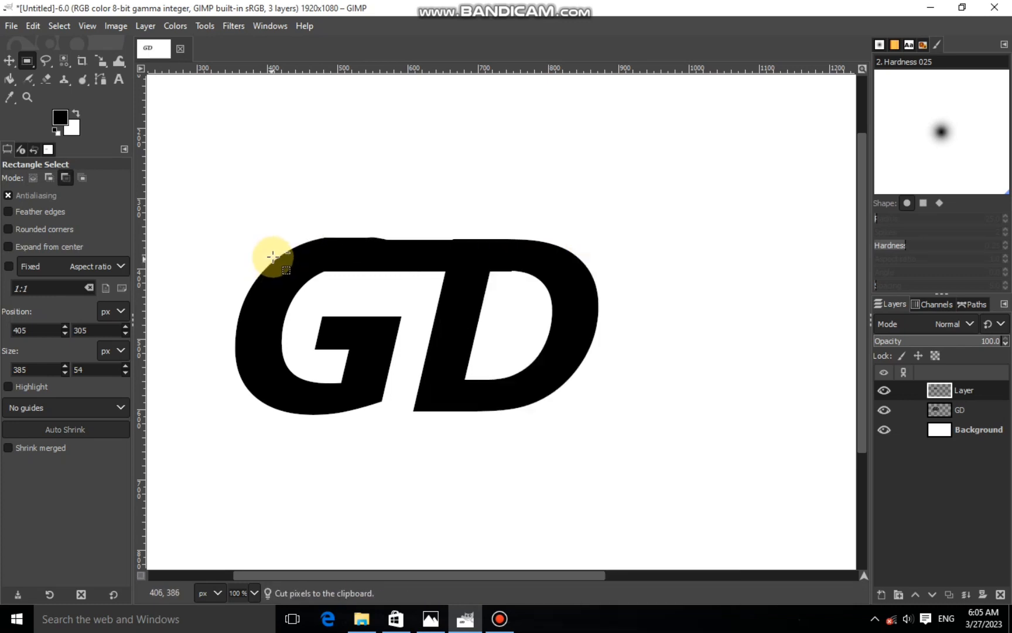
pyautogui.hotkey('ctrl', 'z')
# - Reduce the strip selection's height to 53 px, cut its pixels from the bar layer and clear the selection
pyautogui.keyDown('ctrl'); pyautogui.scroll(2, 488, 224); pyautogui.keyUp('ctrl')
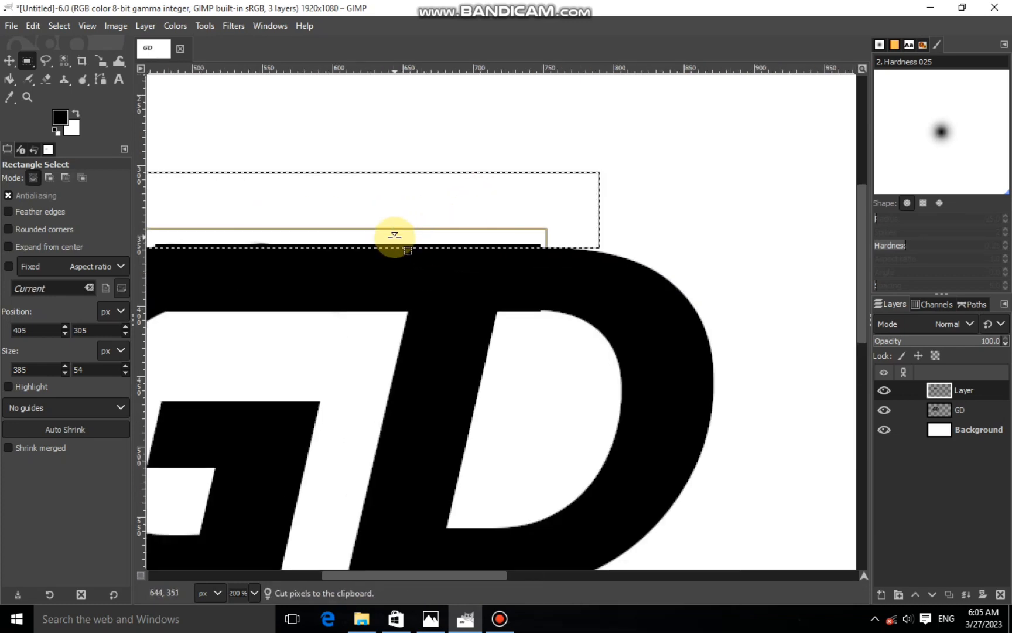
pyautogui.moveTo(408, 234); pyautogui.dragTo(411, 232)
pyautogui.rightClick(486, 215)
pyautogui.moveTo(569, 251)
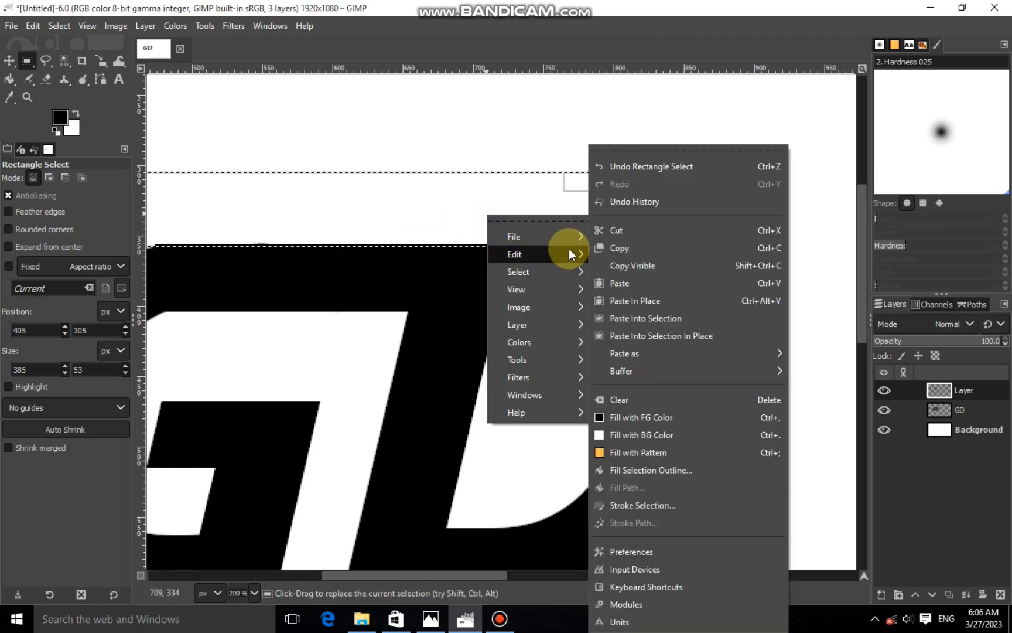
pyautogui.click(597, 229)
pyautogui.click(494, 289)
pyautogui.keyDown('ctrl'); pyautogui.scroll(-2, 494, 289); pyautogui.keyUp('ctrl')
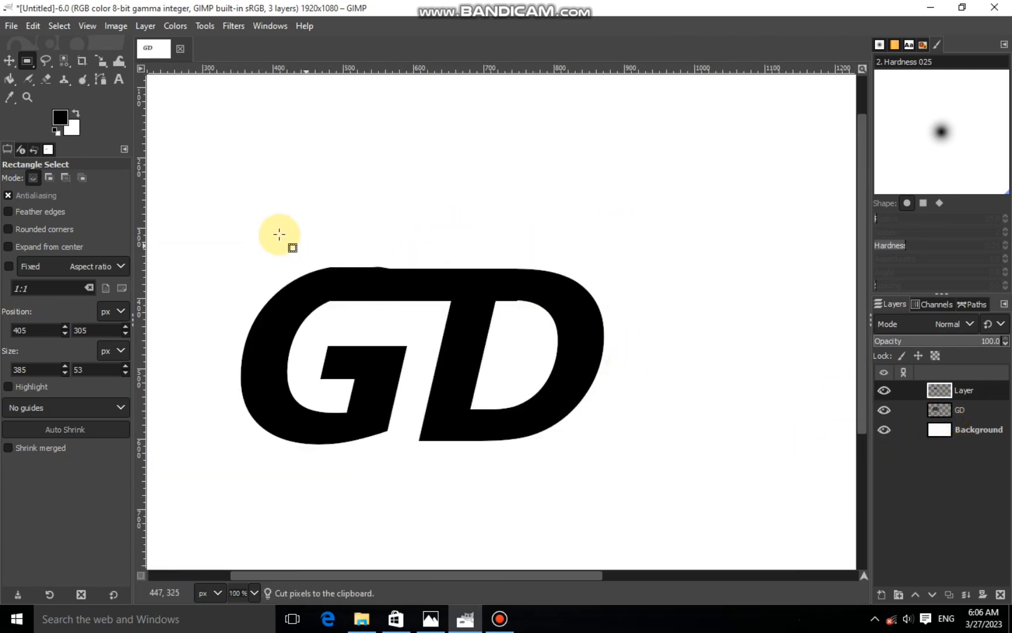
# - Trim the G's protruding upper edge by cutting a selection of about 223 × 36 px from the GD layer
pyautogui.moveTo(309, 243); pyautogui.dragTo(466, 268)
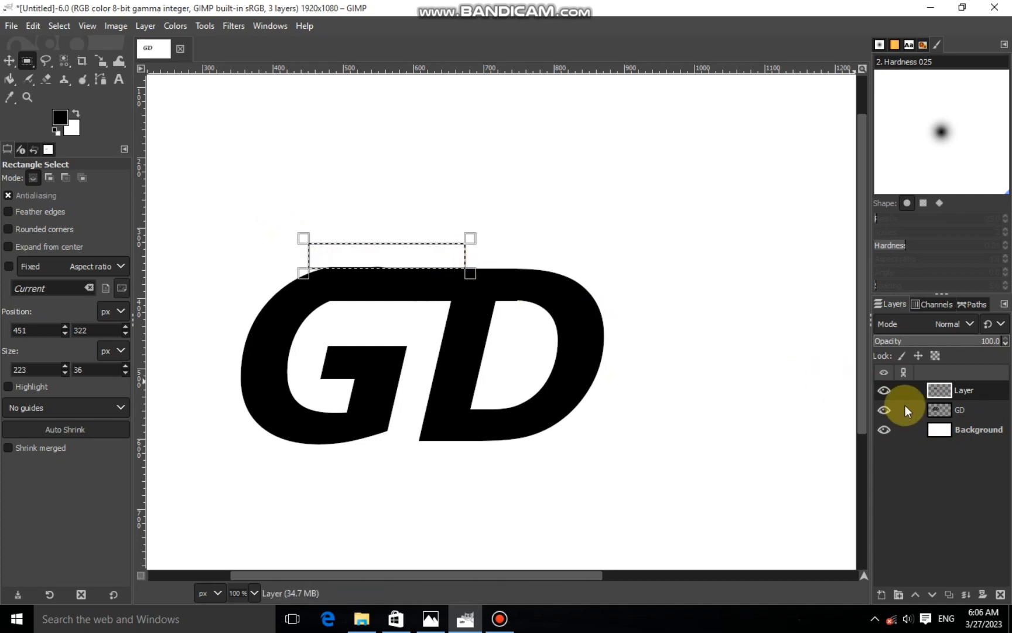
pyautogui.click(939, 410)
pyautogui.click(392, 282)
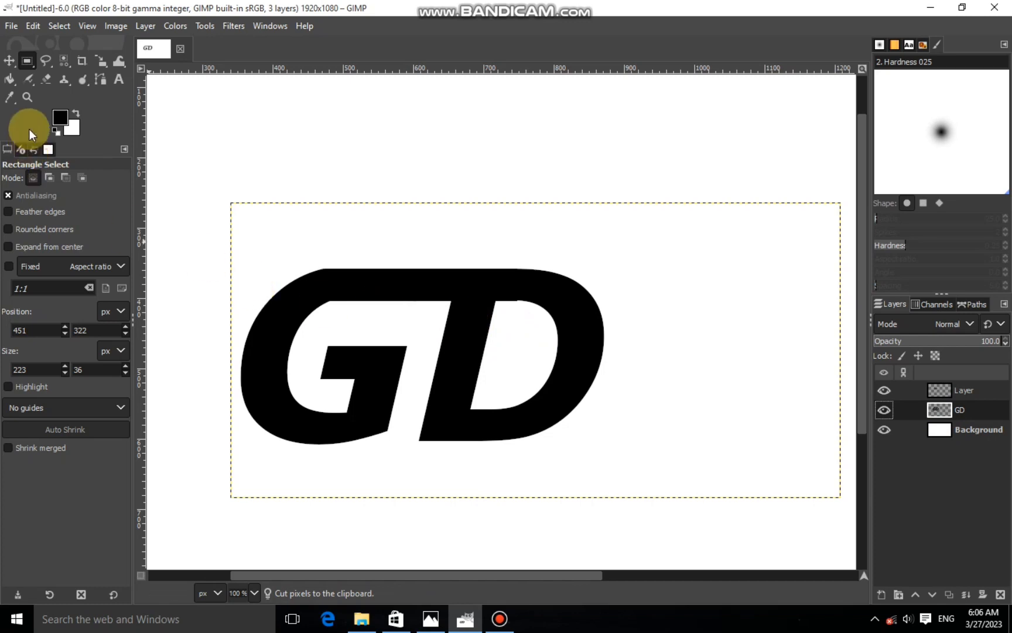
# - Fit a selection of about 116 × 155 px around the D's slanted stem, cut it from the GD layer and clear the selection
pyautogui.moveTo(431, 301); pyautogui.dragTo(510, 409)
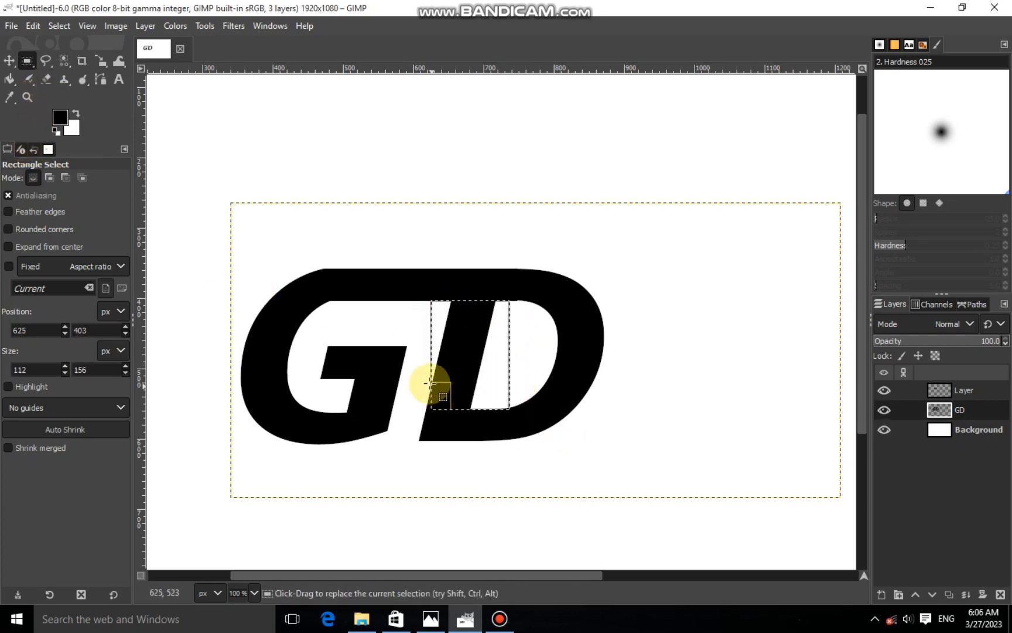
pyautogui.moveTo(446, 364); pyautogui.dragTo(433, 363)
pyautogui.scroll(2, 511, 343)
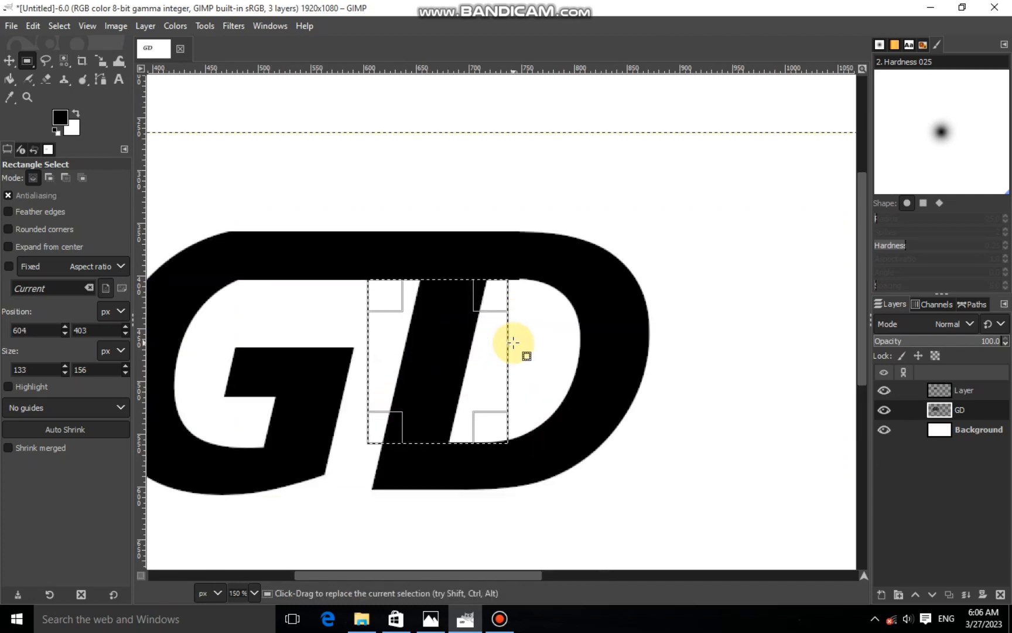
pyautogui.moveTo(487, 335); pyautogui.dragTo(463, 339)
pyautogui.moveTo(404, 286); pyautogui.dragTo(402, 271)
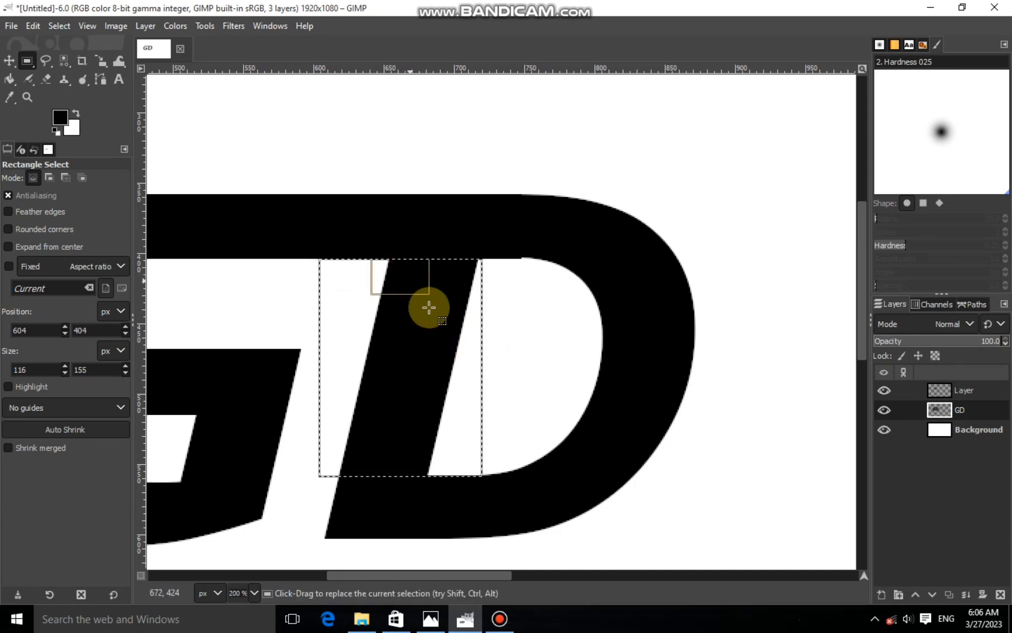
pyautogui.rightClick(409, 355)
pyautogui.moveTo(471, 388)
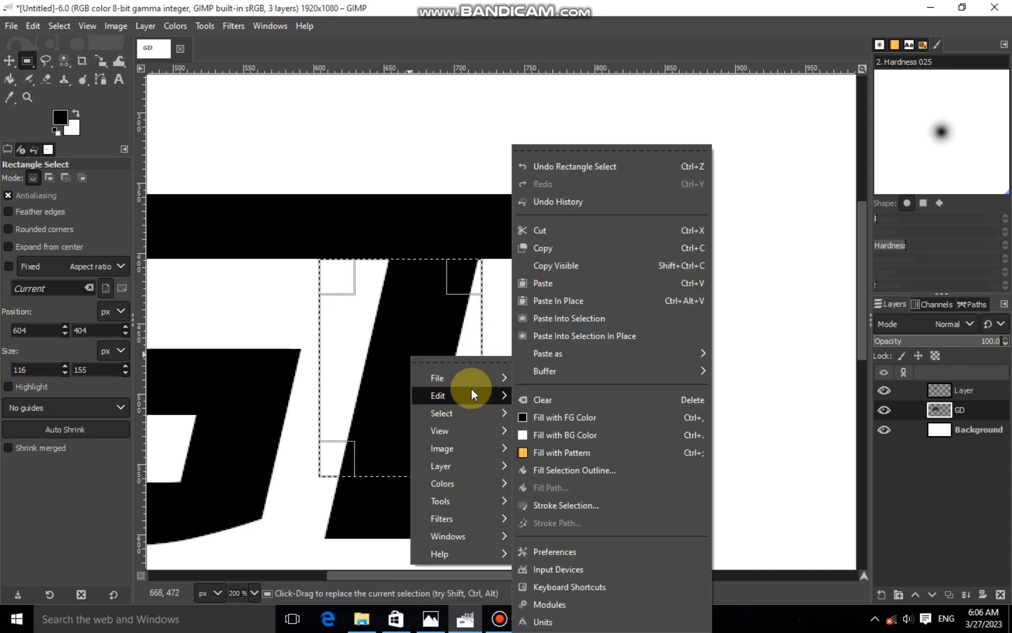
pyautogui.click(538, 226)
pyautogui.click(58, 25)
pyautogui.click(72, 57)
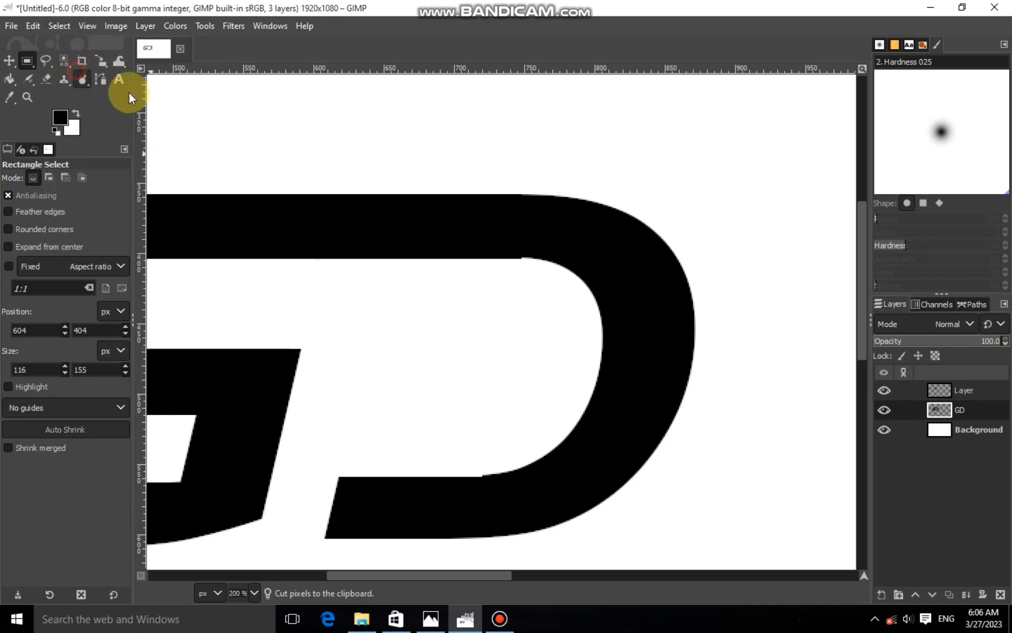
# - Draw a curved path from the inner corner under the G's crossbar to the counter's left edge, rounding the lower counter
pyautogui.scroll(-1, 266, 239)
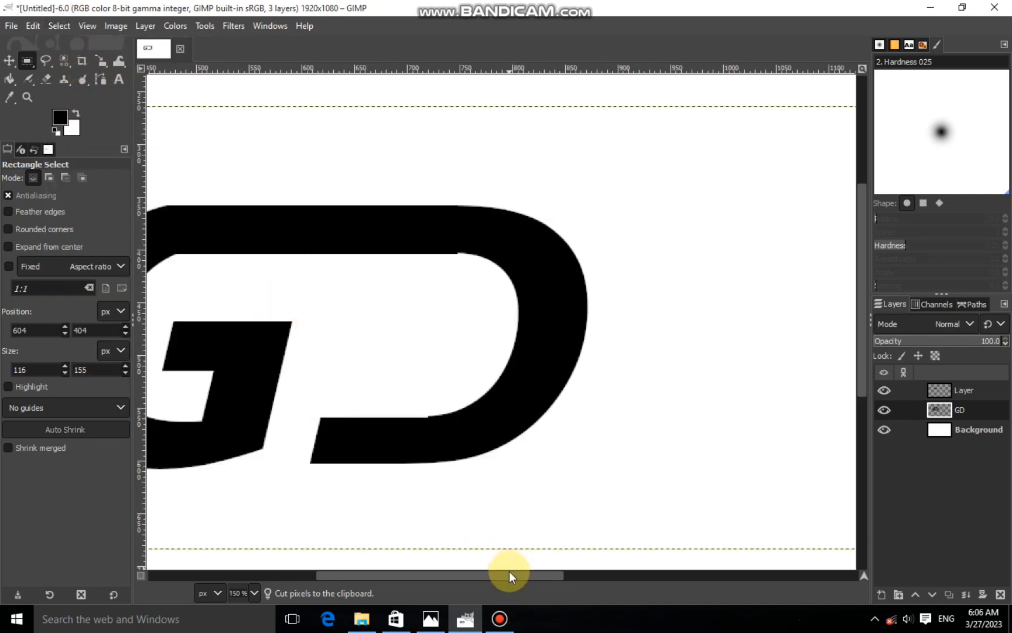
pyautogui.moveTo(509, 575); pyautogui.dragTo(446, 576)
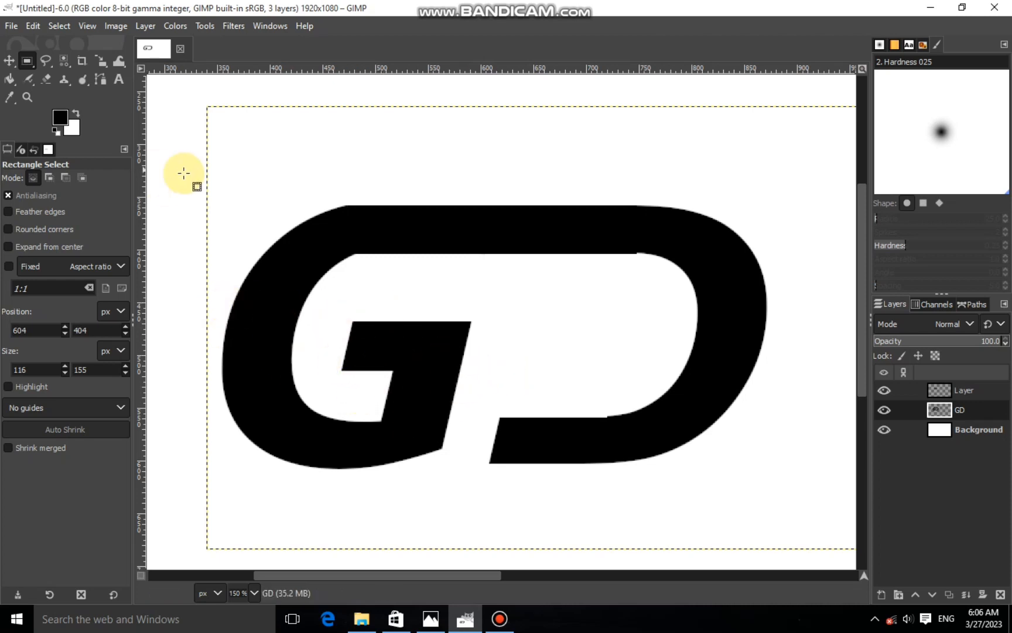
pyautogui.click(100, 79)
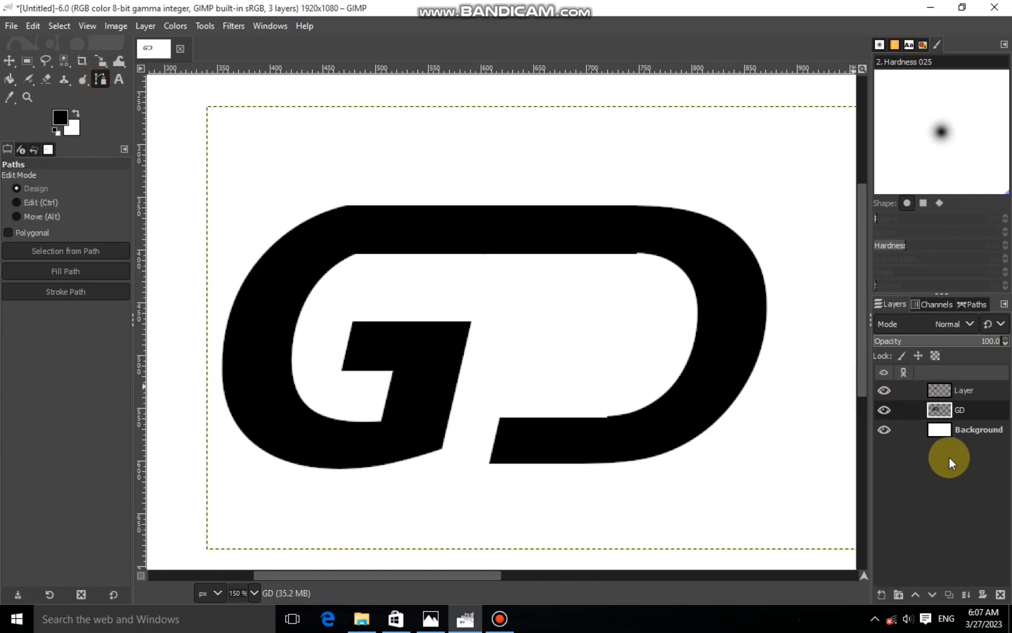
pyautogui.click(392, 369)
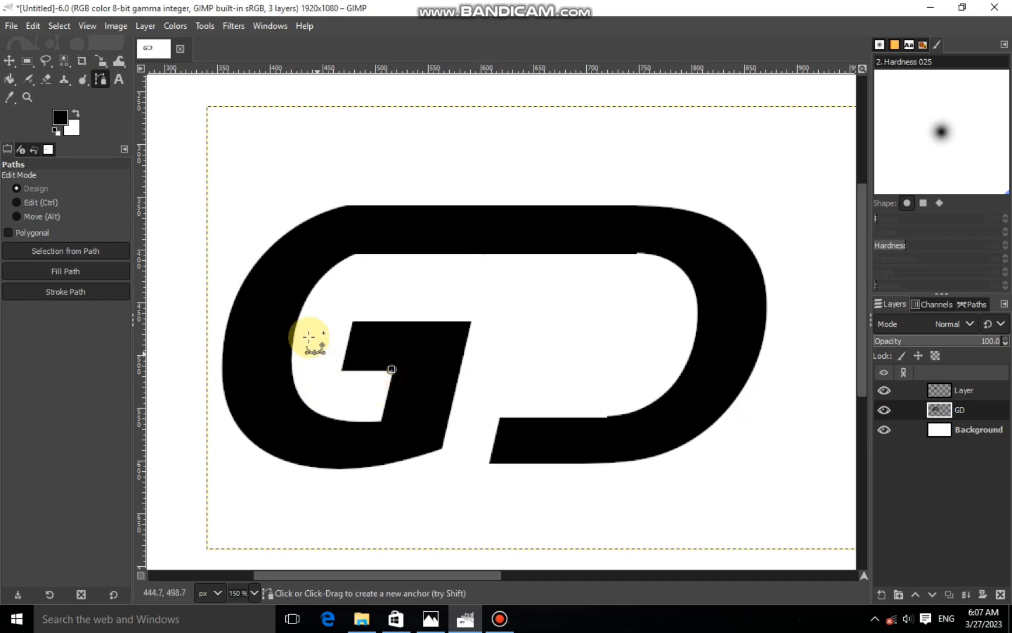
pyautogui.click(312, 299)
pyautogui.moveTo(328, 319); pyautogui.dragTo(302, 396)
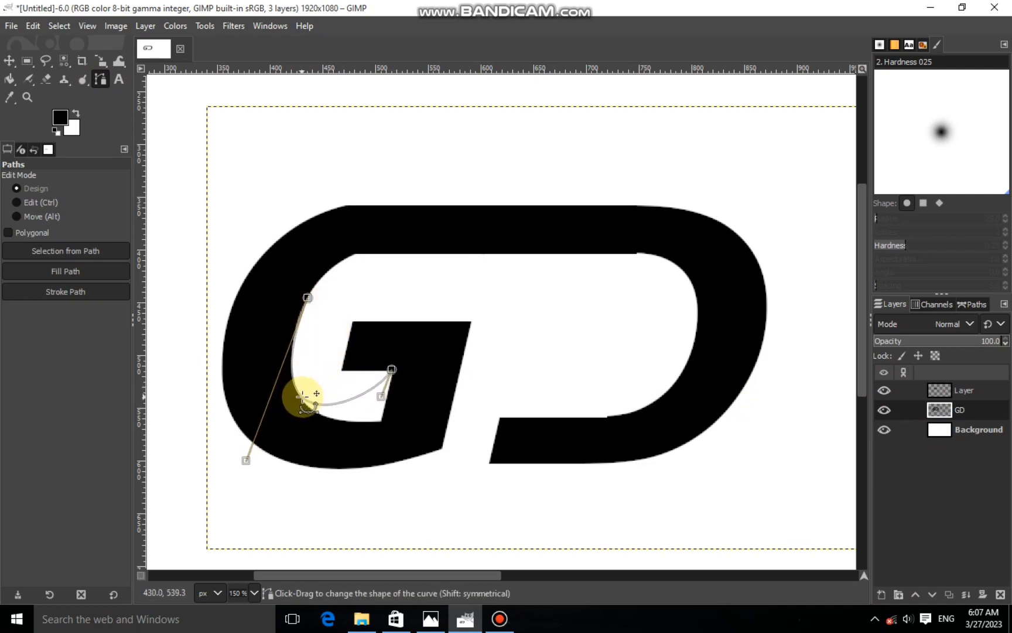
pyautogui.moveTo(250, 461); pyautogui.dragTo(247, 447)
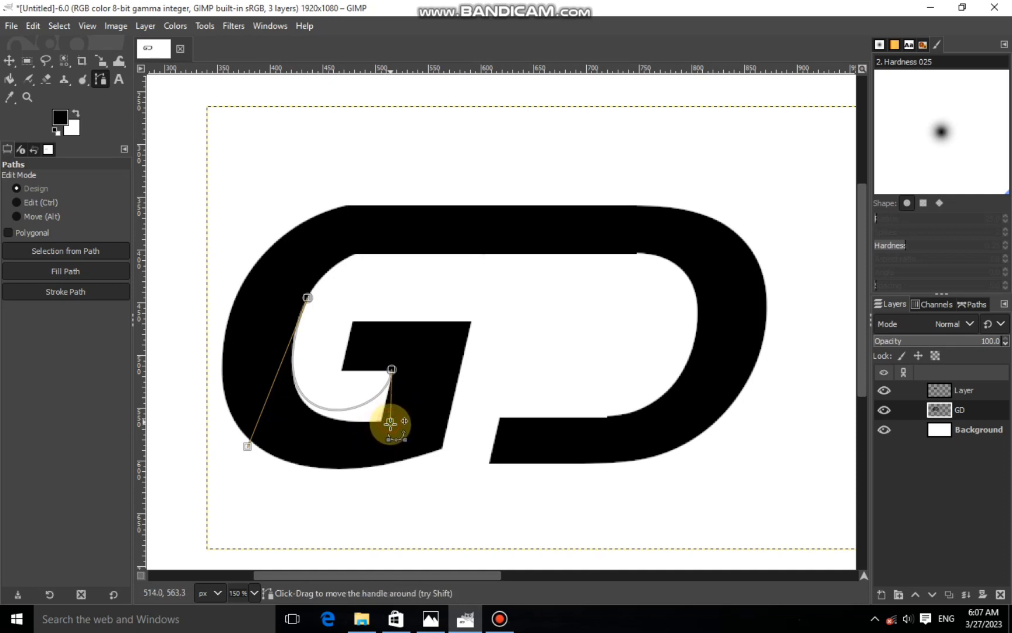
# - Close the path with a second, wider curve through the G's black lower bowl and convert it to a selection
pyautogui.click(353, 449)
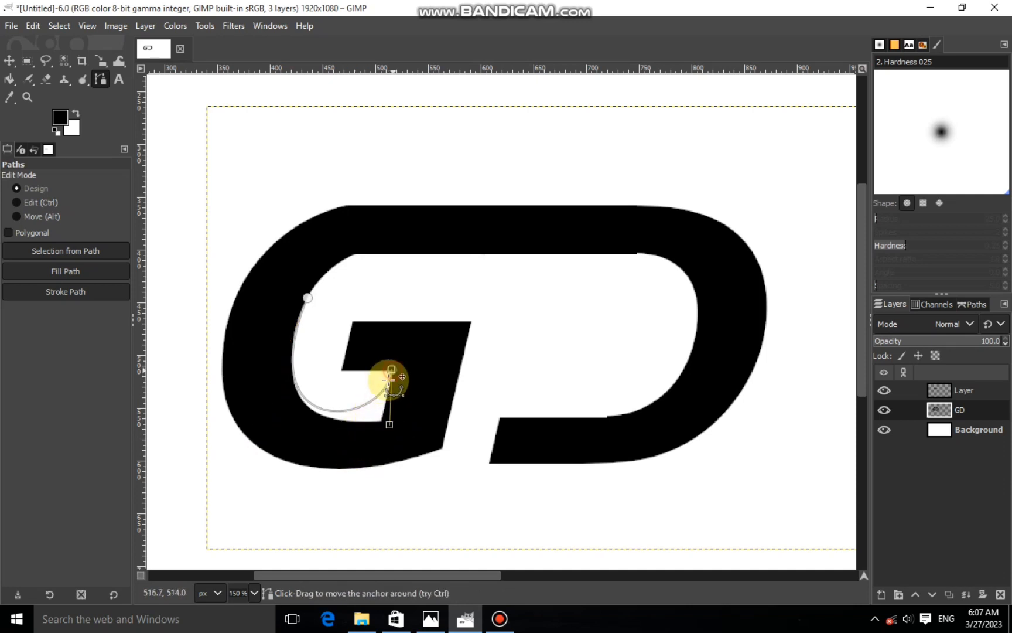
pyautogui.moveTo(293, 398); pyautogui.dragTo(443, 468)
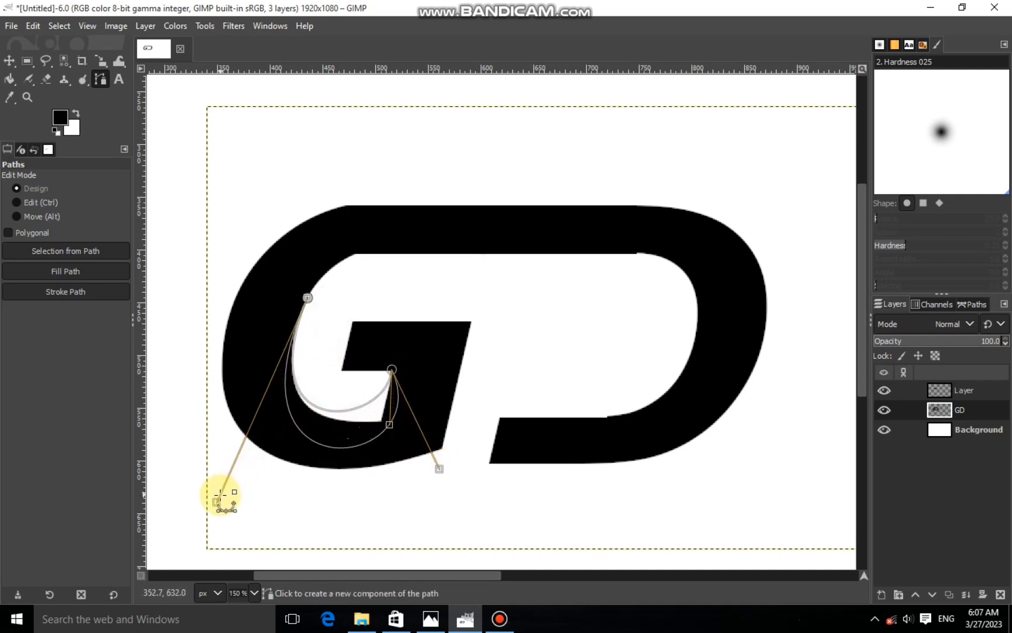
pyautogui.moveTo(216, 501); pyautogui.dragTo(201, 482)
pyautogui.press('Return')
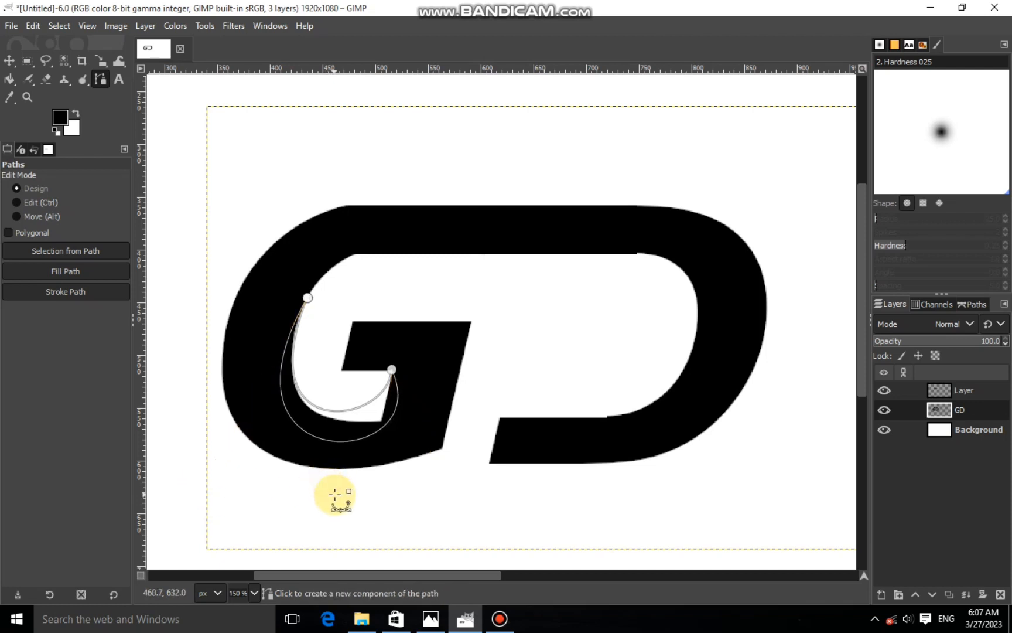
# - Fill the curved selection in the G's counter with black on the GD layer and clear the selection
pyautogui.rightClick(337, 416)
pyautogui.moveTo(393, 456)
pyautogui.click(469, 414)
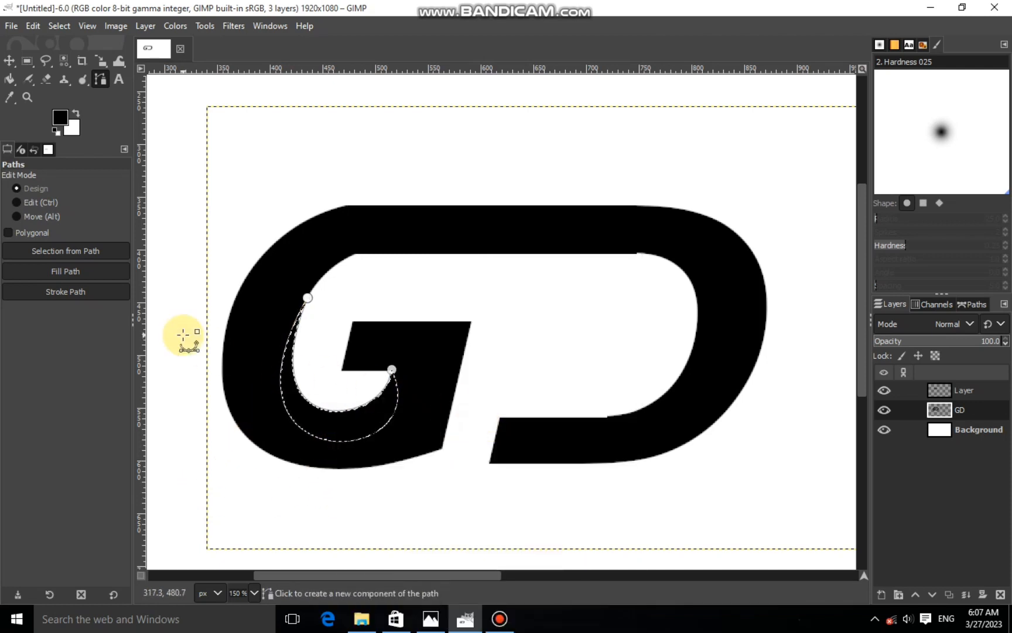
pyautogui.click(59, 26)
pyautogui.click(77, 61)
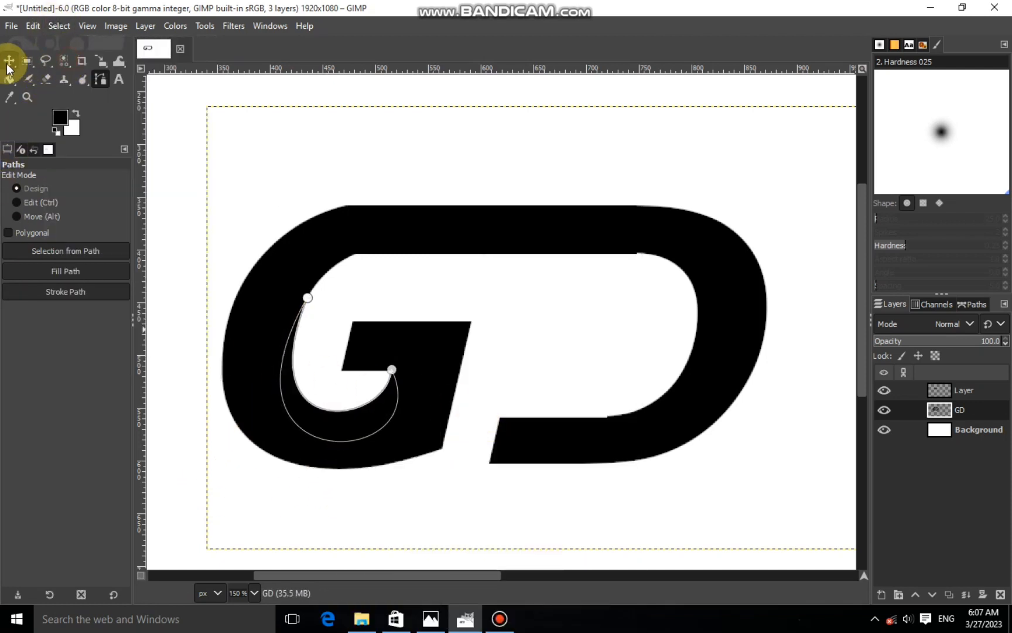
pyautogui.click(9, 60)
pyautogui.scroll(-1, 235, 210)
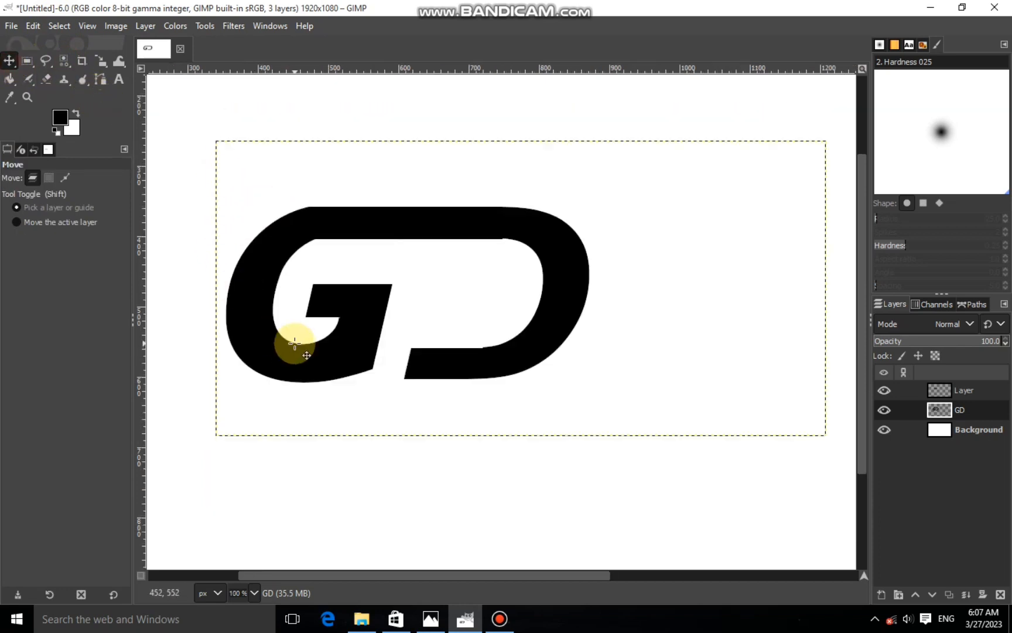
# - Draw a curved path from the upper edge of the G's crossbar to the underside of its bowl, bulging to the right
pyautogui.click(100, 79)
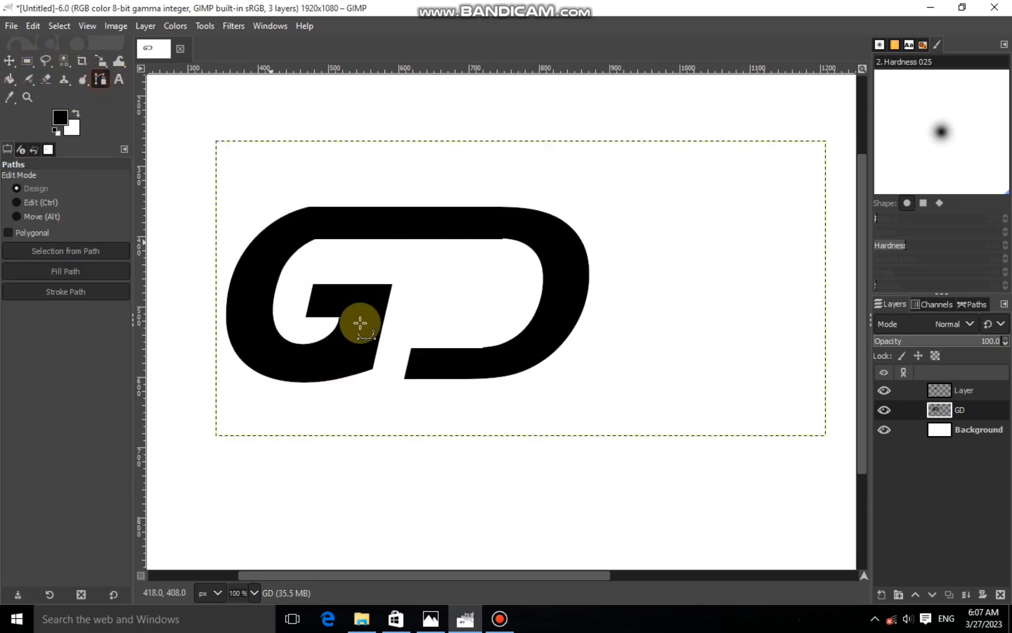
pyautogui.scroll(1, 342, 312)
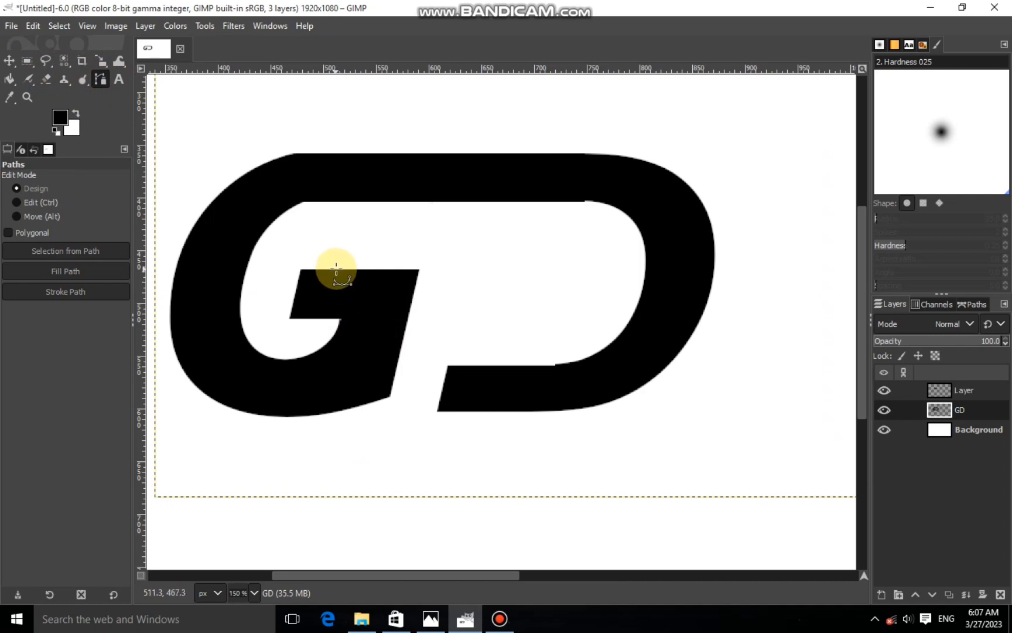
pyautogui.moveTo(336, 268); pyautogui.dragTo(293, 420)
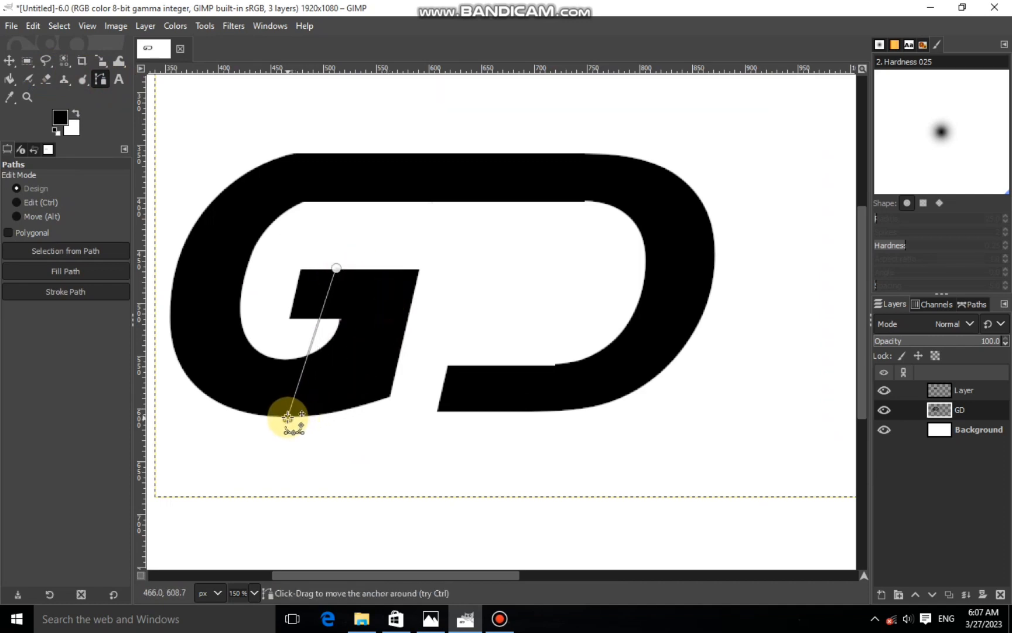
pyautogui.moveTo(311, 339); pyautogui.dragTo(395, 350)
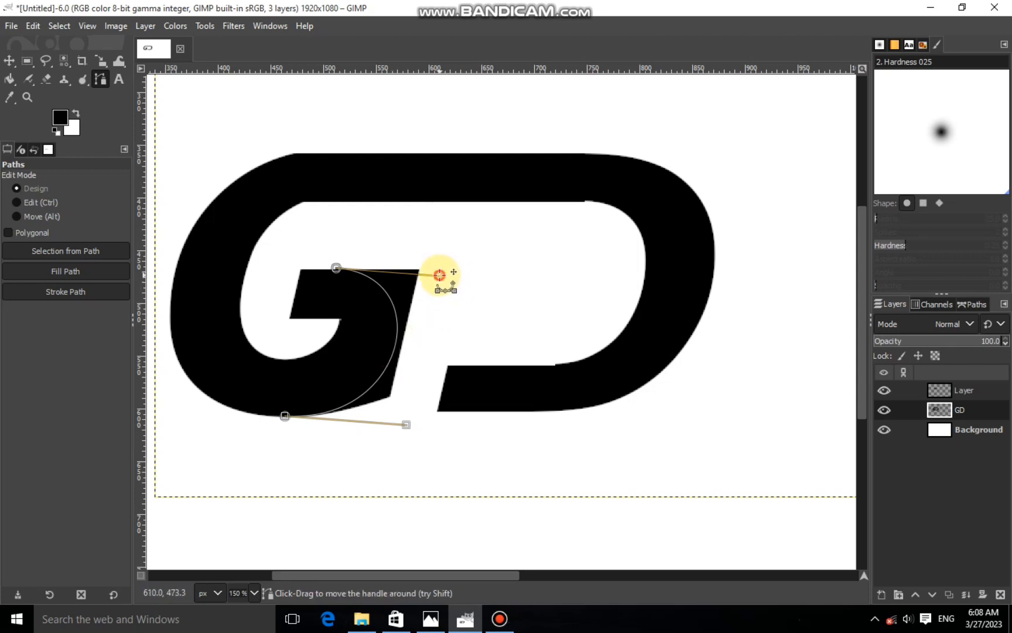
pyautogui.moveTo(439, 275); pyautogui.dragTo(457, 265)
pyautogui.moveTo(461, 265); pyautogui.dragTo(466, 267)
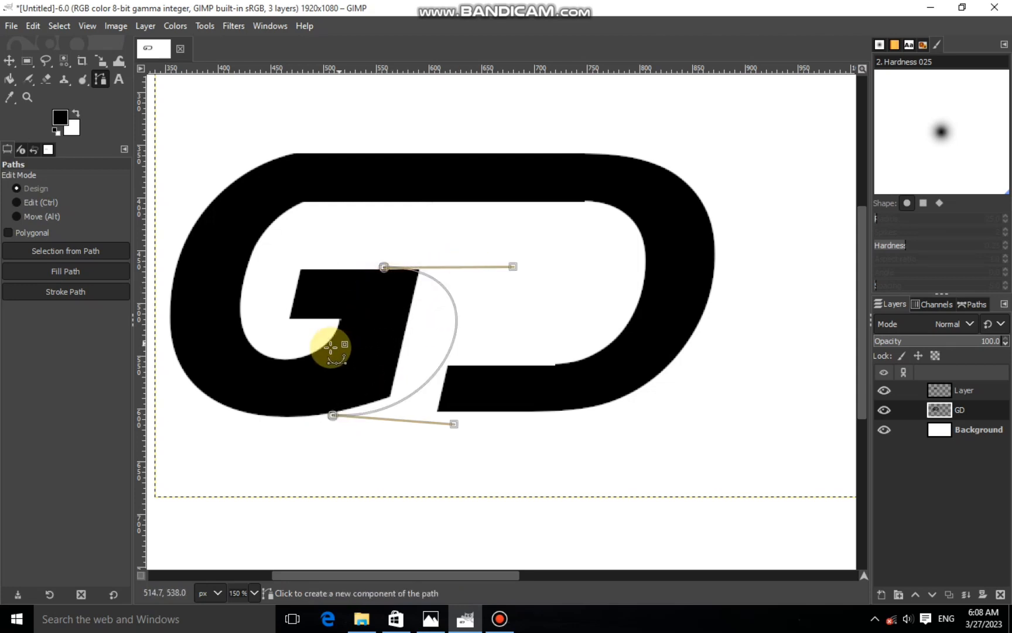
pyautogui.click(308, 350)
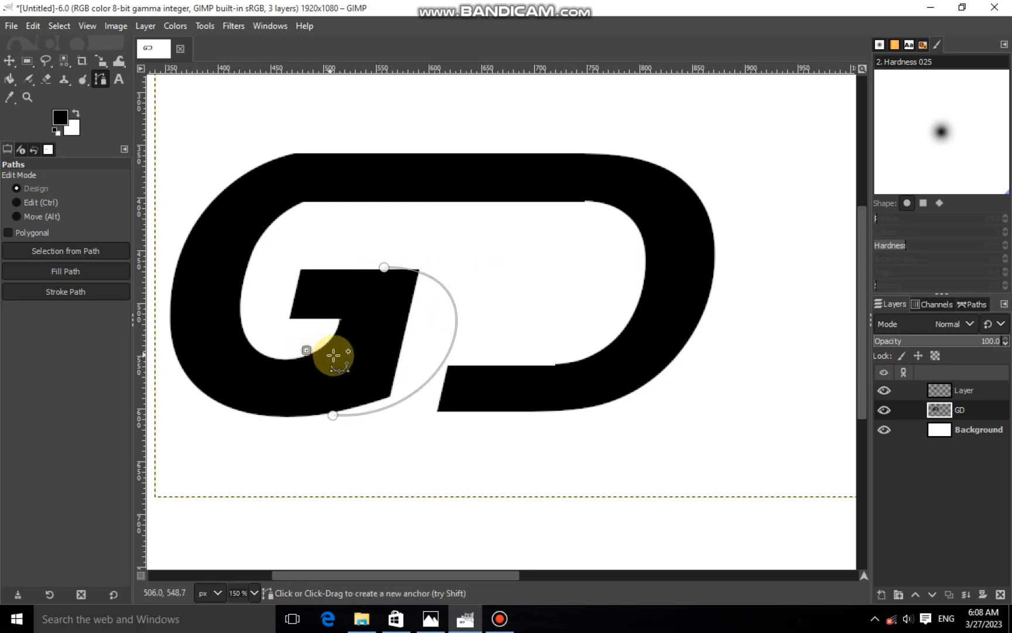
pyautogui.press('BackSpace')
# - Reposition the path's anchors and handles so the curve runs just inside the G's slanted right edge down to the bowl's underside
pyautogui.moveTo(386, 266)
pyautogui.mouseDown()
pyautogui.moveTo(404, 272)
pyautogui.moveTo(388, 267)
pyautogui.mouseUp()
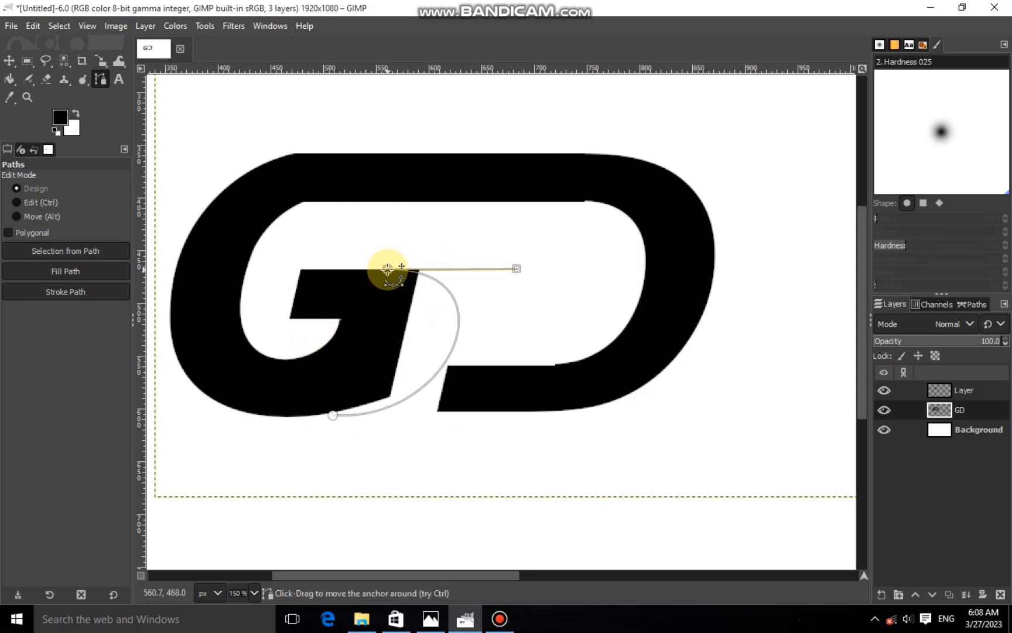
pyautogui.moveTo(333, 416); pyautogui.dragTo(284, 415)
pyautogui.moveTo(404, 423); pyautogui.dragTo(348, 438)
pyautogui.moveTo(388, 270); pyautogui.dragTo(454, 312)
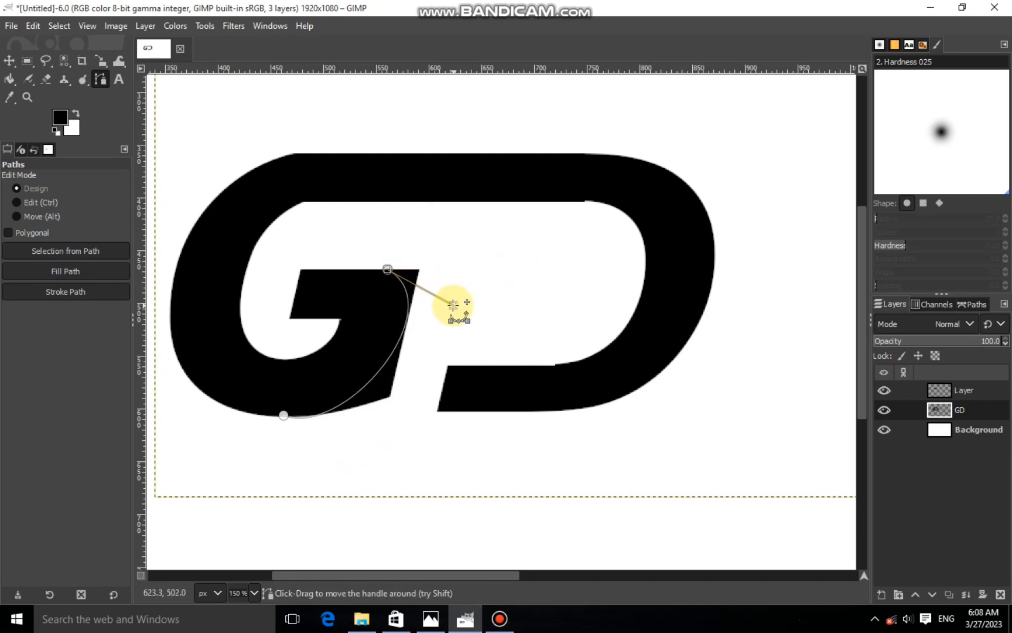
pyautogui.moveTo(454, 304); pyautogui.dragTo(426, 350)
pyautogui.click(283, 414)
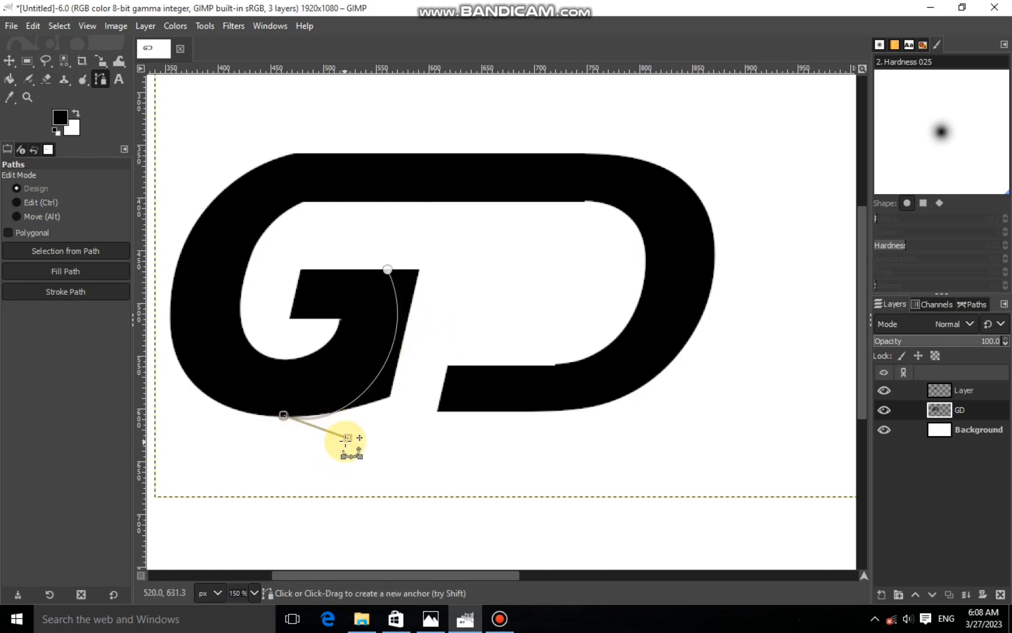
pyautogui.moveTo(347, 439); pyautogui.dragTo(396, 414)
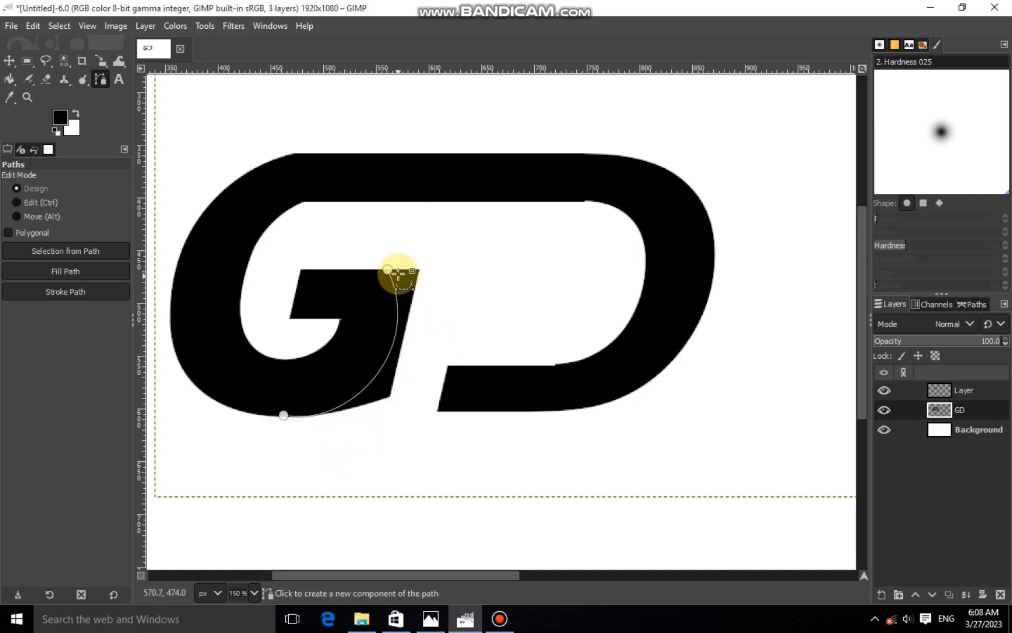
# - Close the path with straight segments around the outside of the G's angular right side and convert it to a selection
pyautogui.click(388, 269)
pyautogui.click(432, 269)
pyautogui.moveTo(421, 352); pyautogui.dragTo(392, 435)
pyautogui.moveTo(316, 444); pyautogui.dragTo(285, 419)
pyautogui.press('Return')
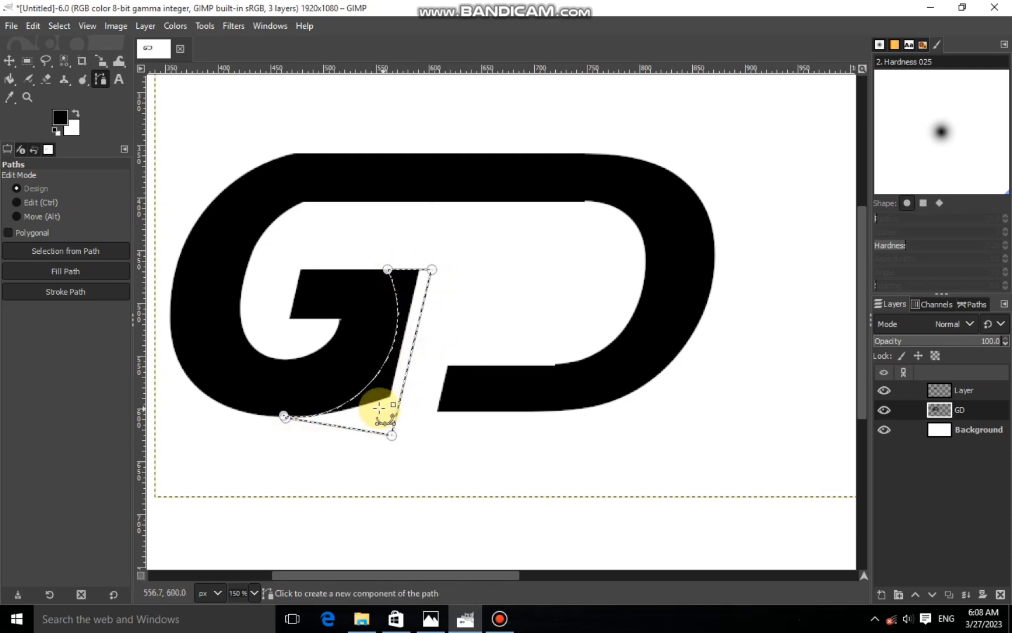
# - Cut the pixels inside the selection at the G's right side from the GD layer and clear the selection
pyautogui.rightClick(383, 391)
pyautogui.moveTo(434, 431)
pyautogui.click(515, 230)
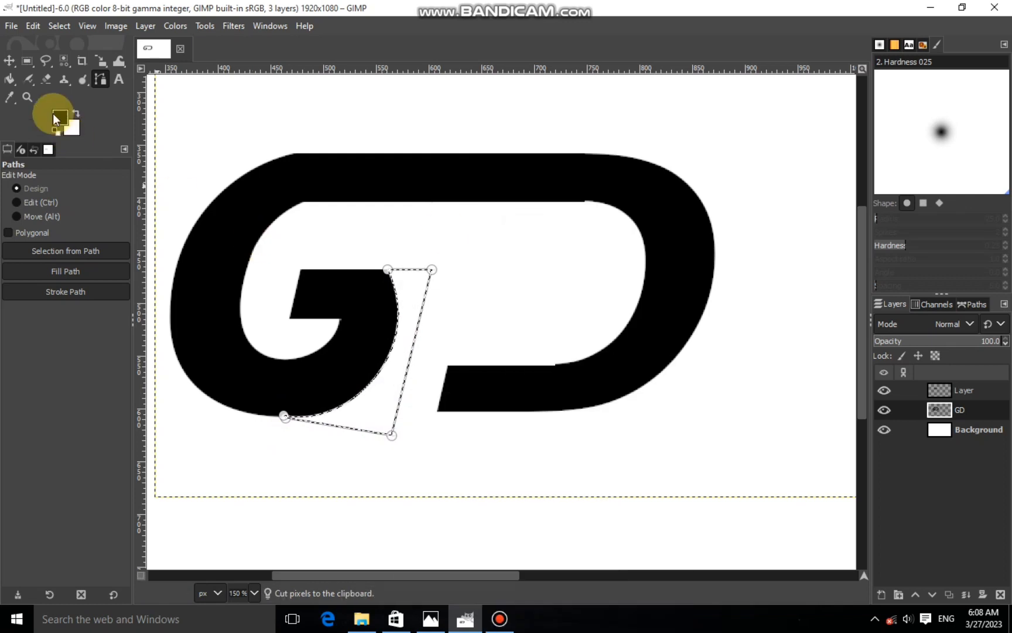
pyautogui.press('m')
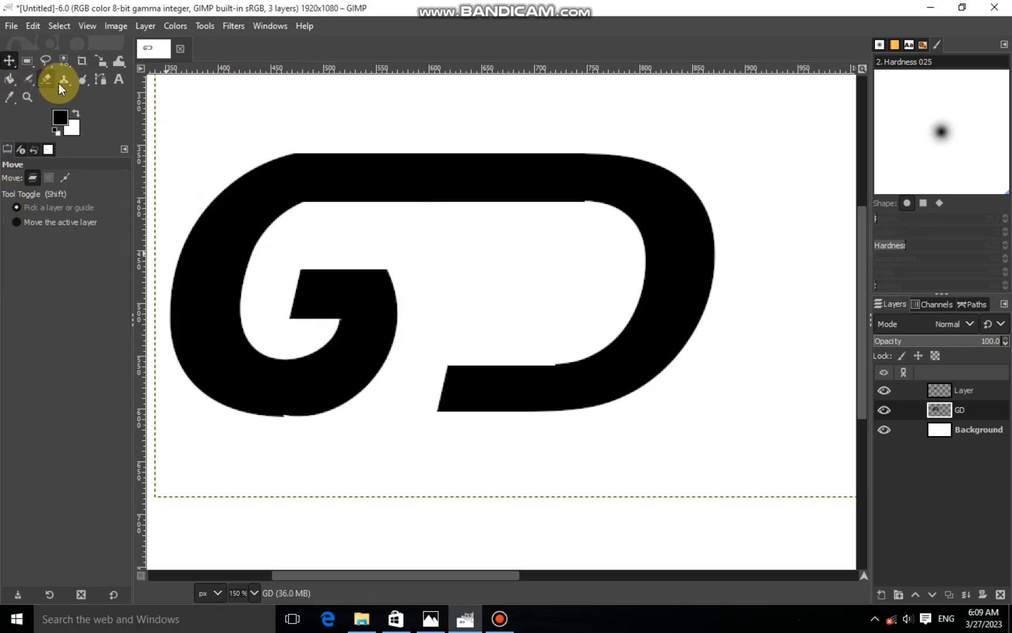
# - Draw a curved path slightly outside the G's right edge, from the bowl's underside to just beyond the crossbar's upper right corner
pyautogui.click(101, 85)
pyautogui.click(269, 416)
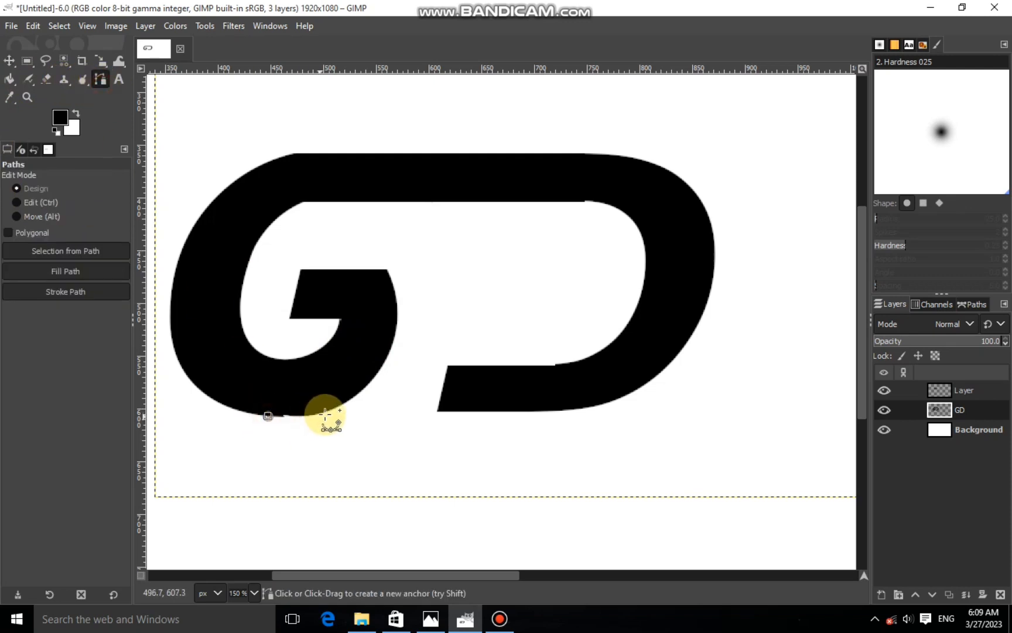
pyautogui.moveTo(331, 414); pyautogui.dragTo(389, 271)
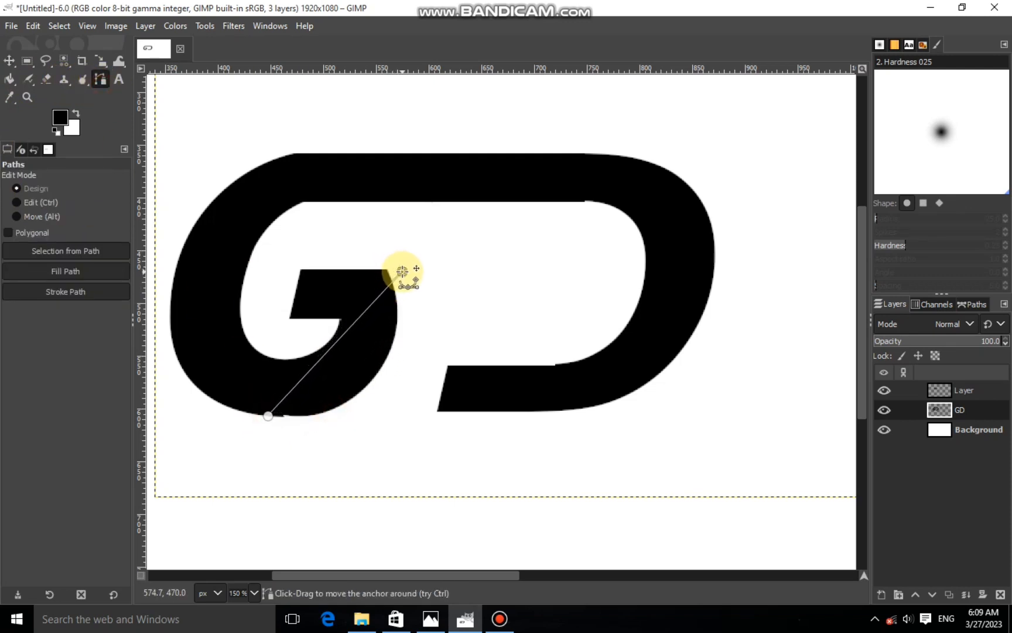
pyautogui.moveTo(333, 346); pyautogui.dragTo(399, 364)
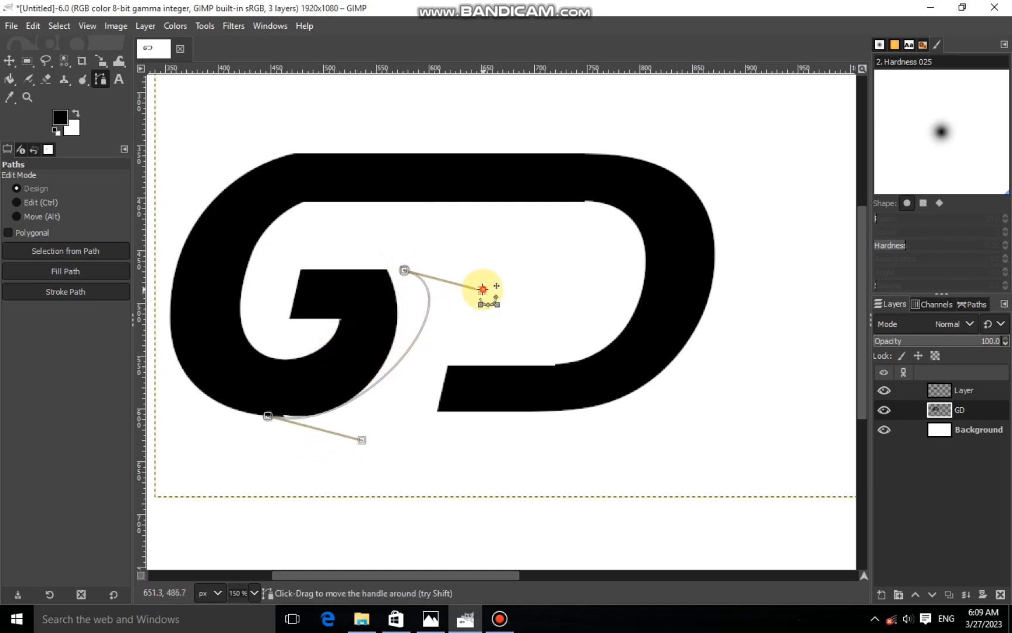
pyautogui.moveTo(483, 289); pyautogui.dragTo(427, 321)
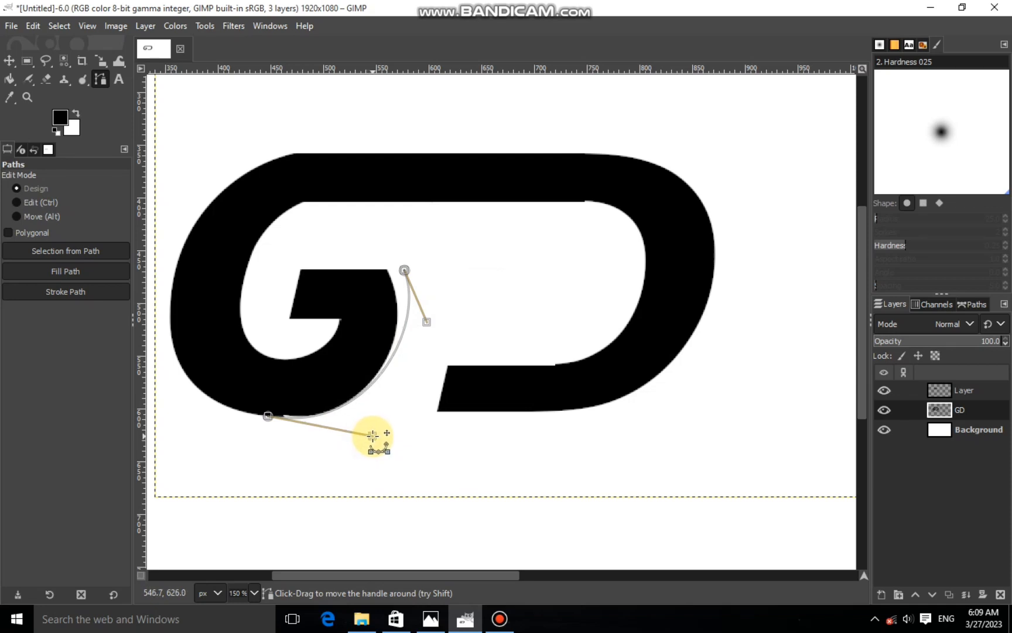
pyautogui.click(275, 444)
pyautogui.hotkey('ctrl', 'z')
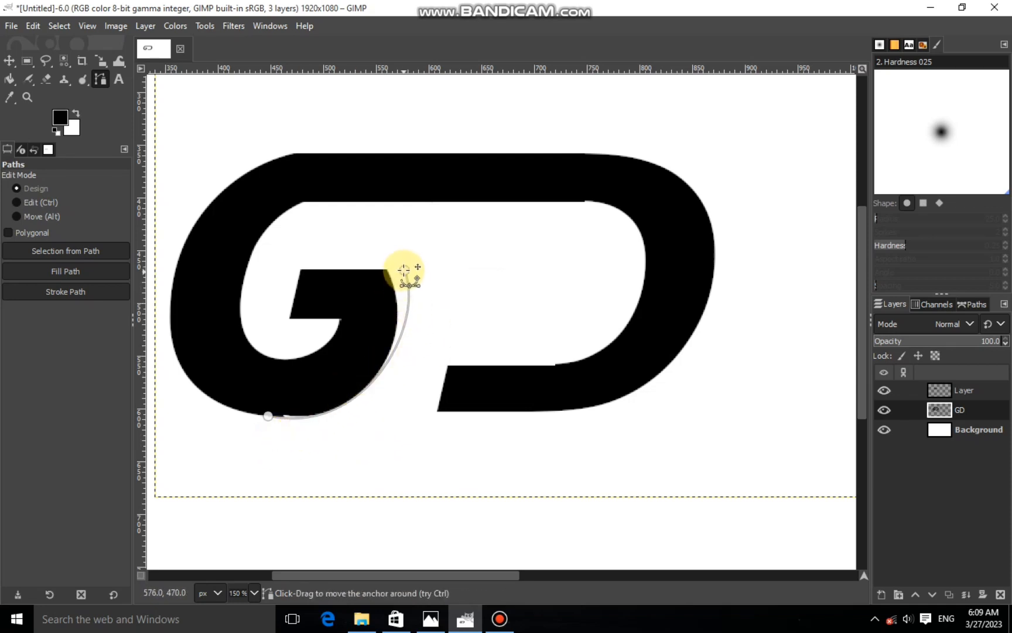
# - Close the path through the G's black body, fill the resulting selection with black and clear the selection
pyautogui.moveTo(403, 269); pyautogui.dragTo(311, 393)
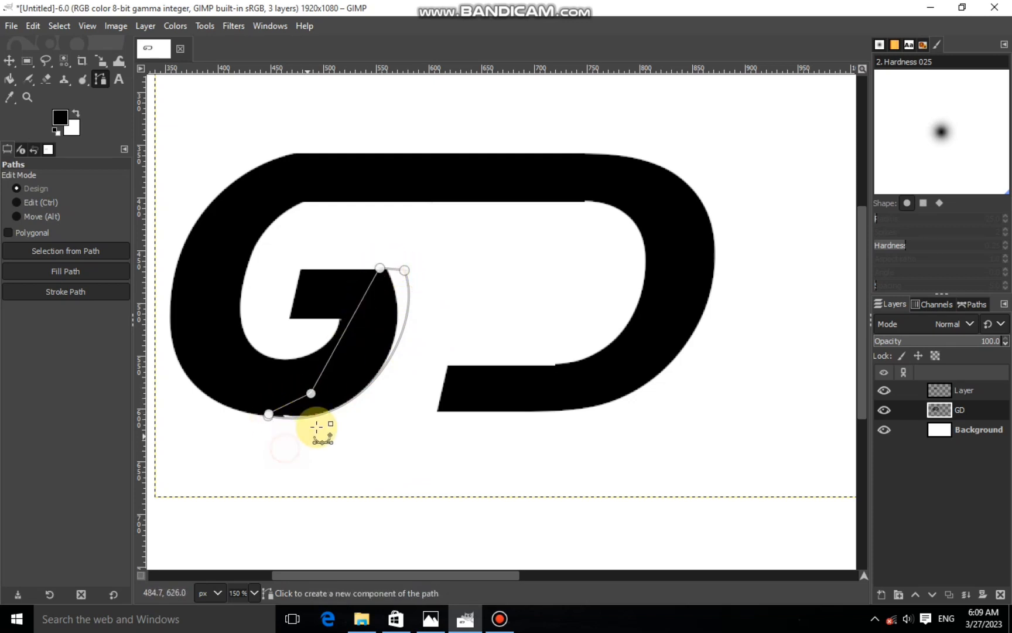
pyautogui.hotkey('shift', 'v')
pyautogui.rightClick(372, 368)
pyautogui.moveTo(408, 411)
pyautogui.click(497, 414)
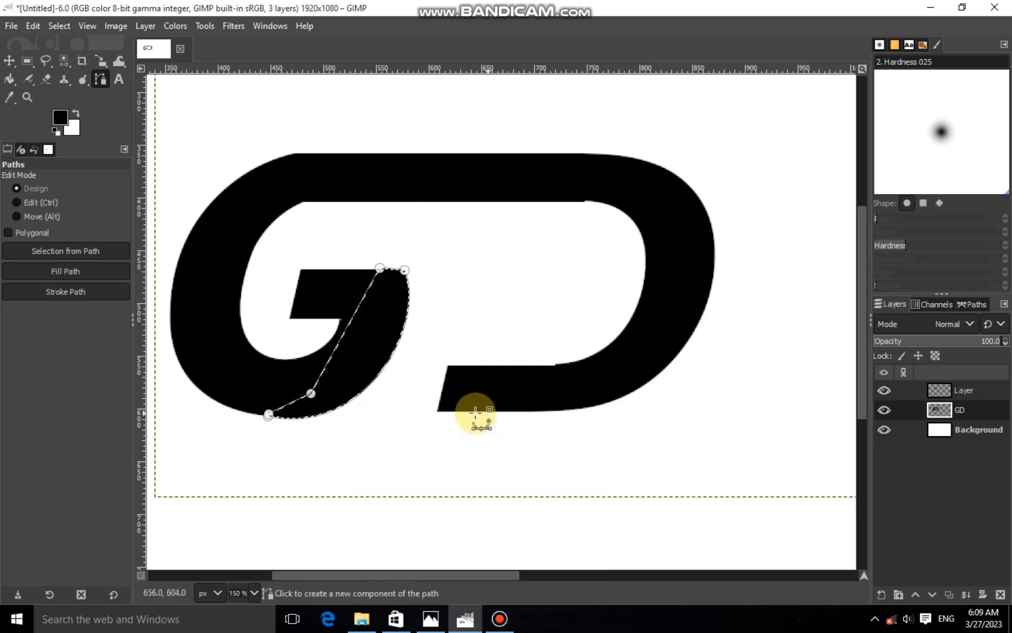
pyautogui.click(9, 64)
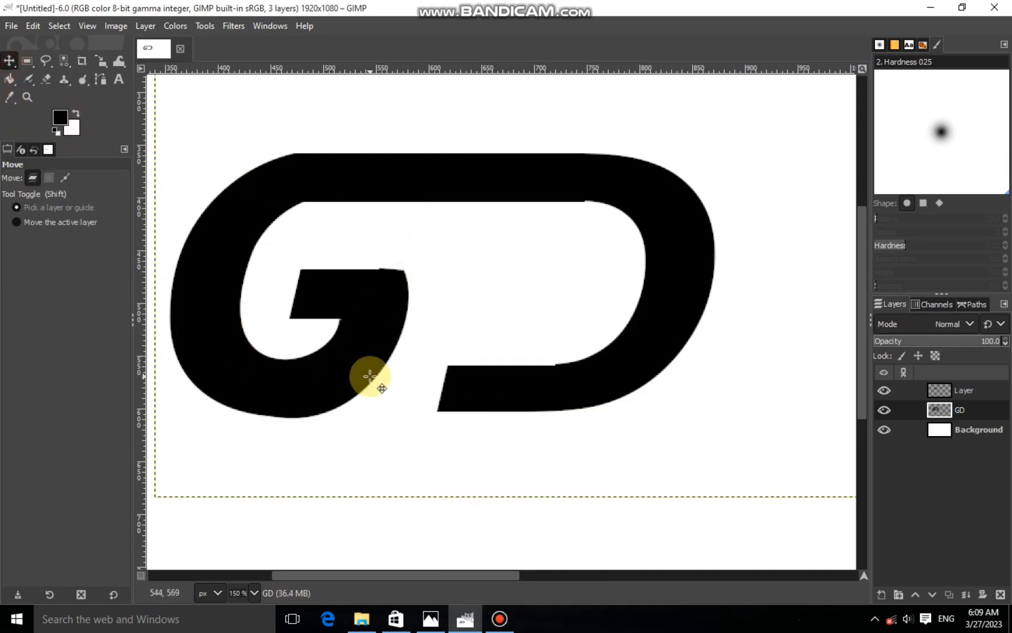
# - Trim the uneven bump along the top of the G's crossbar with a 110 × 20 px rectangle selection and clear the selection
pyautogui.scroll(-2, 369, 375)
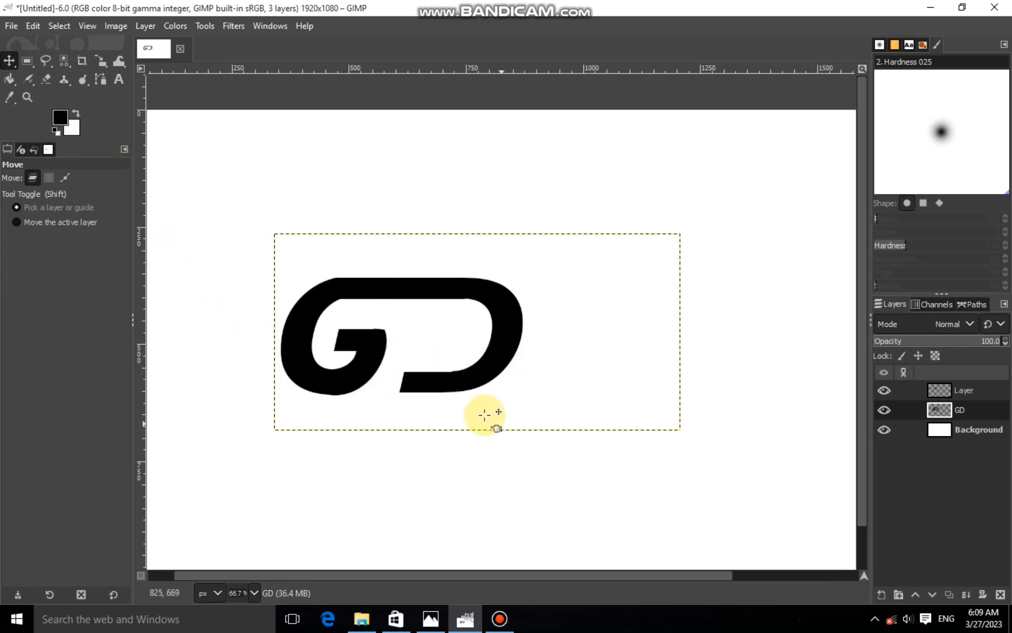
pyautogui.scroll(1, 466, 403)
pyautogui.click(27, 60)
pyautogui.scroll(1, 334, 323)
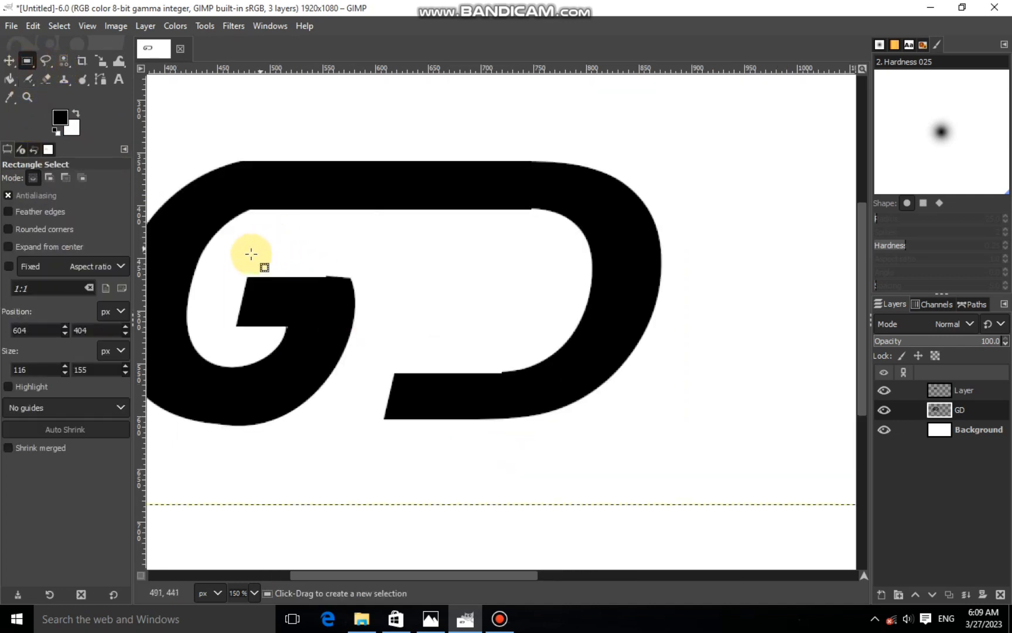
pyautogui.moveTo(245, 258); pyautogui.dragTo(361, 279)
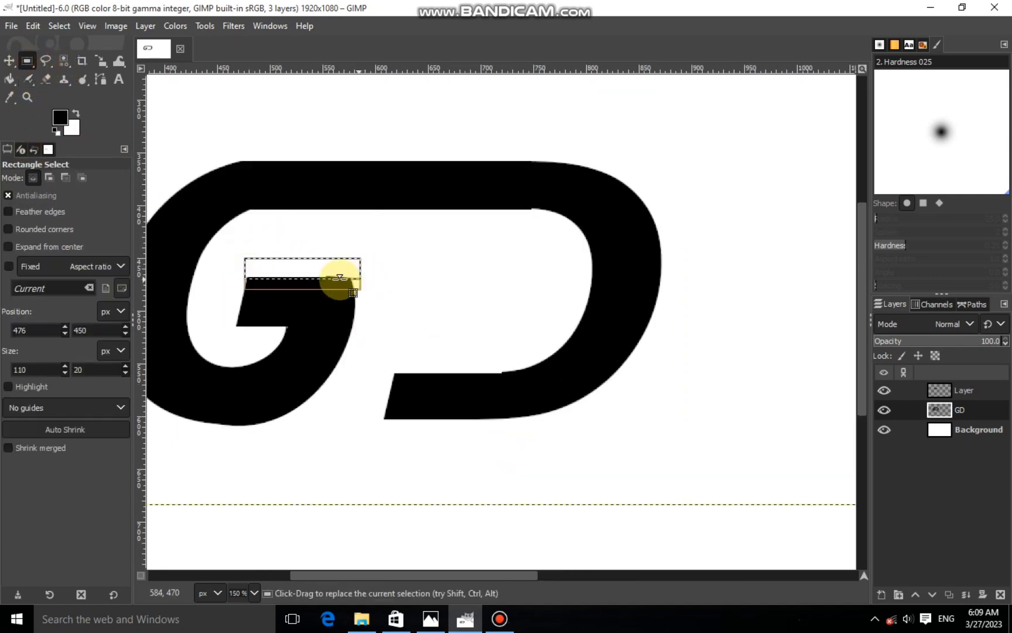
pyautogui.rightClick(298, 271)
pyautogui.moveTo(351, 310)
pyautogui.click(416, 230)
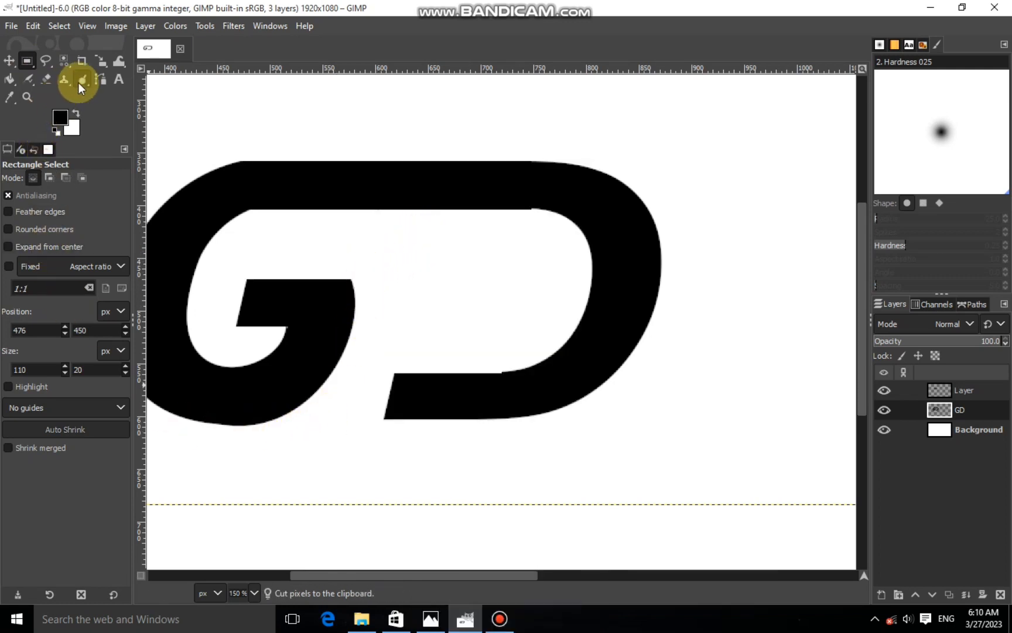
# - Add a new layer directly above the layer named Layer
pyautogui.click(99, 79)
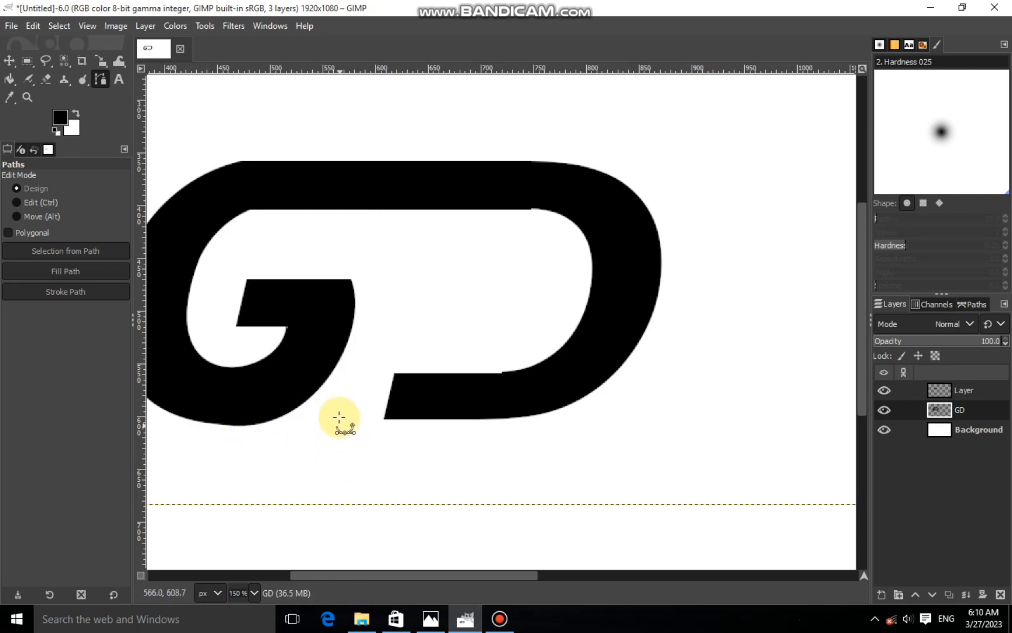
pyautogui.scroll(-3, 338, 417)
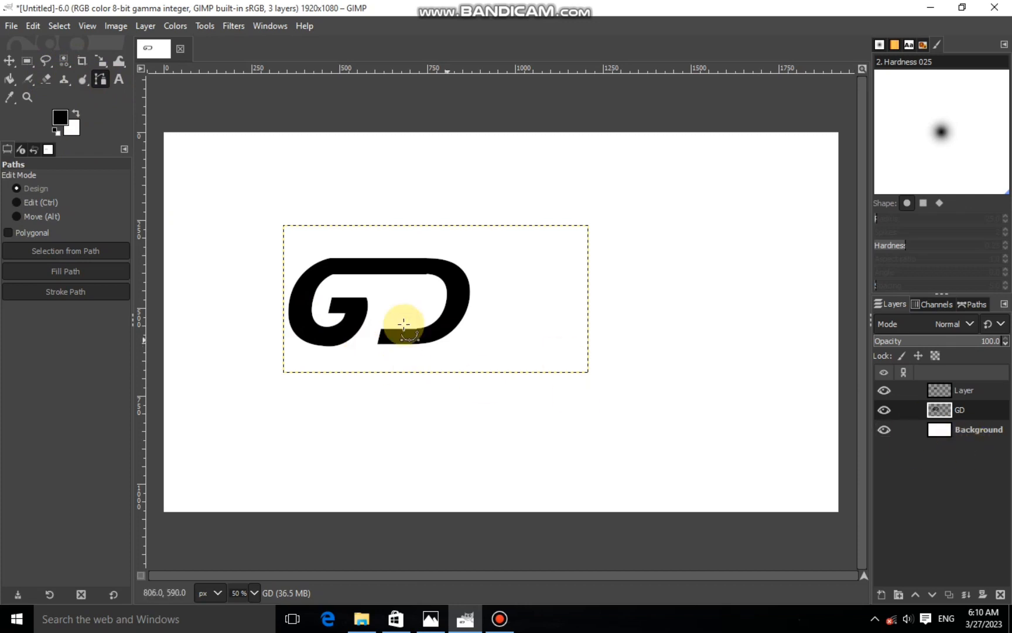
pyautogui.click(942, 390)
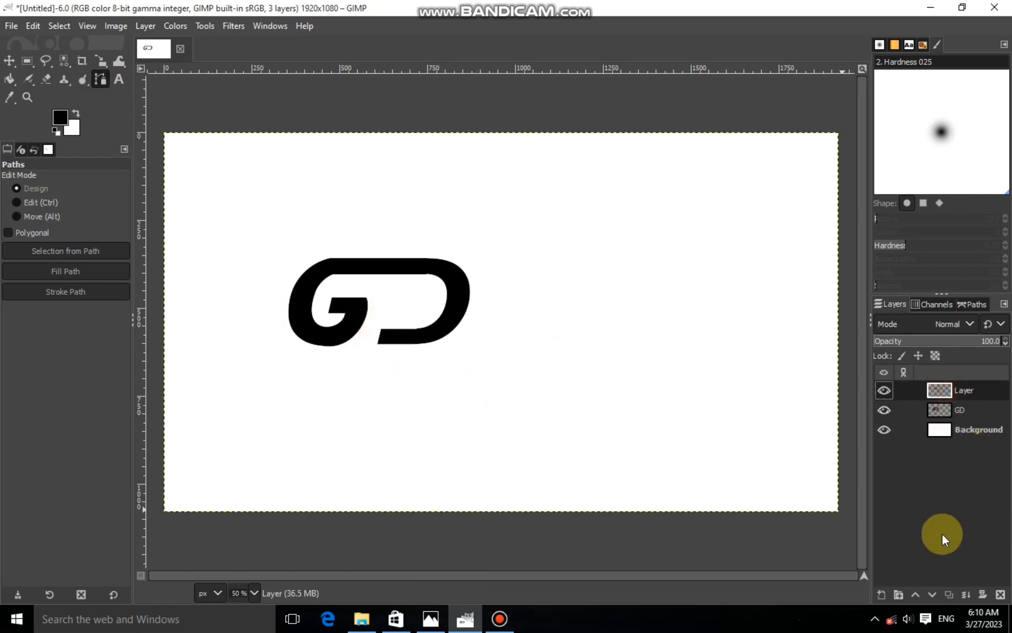
pyautogui.click(882, 594)
pyautogui.click(902, 583)
pyautogui.scroll(3, 370, 337)
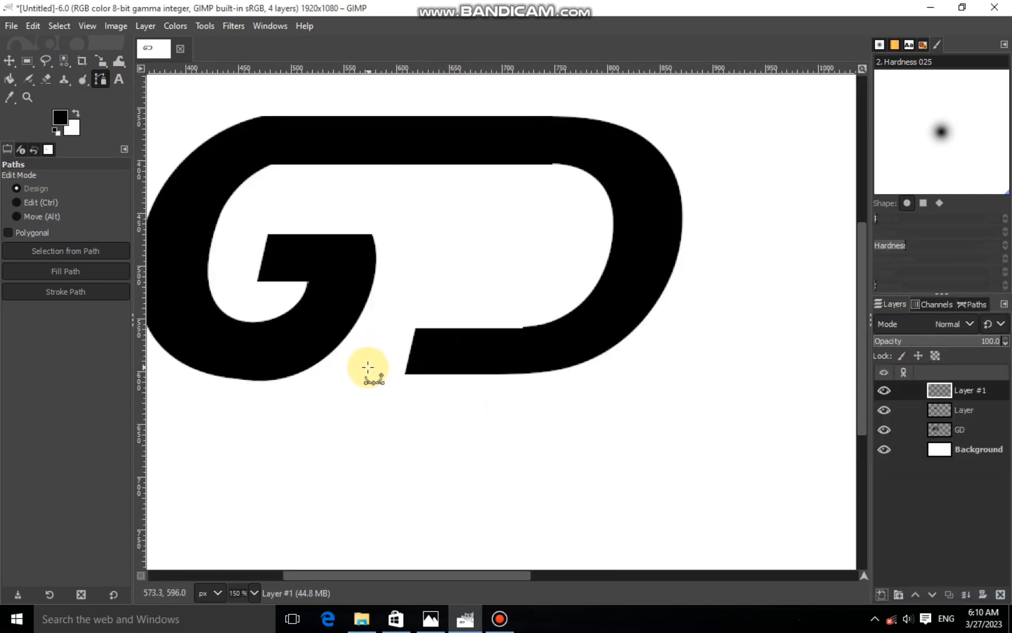
# - Draw a curved path from the gap between the letters' lower ends up through the D to just above its upper right
pyautogui.click(362, 364)
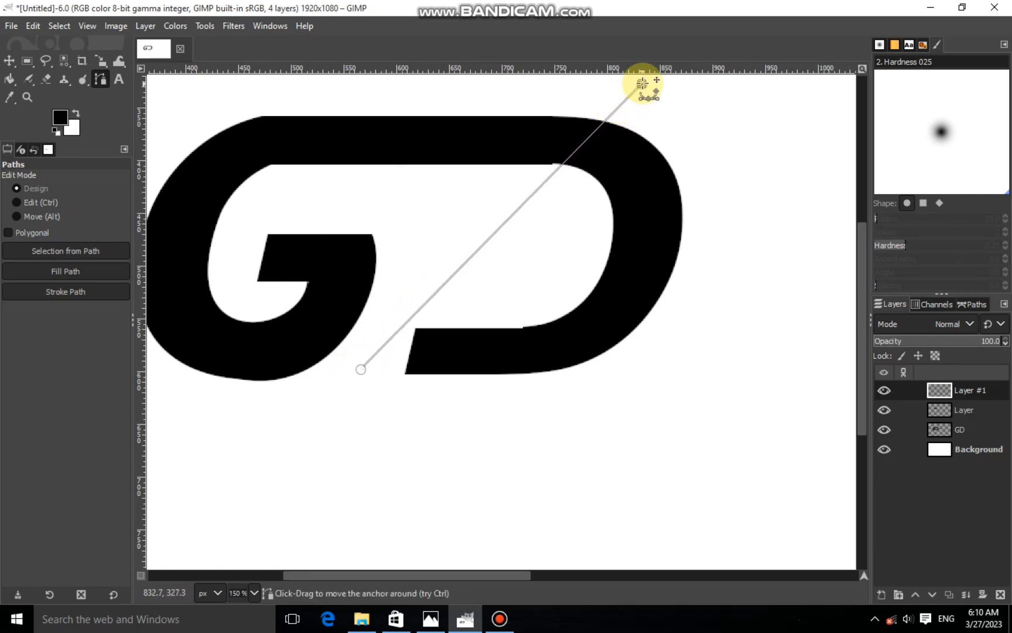
pyautogui.moveTo(468, 265); pyautogui.dragTo(446, 237)
pyautogui.press('1')
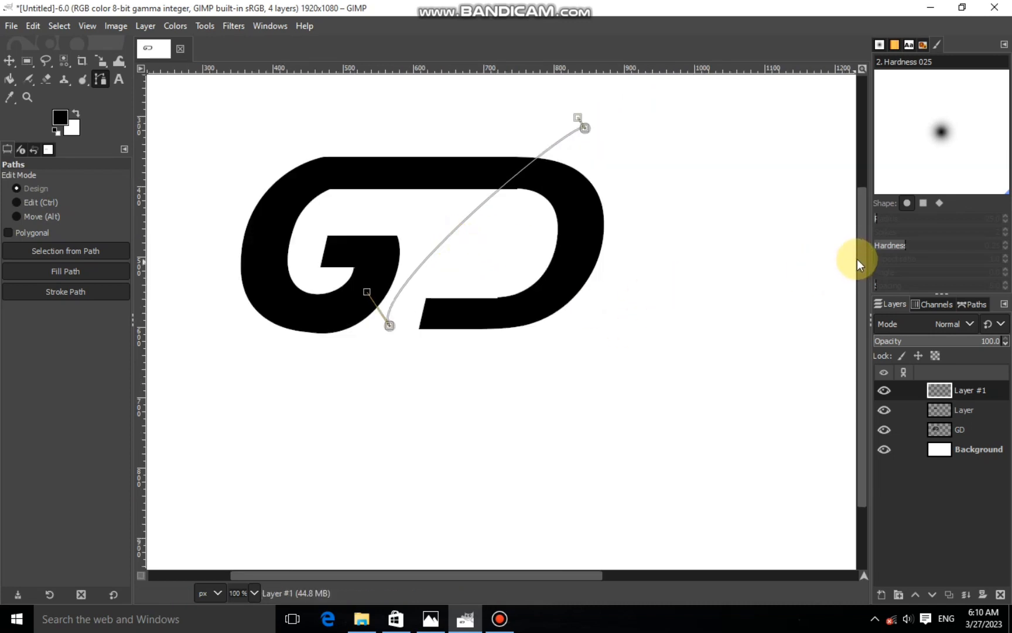
pyautogui.moveTo(861, 260); pyautogui.dragTo(861, 223)
pyautogui.moveTo(367, 362); pyautogui.dragTo(395, 299)
pyautogui.moveTo(576, 184); pyautogui.dragTo(528, 234)
pyautogui.hotkey('ctrl', 'z')
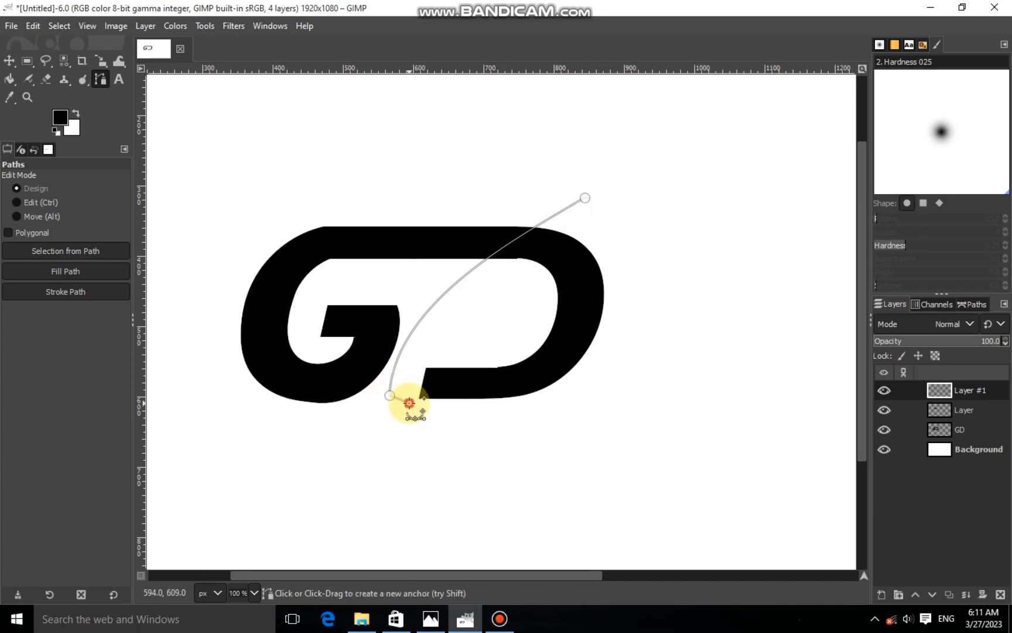
# - Extend the path to the D's lower left corner and close it at the upper anchor with a second curve beside the first
pyautogui.moveTo(416, 396); pyautogui.dragTo(482, 296)
pyautogui.moveTo(529, 255); pyautogui.dragTo(586, 200)
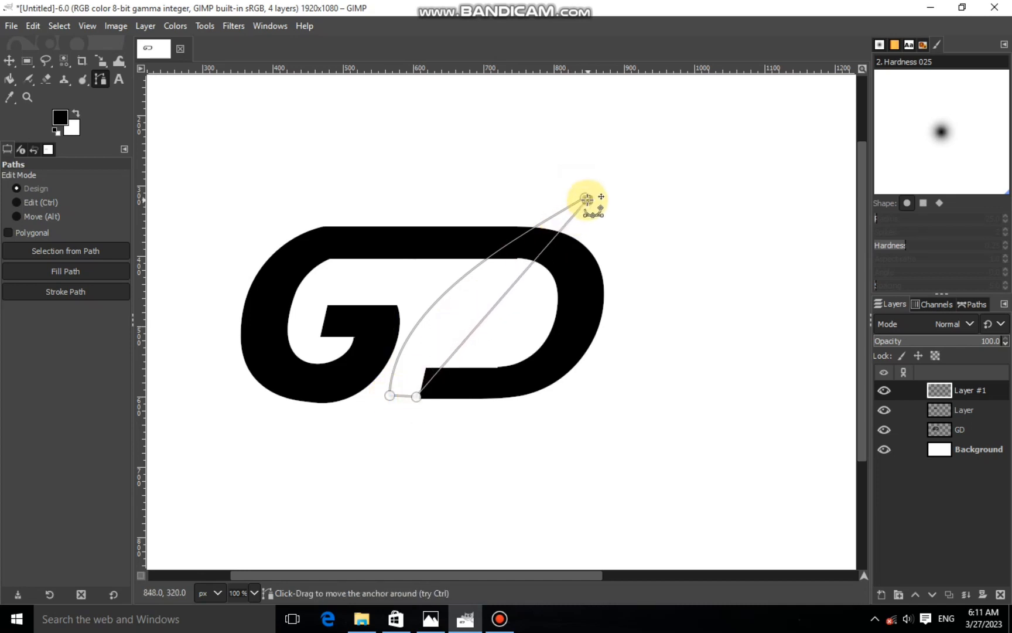
pyautogui.moveTo(476, 328); pyautogui.dragTo(458, 311)
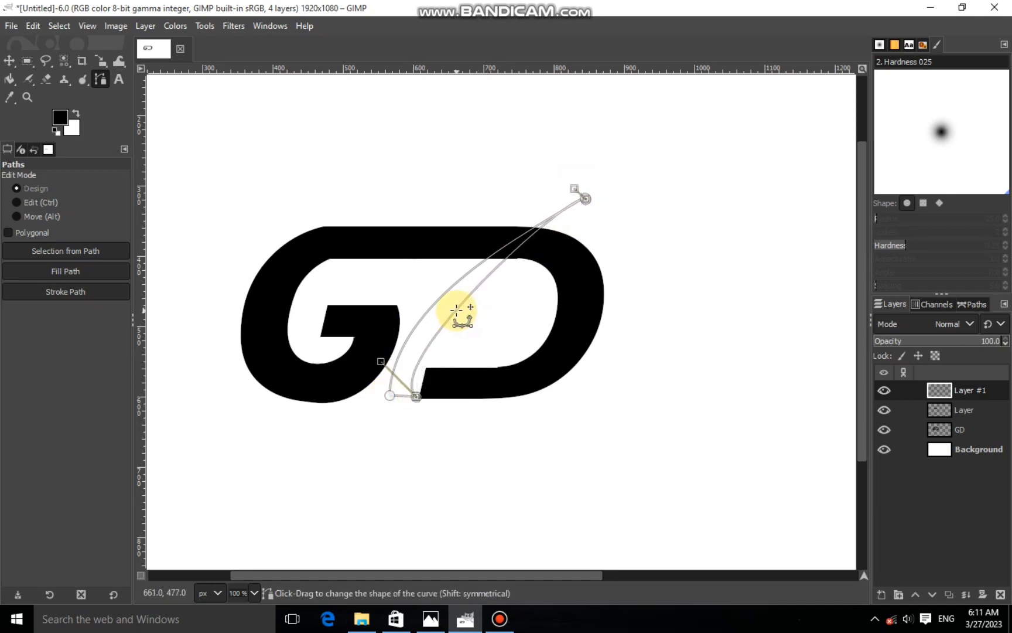
pyautogui.moveTo(575, 188); pyautogui.dragTo(509, 244)
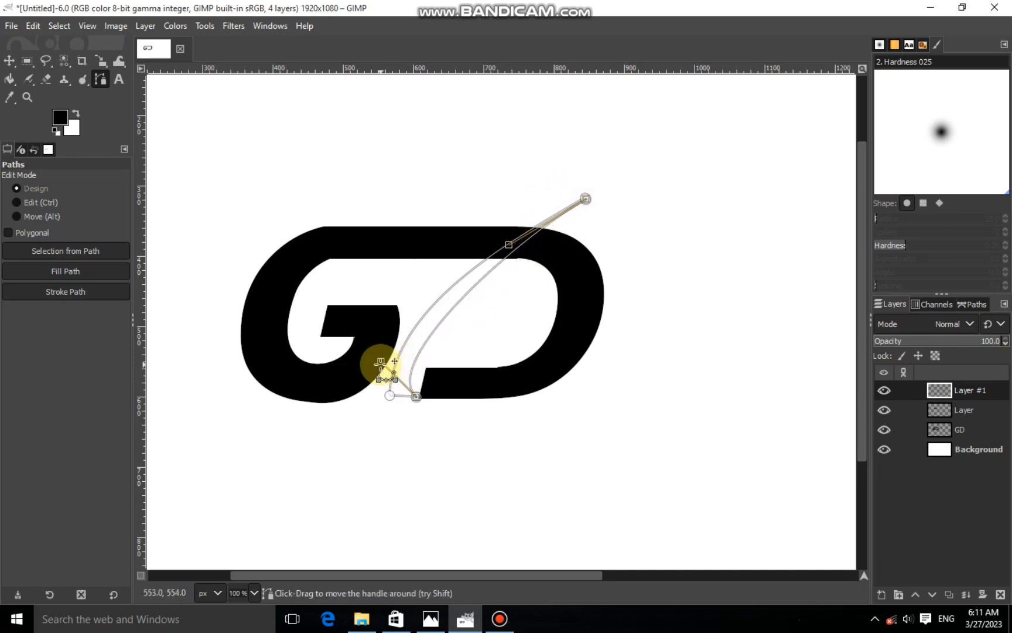
pyautogui.moveTo(382, 361); pyautogui.dragTo(406, 345)
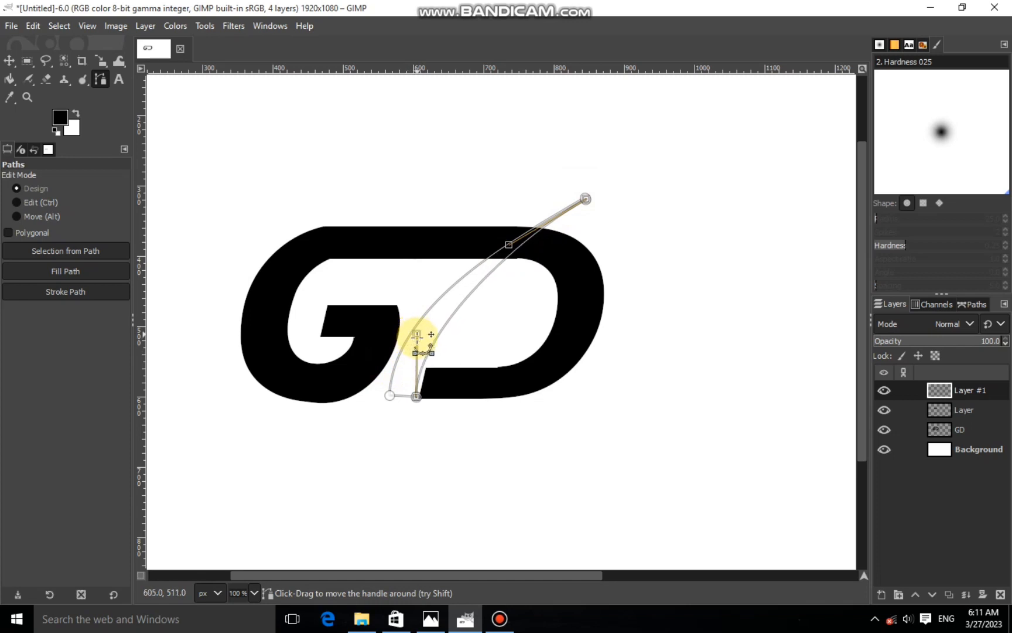
pyautogui.click(540, 296)
pyautogui.hotkey('ctrl', 'z')
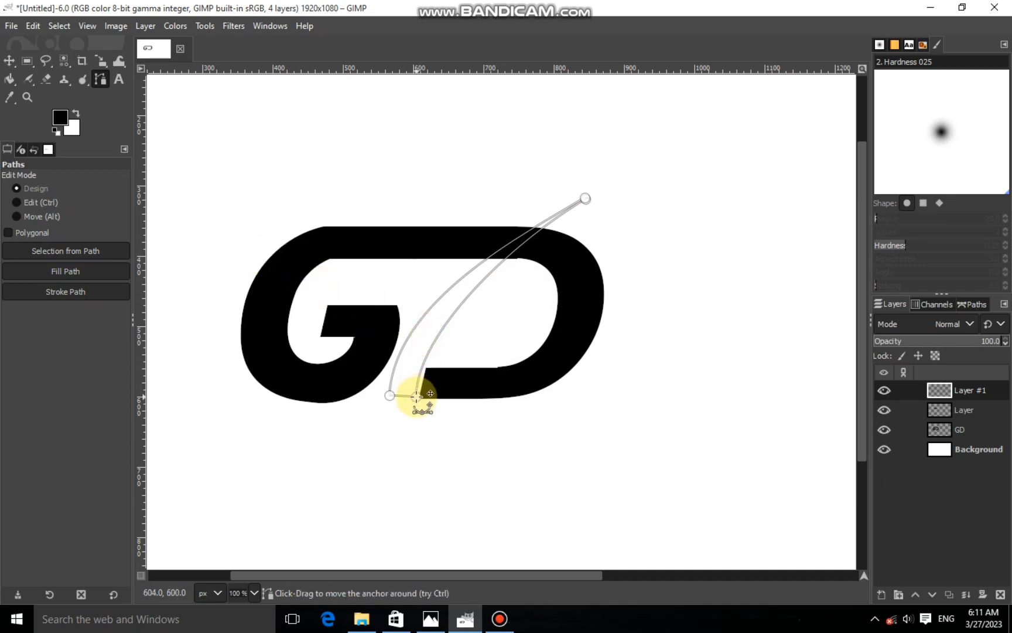
# - Refine the narrow path by moving the lower right anchor onto the D's edge, shifting the tip slightly and reshaping the outer curve
pyautogui.moveTo(415, 396); pyautogui.dragTo(422, 396)
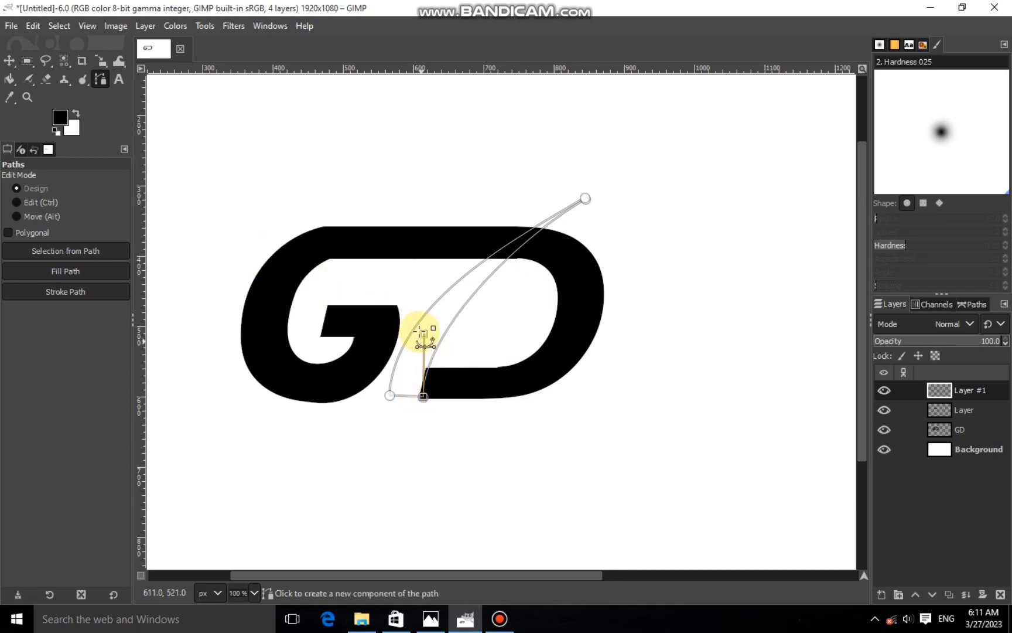
pyautogui.click(586, 198)
pyautogui.moveTo(586, 198); pyautogui.dragTo(589, 206)
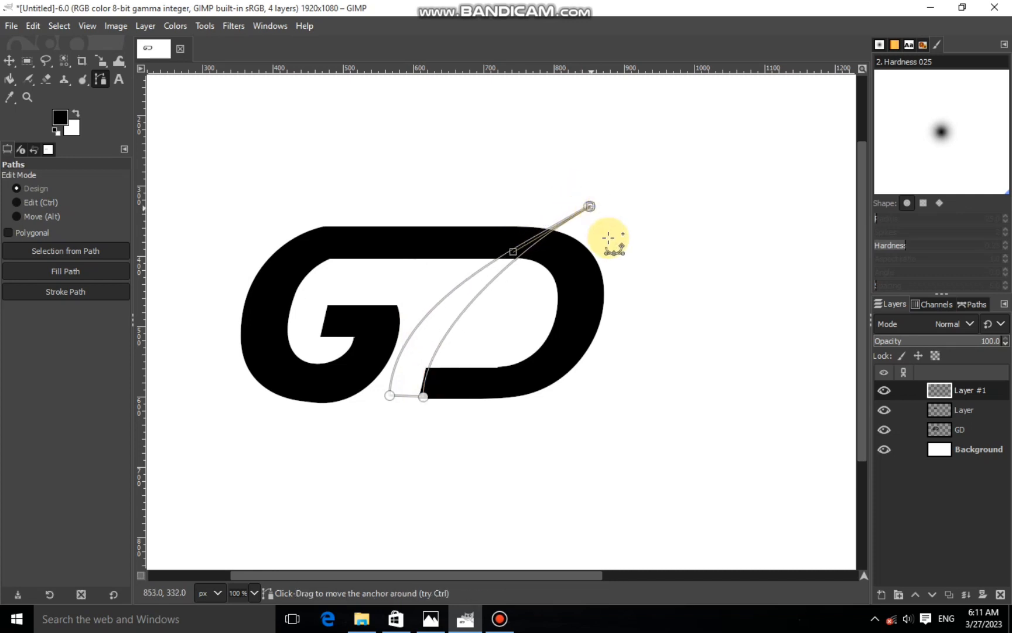
pyautogui.click(419, 324)
pyautogui.moveTo(397, 294); pyautogui.dragTo(424, 282)
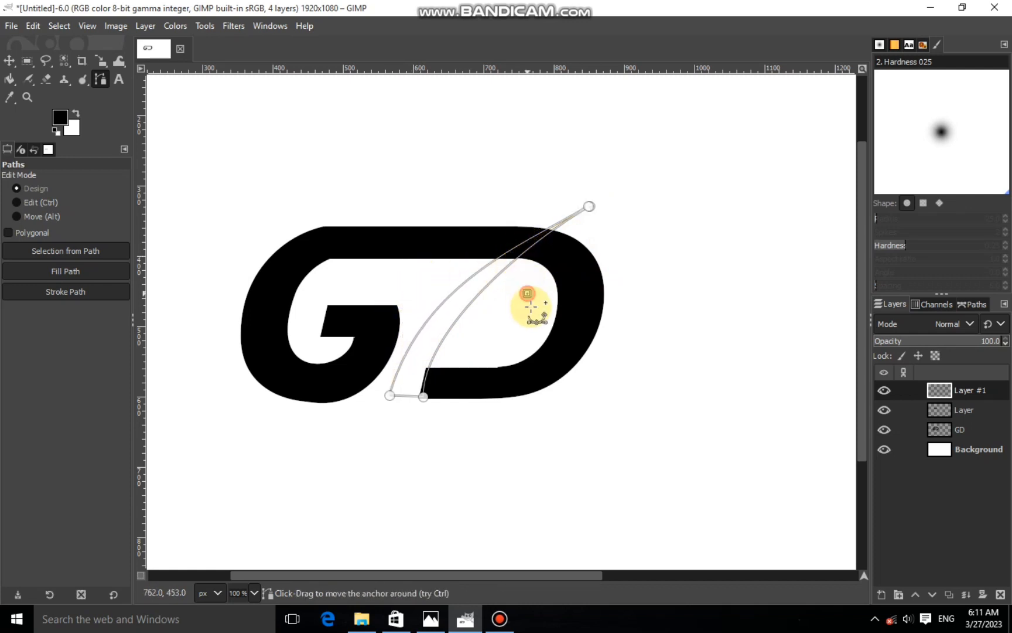
# - Convert the closed path to a selection, fill it with the black foreground colour on Layer #1 and clear the selection
pyautogui.rightClick(466, 305)
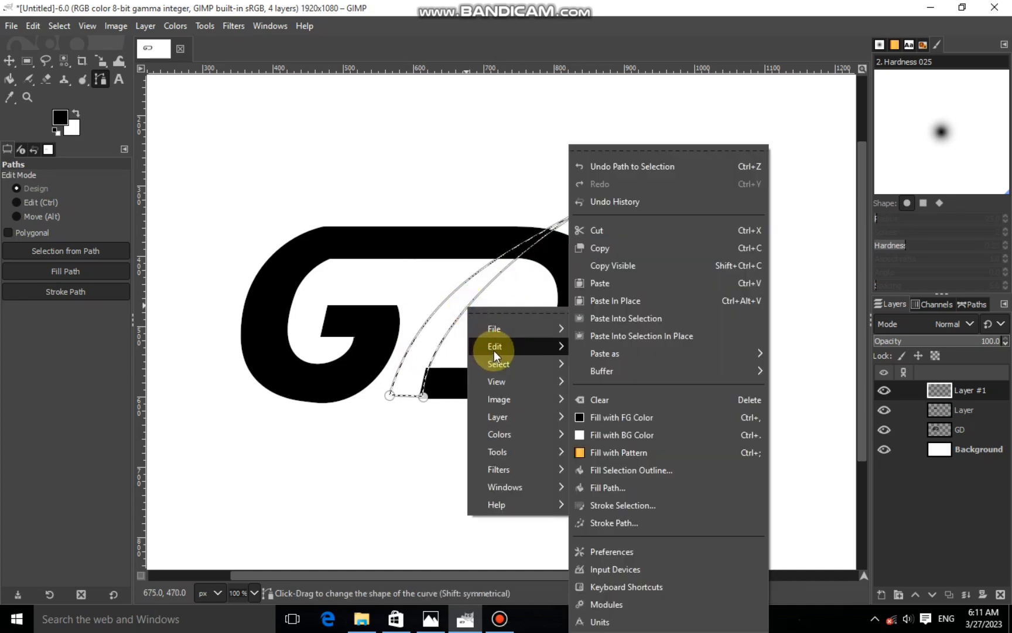
pyautogui.click(389, 398)
pyautogui.rightClick(480, 375)
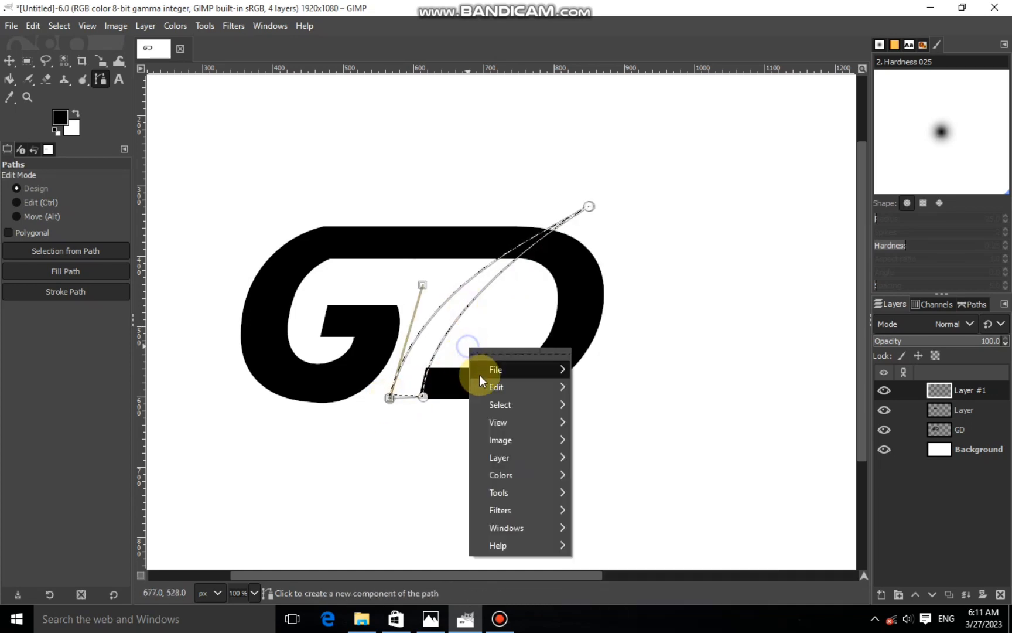
pyautogui.click(445, 385)
pyautogui.rightClick(445, 368)
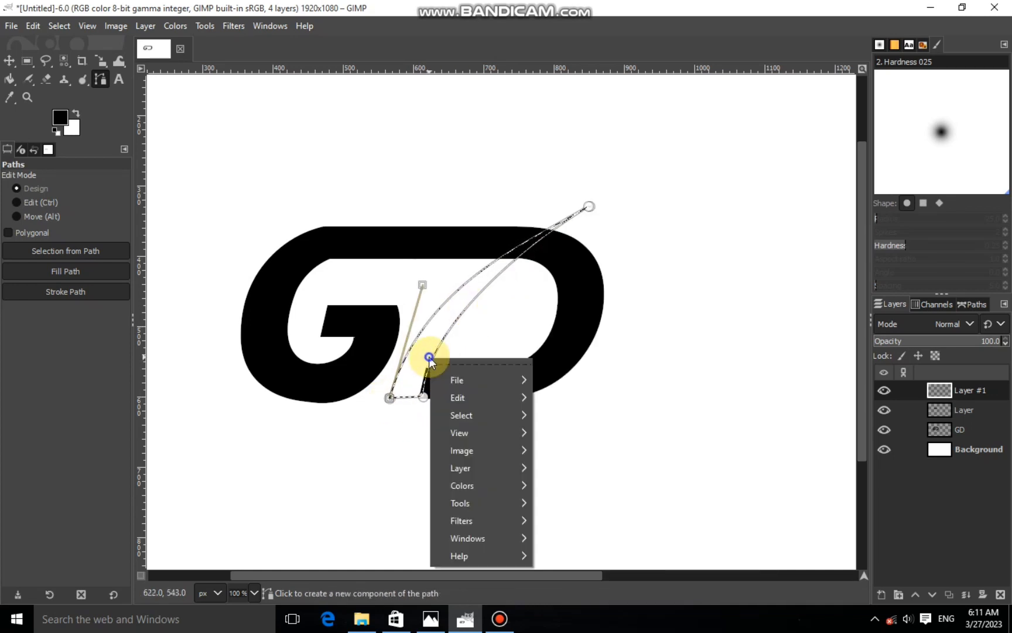
pyautogui.moveTo(535, 405)
pyautogui.click(568, 421)
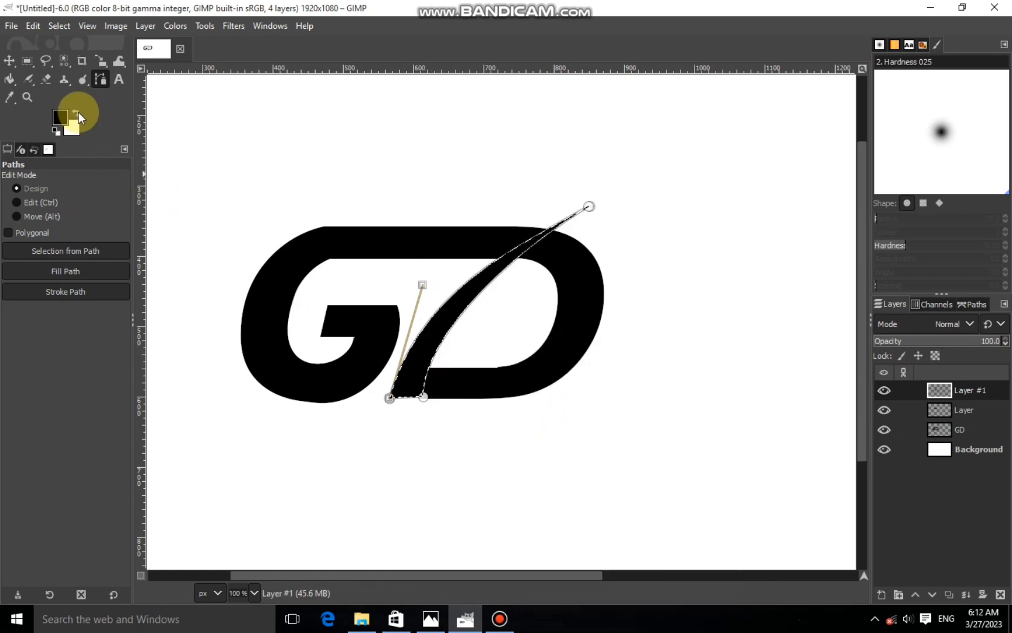
pyautogui.click(53, 26)
pyautogui.click(77, 61)
pyautogui.press('m')
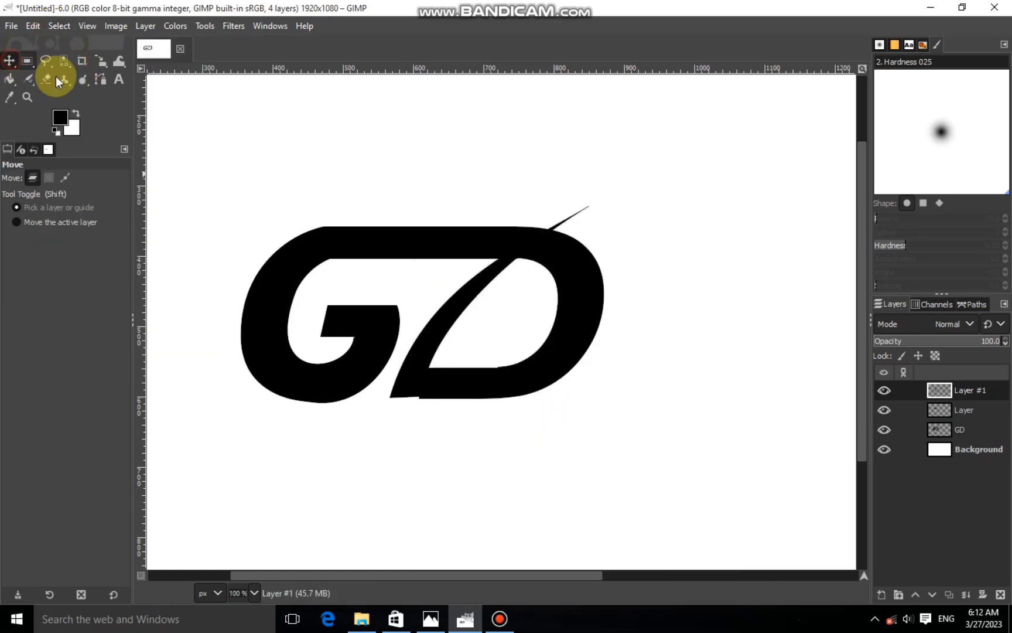
# - Shift the curved stroke's layer slightly right and down with the Scale tool, keeping its size at 1920 × 1080 px
pyautogui.click(101, 61)
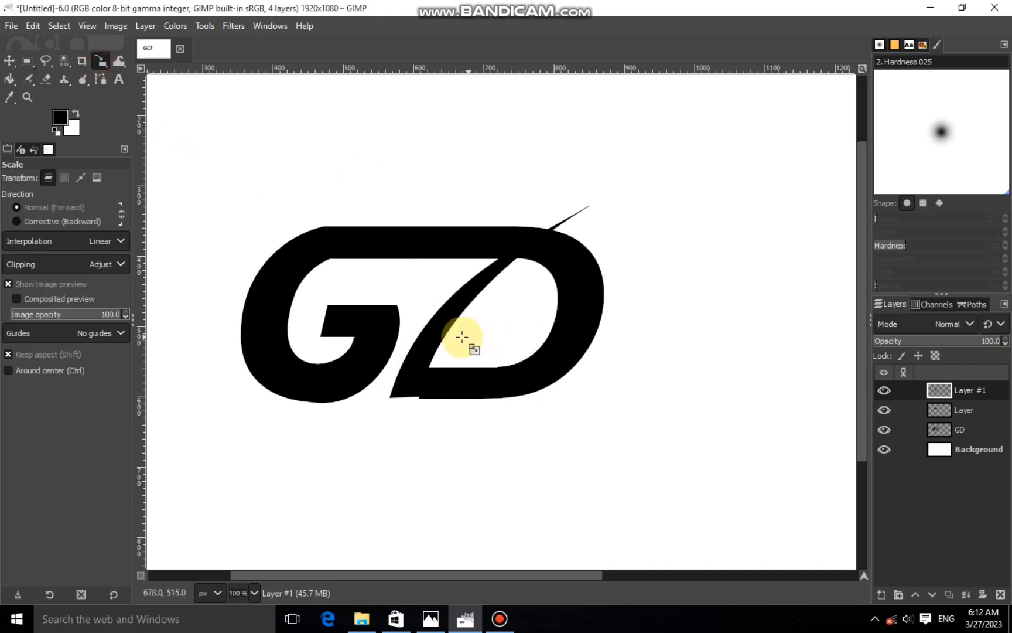
pyautogui.click(463, 340)
pyautogui.moveTo(662, 351); pyautogui.dragTo(666, 356)
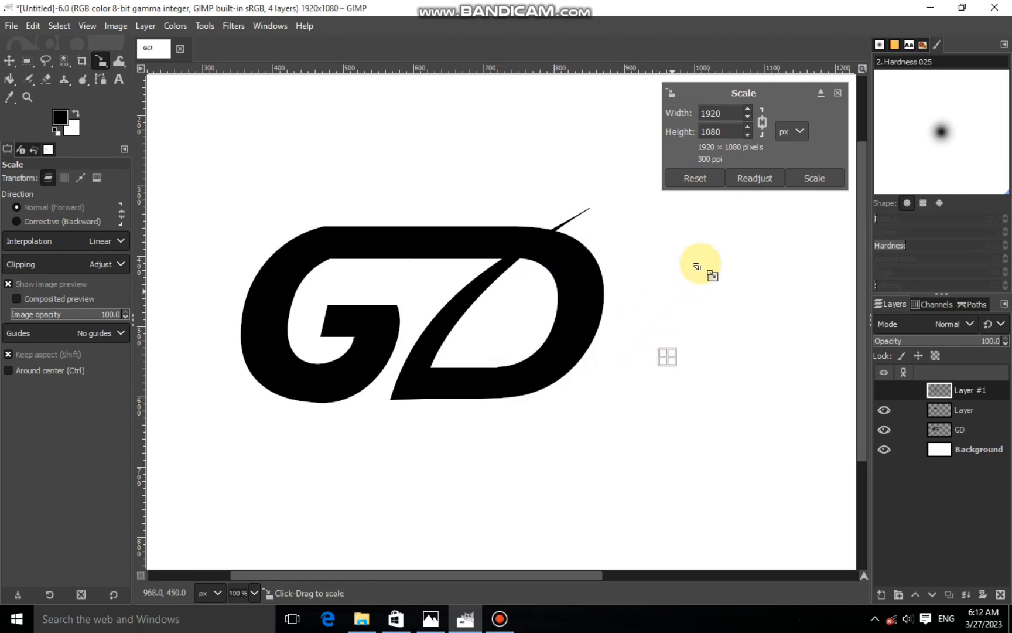
pyautogui.click(813, 178)
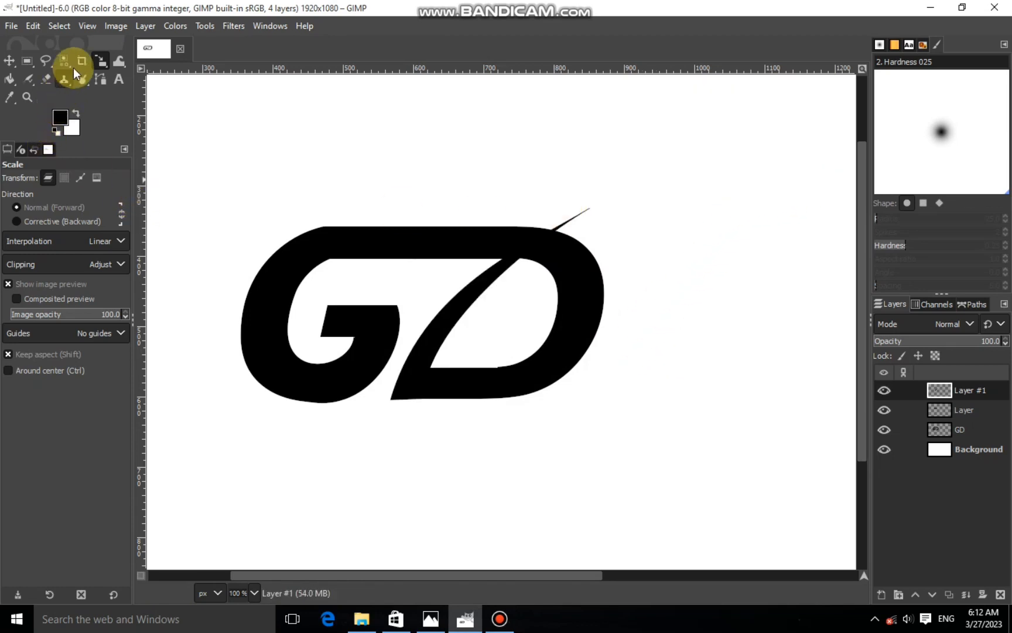
# - Select a 115 × 47 px rectangle along the uneven lower edge of the D's lower left corner
pyautogui.click(27, 61)
pyautogui.scroll(2, 384, 405)
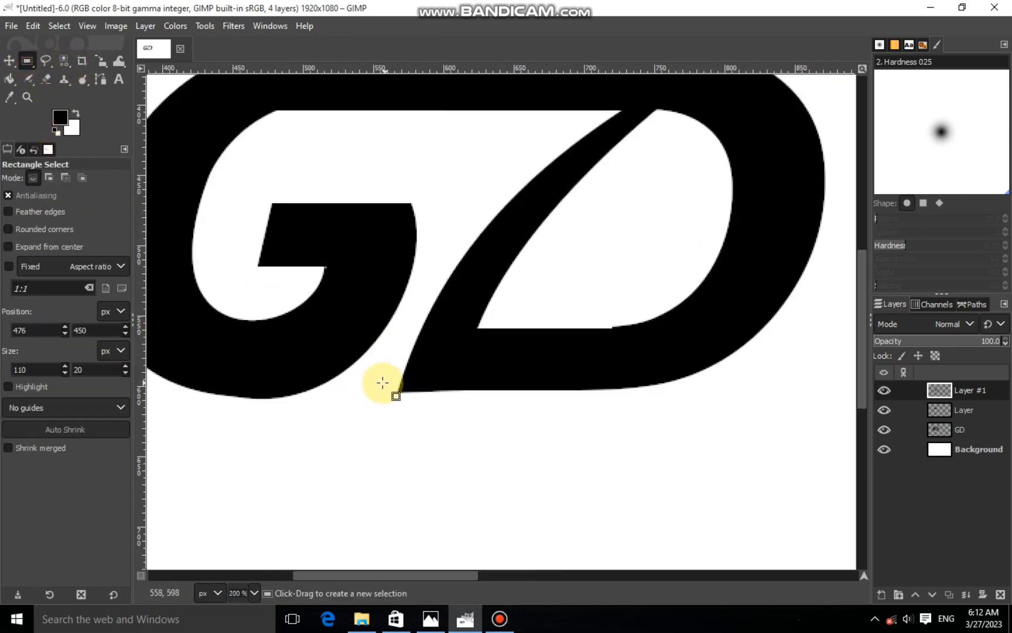
pyautogui.moveTo(377, 389); pyautogui.dragTo(538, 455)
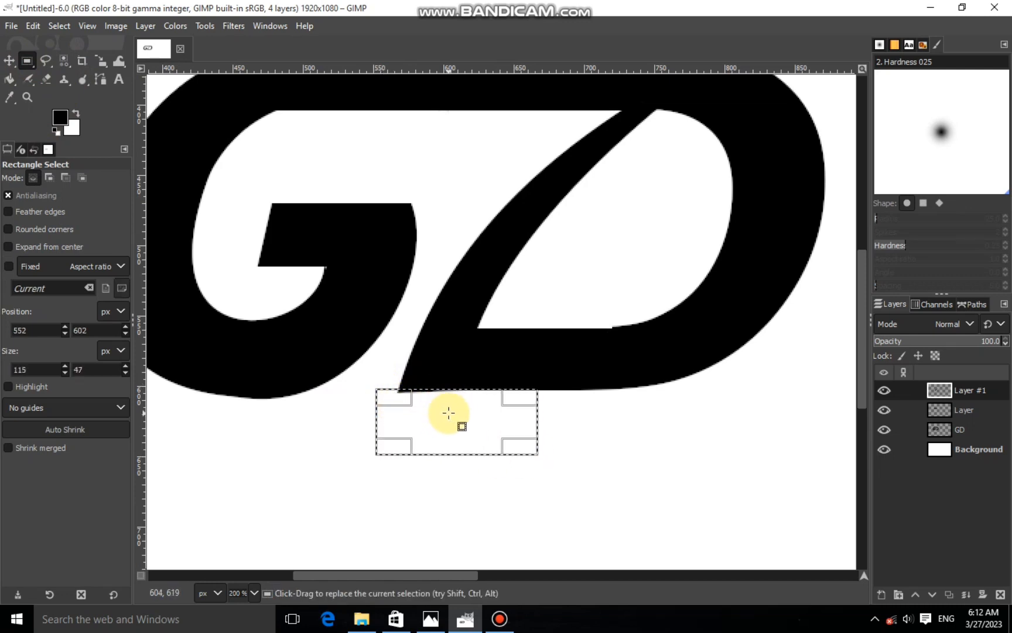
# - Try cutting the selected strip beneath the D's lower left corner, clear the selection and undo the cut
pyautogui.press('ctrl')
pyautogui.hotkey('ctrl', 'x')
pyautogui.hotkey('ctrl', 'shift', 'a')
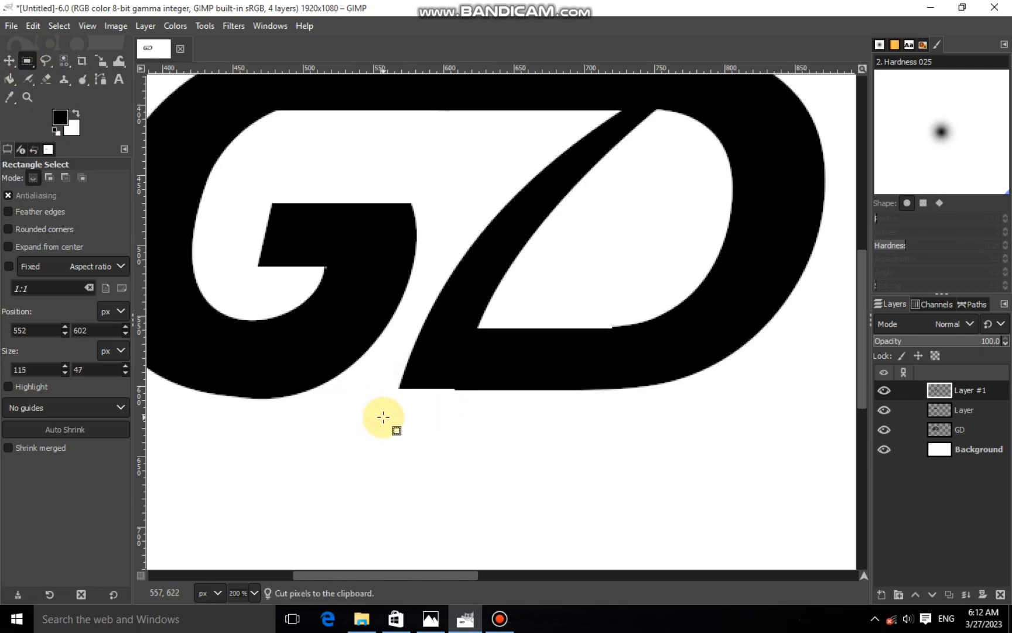
pyautogui.hotkey('ctrl', 'z')
# - Reduce the selection beneath the D to 115 × 46 px, cut its pixels from Layer #1 and clear the selection
pyautogui.click(462, 399)
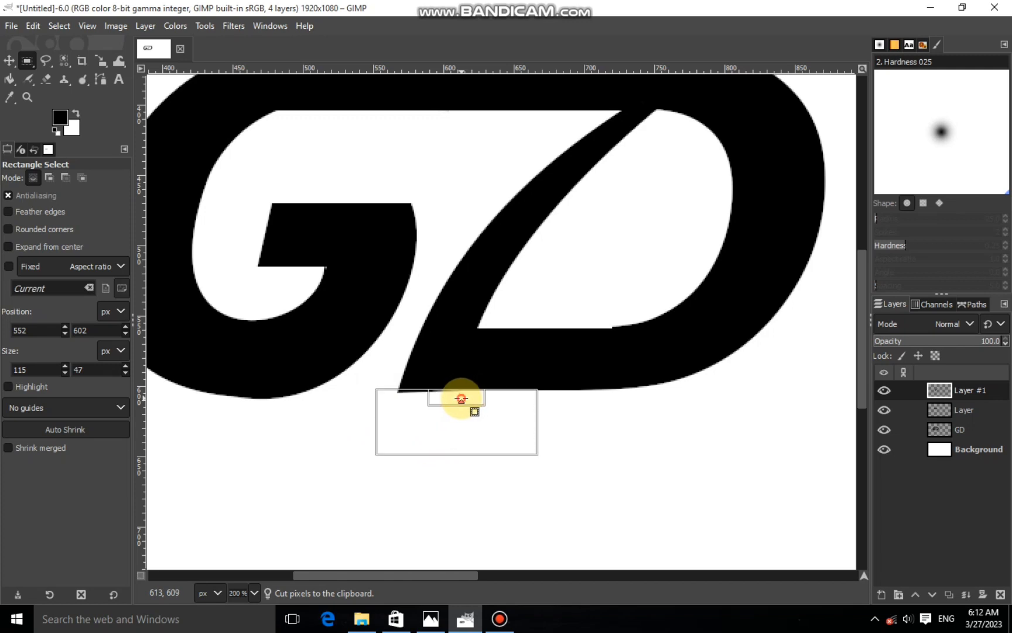
pyautogui.hotkey('ctrl', 'x')
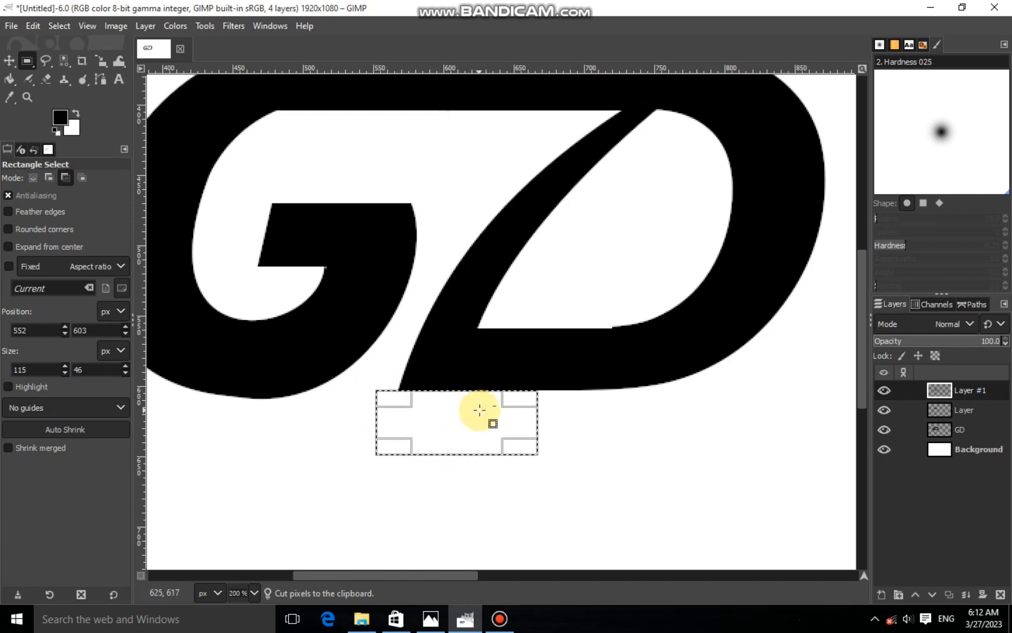
pyautogui.hotkey('ctrl', 'shift', 'a')
pyautogui.scroll(-3, 485, 422)
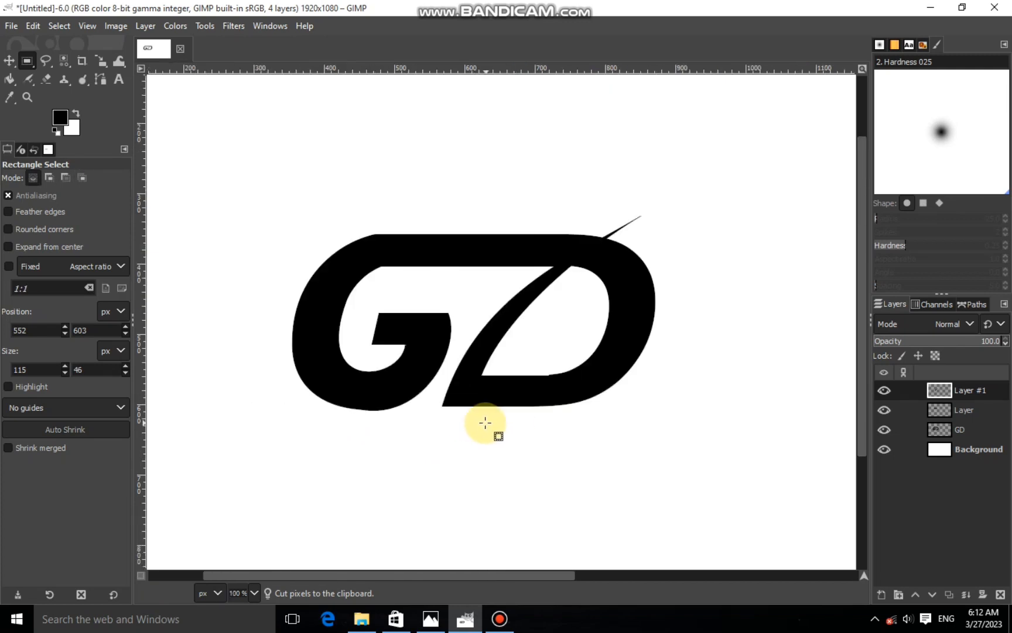
pyautogui.scroll(-1, 485, 422)
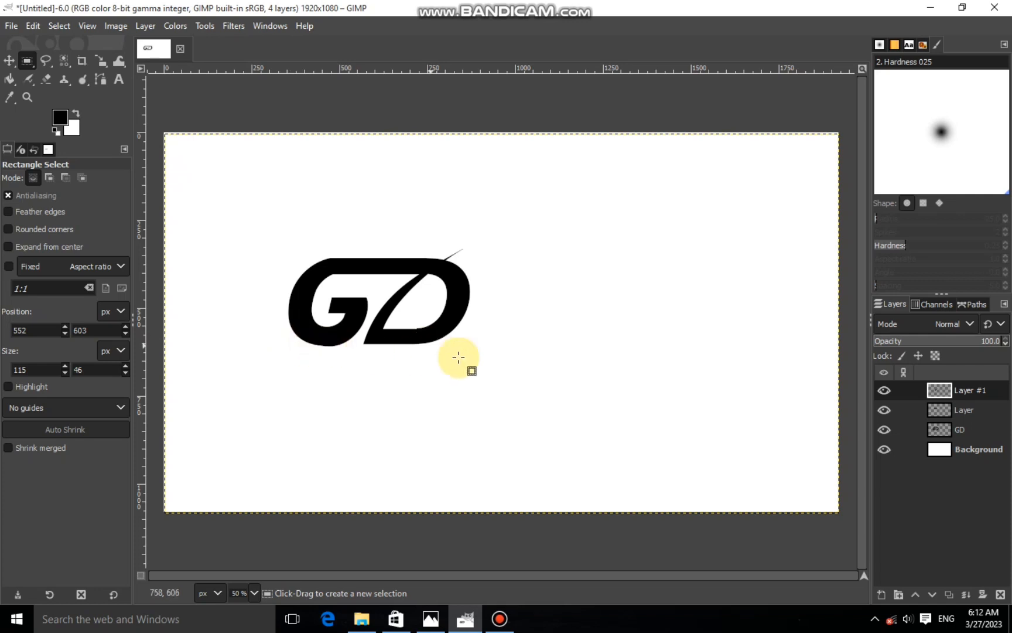
pyautogui.press('-')
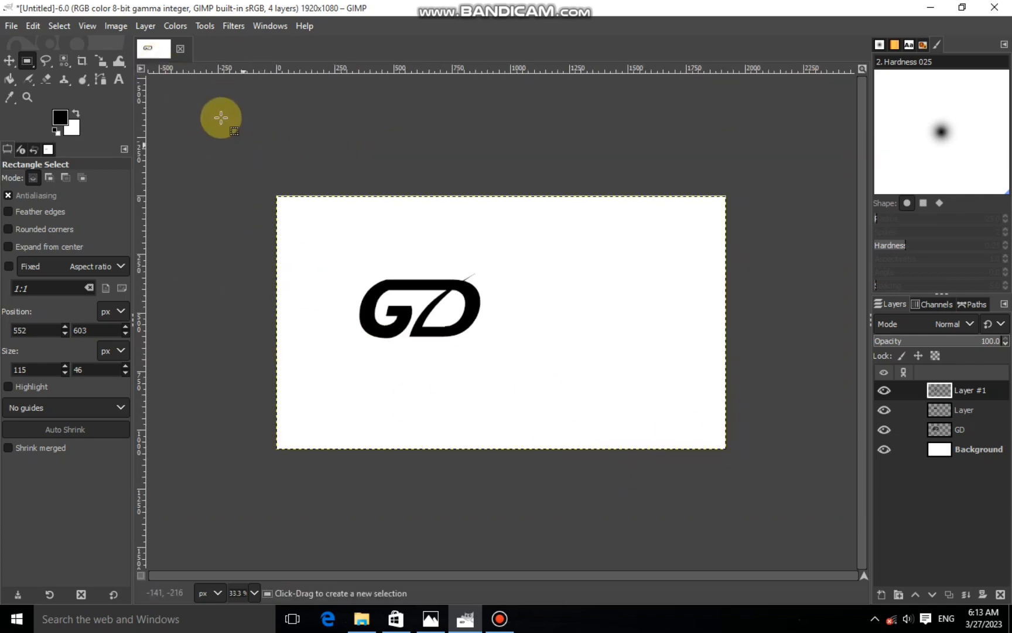
# - Add the bold text "Graphic Design" beneath the GD mark and enlarge it to 104 px
pyautogui.press('+')
pyautogui.click(118, 80)
pyautogui.moveTo(221, 355); pyautogui.dragTo(593, 441)
pyautogui.write('h')
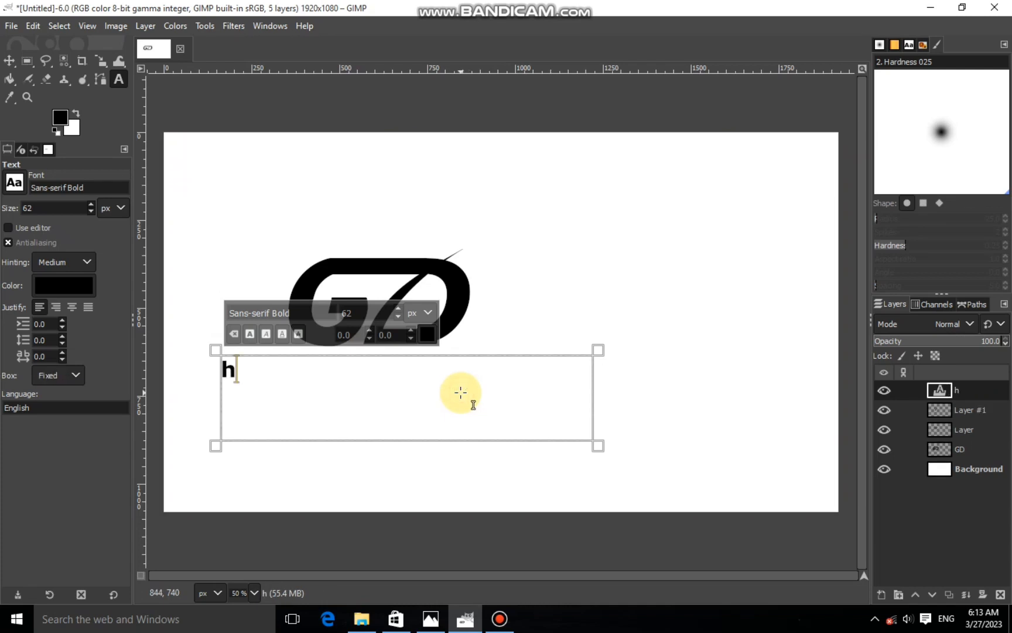
pyautogui.press('BackSpace')
pyautogui.write('Graphic Desi')
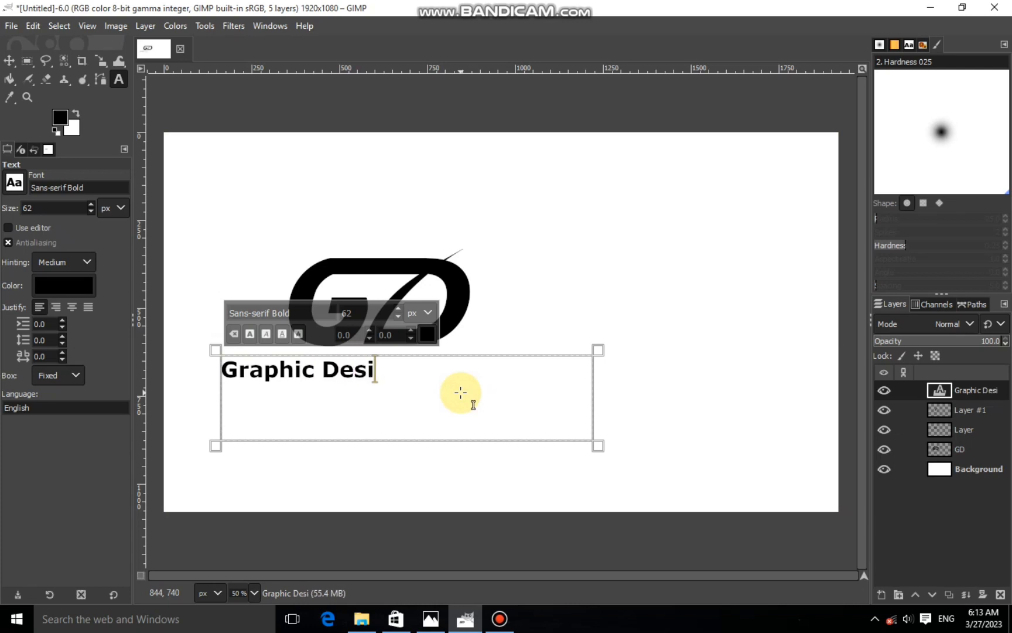
pyautogui.write('gn')
pyautogui.moveTo(443, 393); pyautogui.dragTo(228, 398)
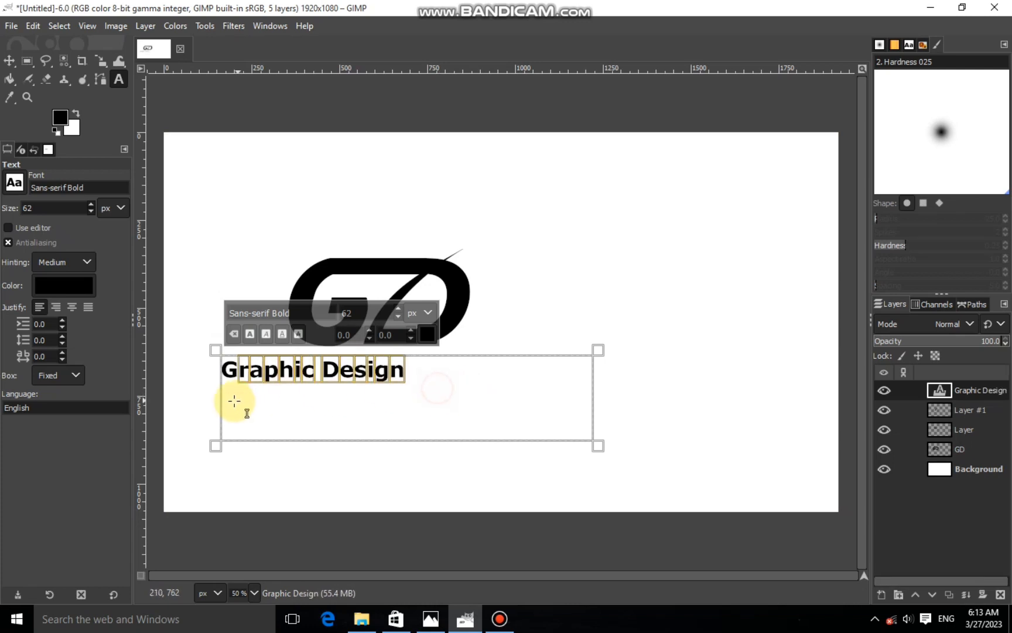
pyautogui.click(398, 309)
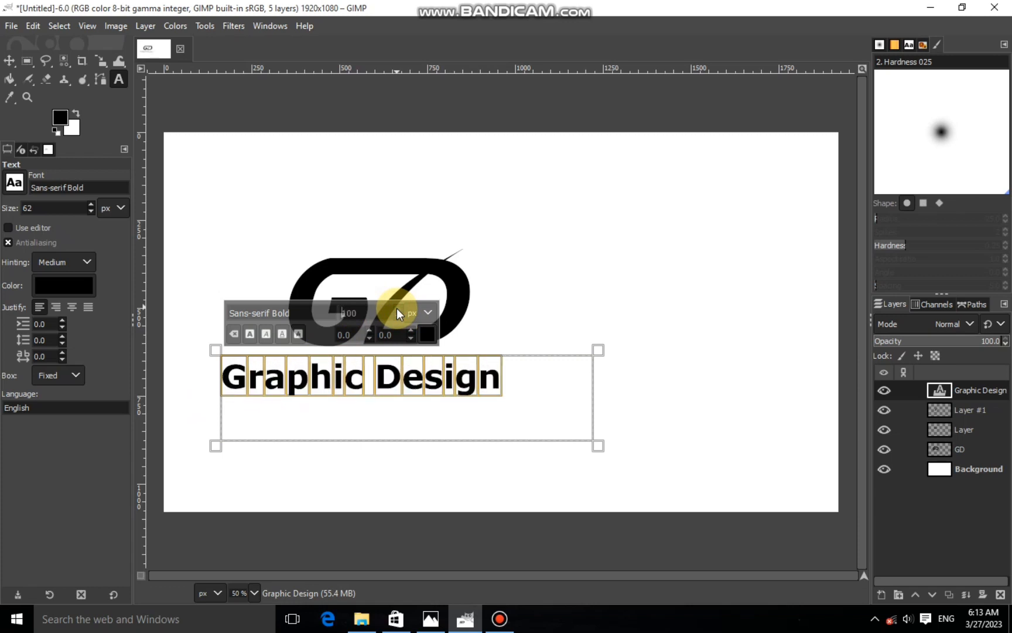
# - Recolor only the word "Design" in the tagline to green
pyautogui.moveTo(554, 407); pyautogui.dragTo(407, 412)
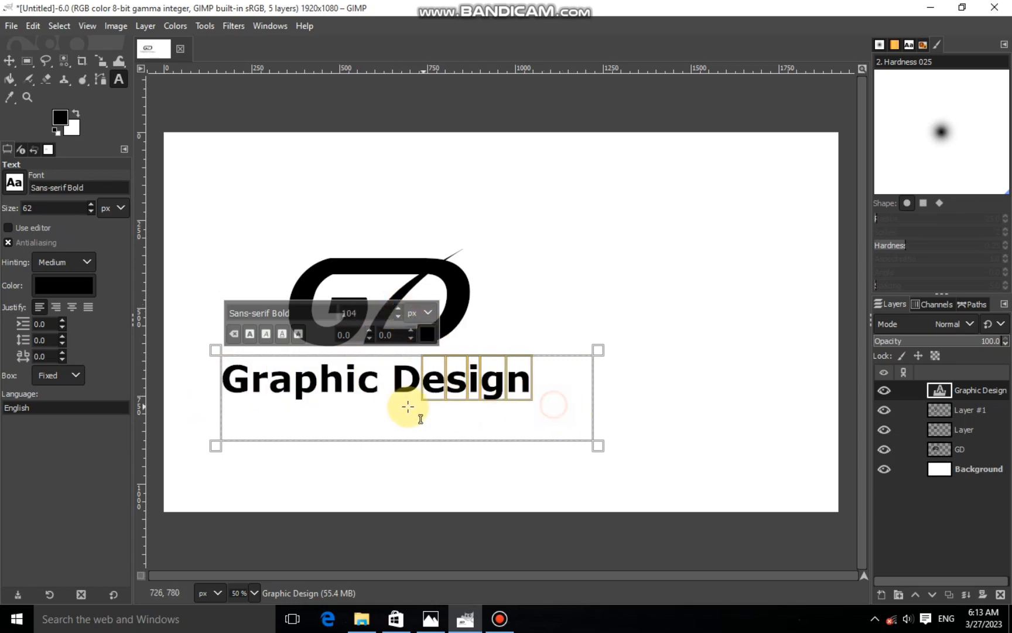
pyautogui.click(426, 332)
pyautogui.click(415, 340)
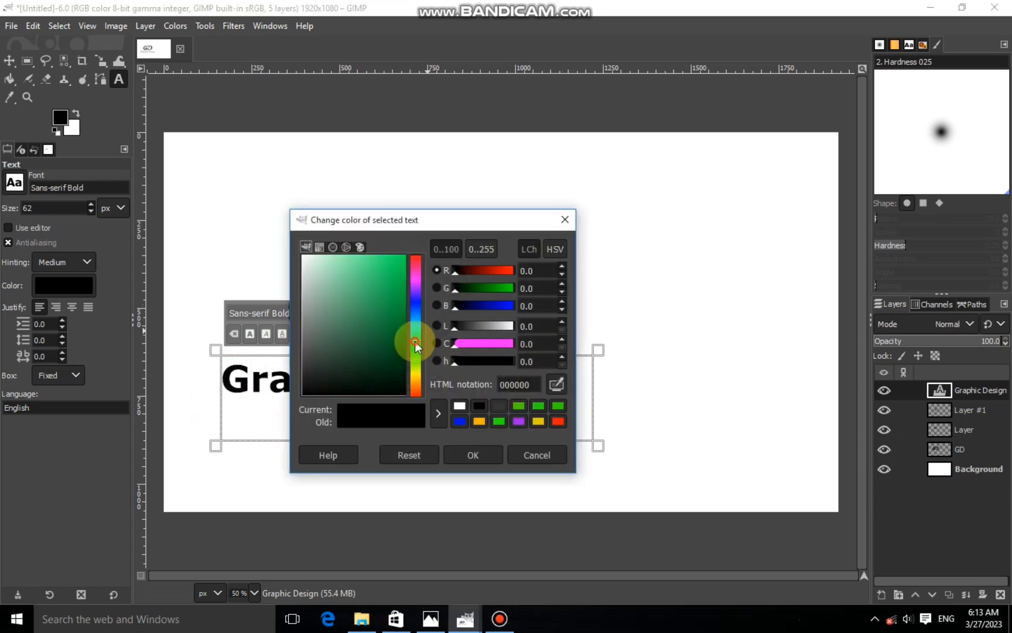
pyautogui.click(403, 282)
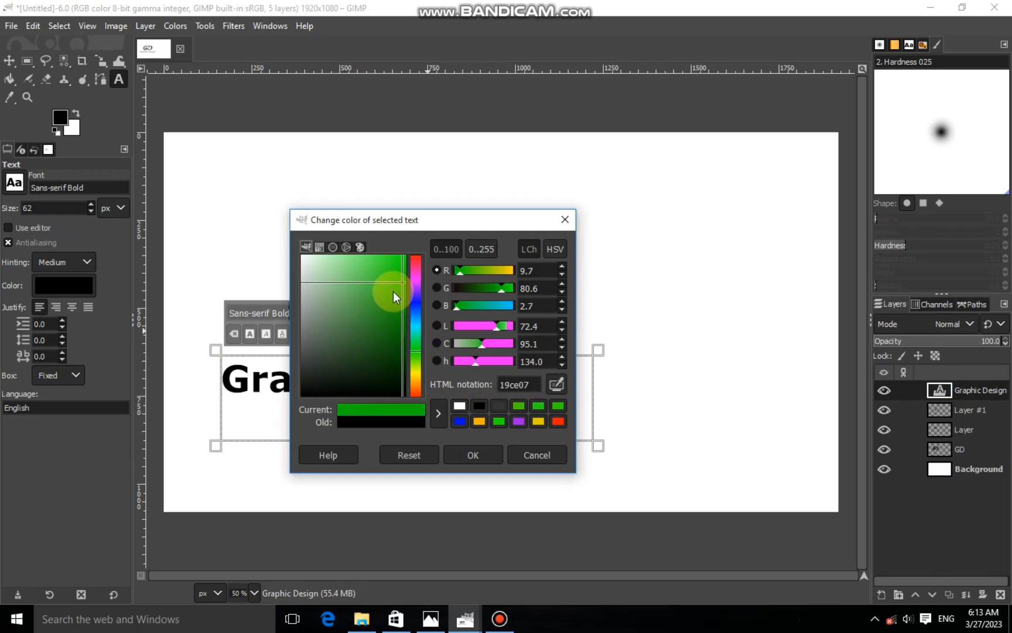
pyautogui.click(474, 456)
pyautogui.rightClick(475, 425)
pyautogui.click(468, 425)
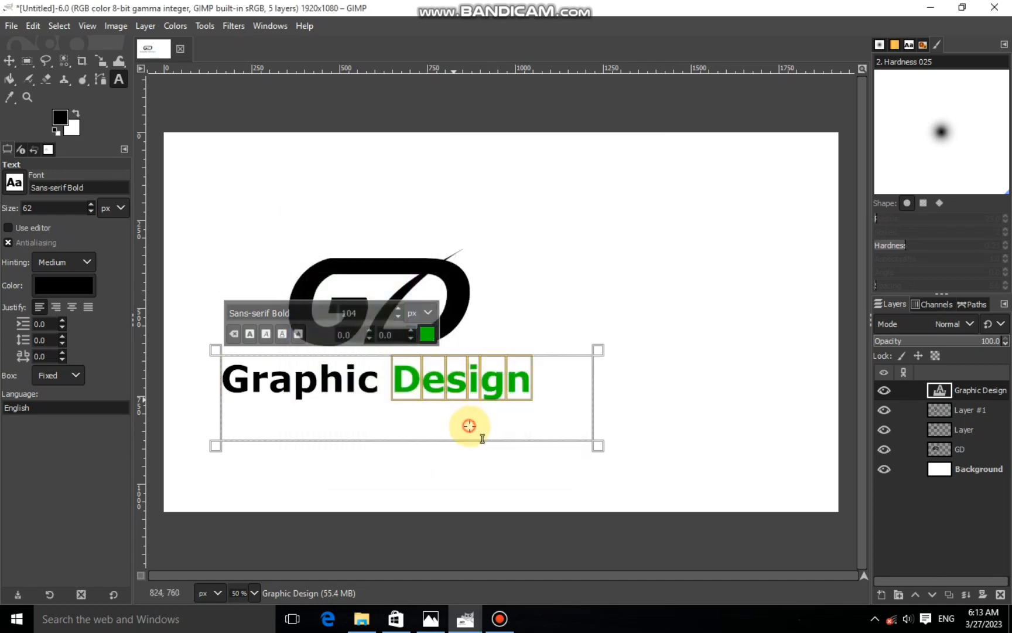
# - Select the curved stroke on Layer #1 with Fuzzy Select, fill it with the tagline's green and clear the selection
pyautogui.click(10, 59)
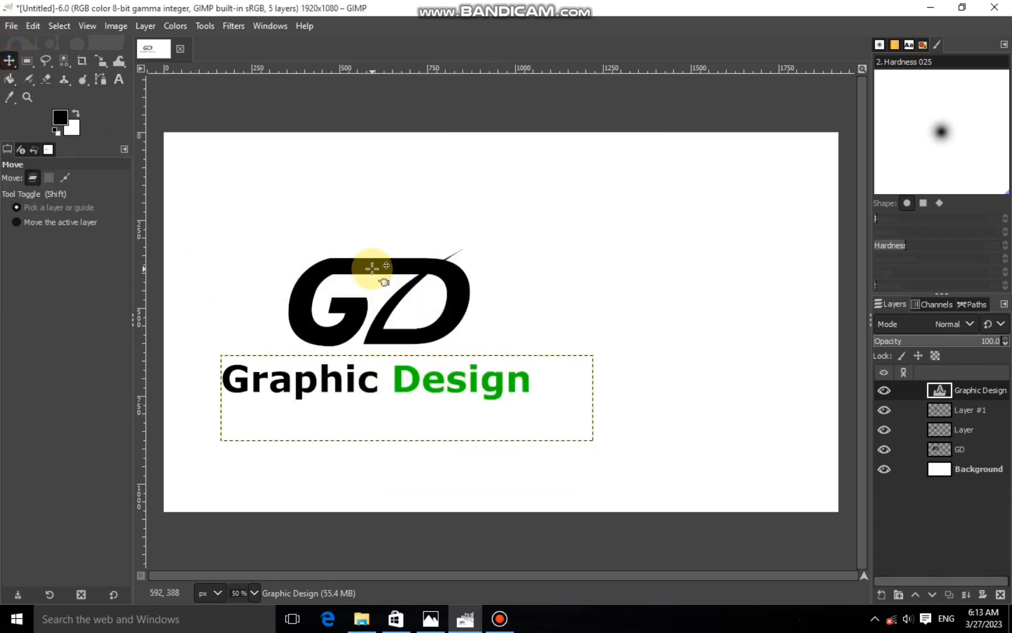
pyautogui.click(938, 409)
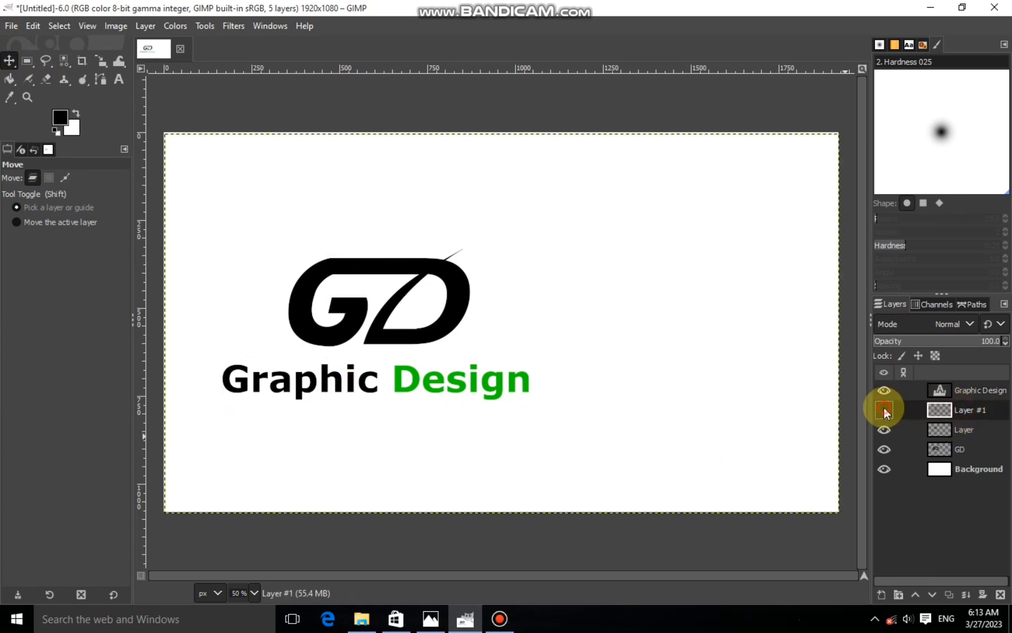
pyautogui.click(65, 62)
pyautogui.rightClick(392, 305)
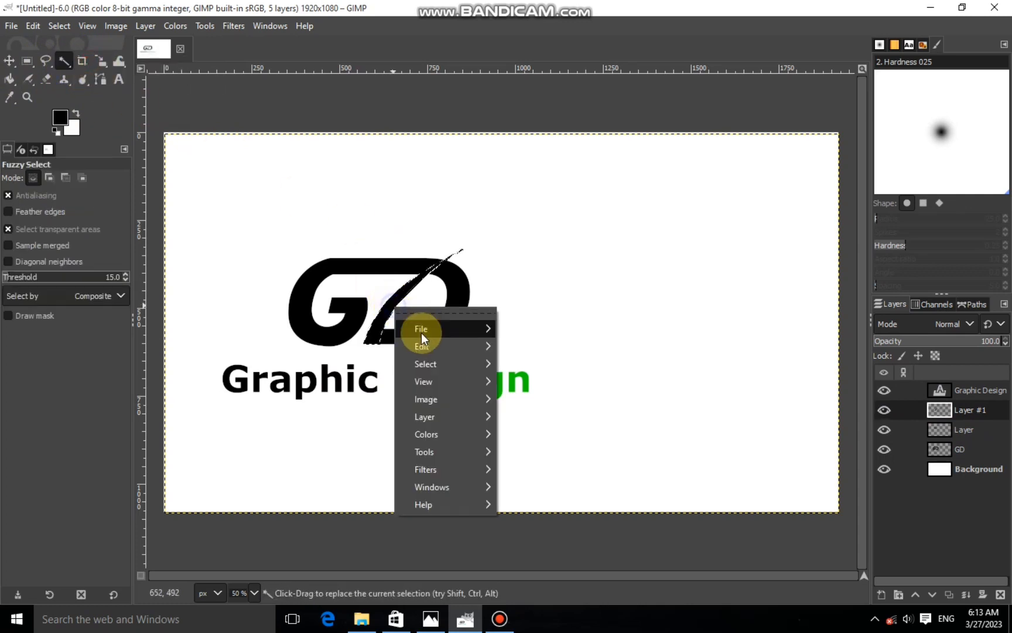
pyautogui.click(61, 118)
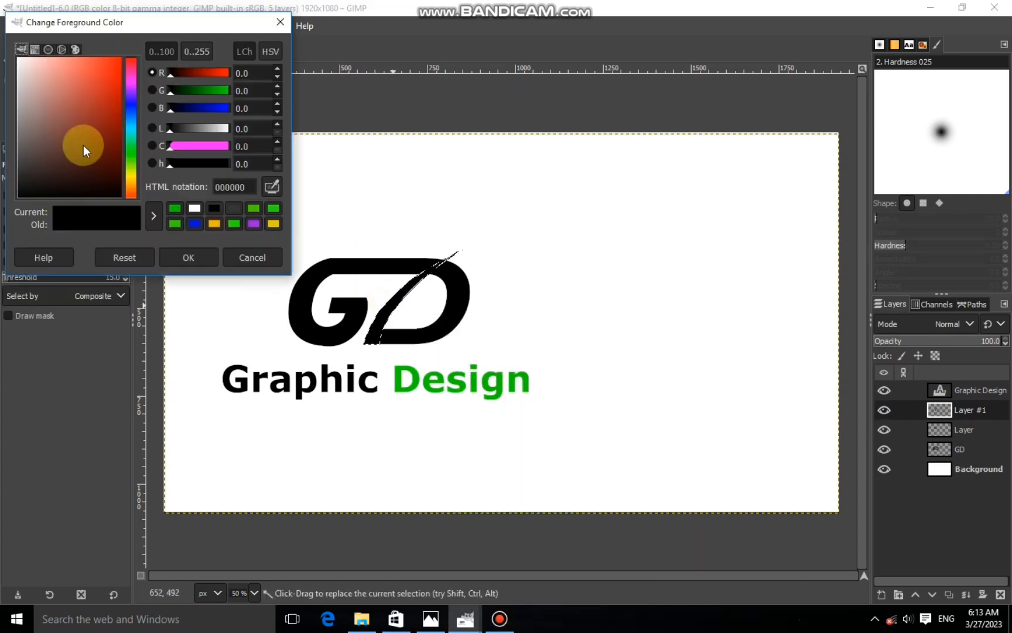
pyautogui.click(174, 209)
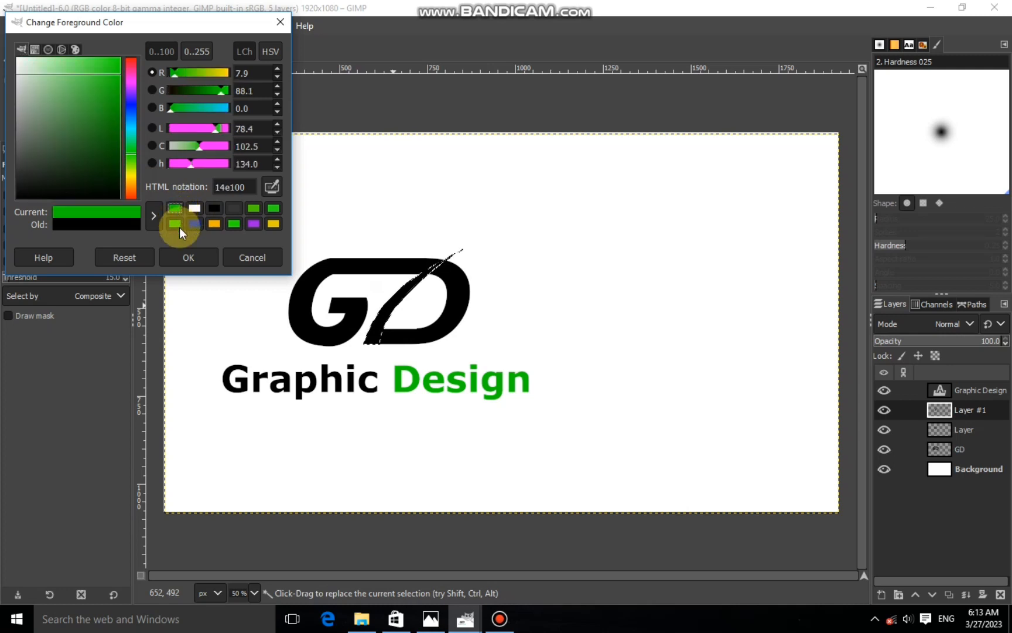
pyautogui.click(204, 262)
pyautogui.rightClick(385, 303)
pyautogui.moveTo(435, 348)
pyautogui.click(534, 417)
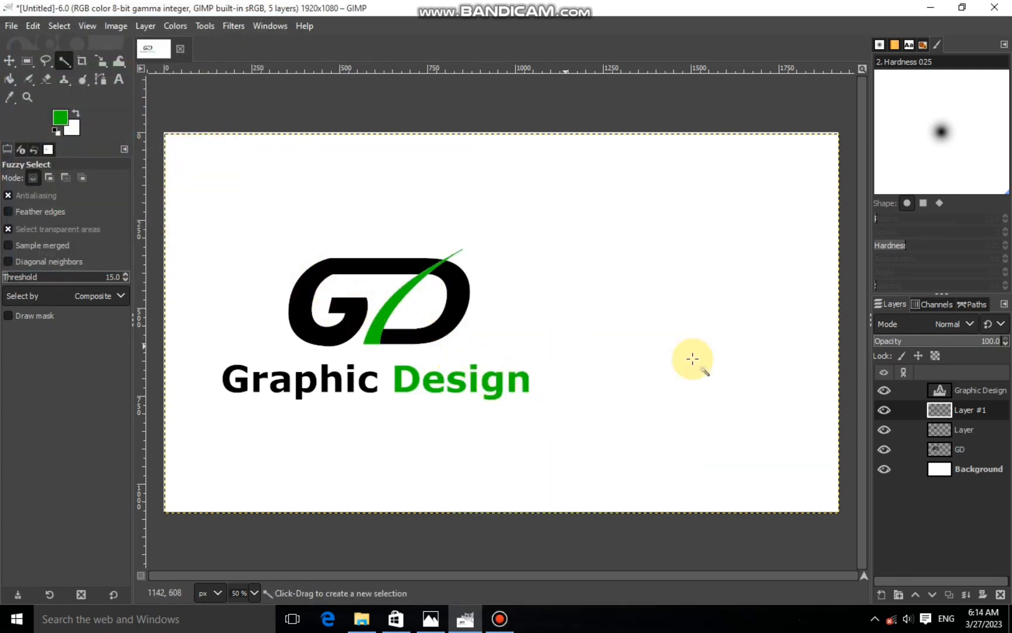
# - Switch to Select by Color and merge the layer named "Layer" down into the GD layer
pyautogui.click(956, 452)
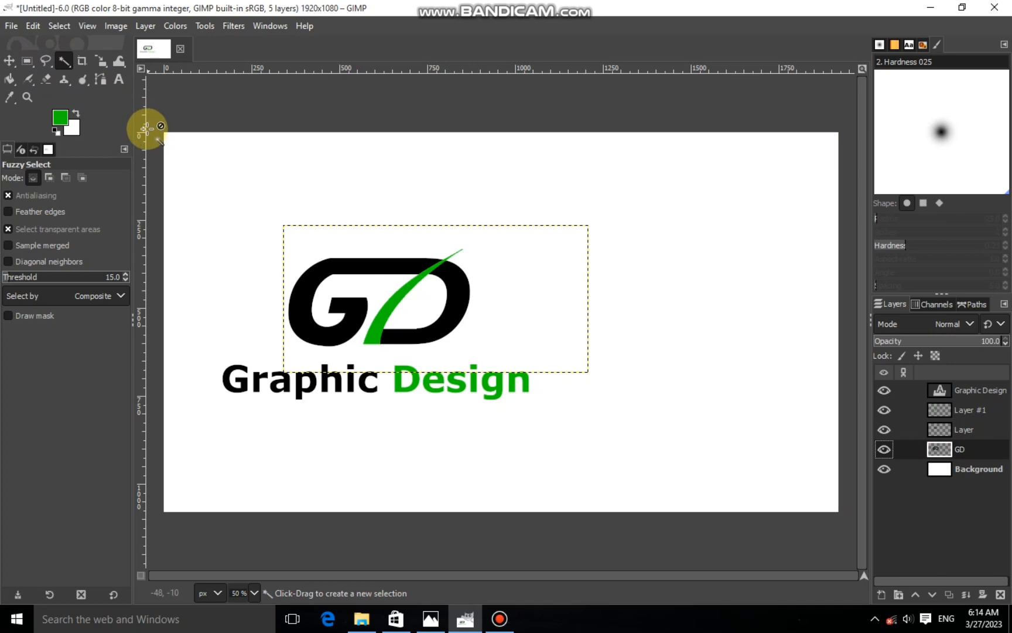
pyautogui.click(95, 78)
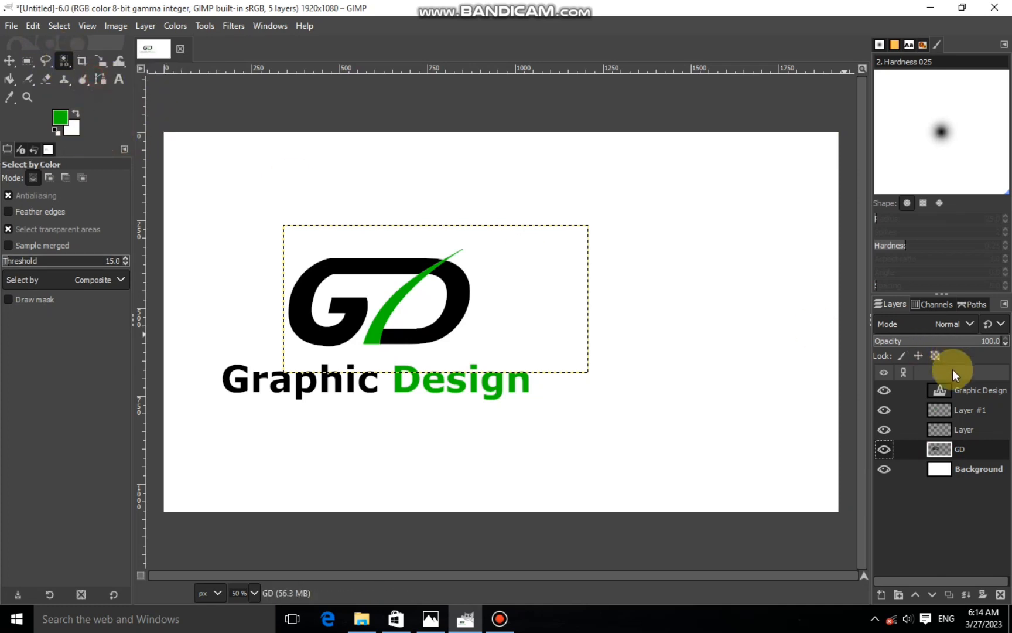
pyautogui.click(938, 429)
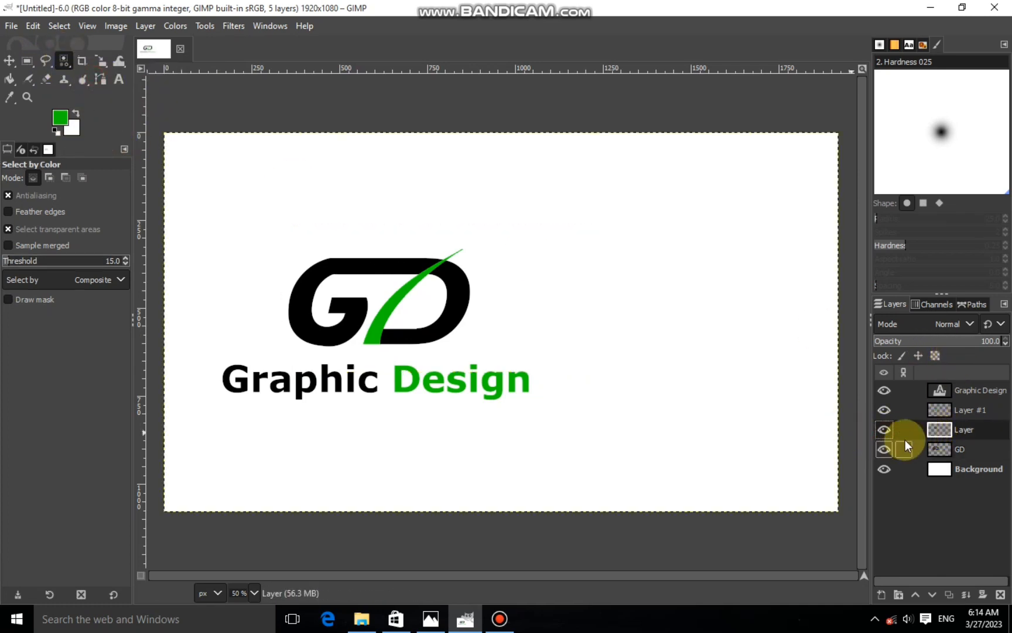
pyautogui.rightClick(938, 429)
pyautogui.click(847, 183)
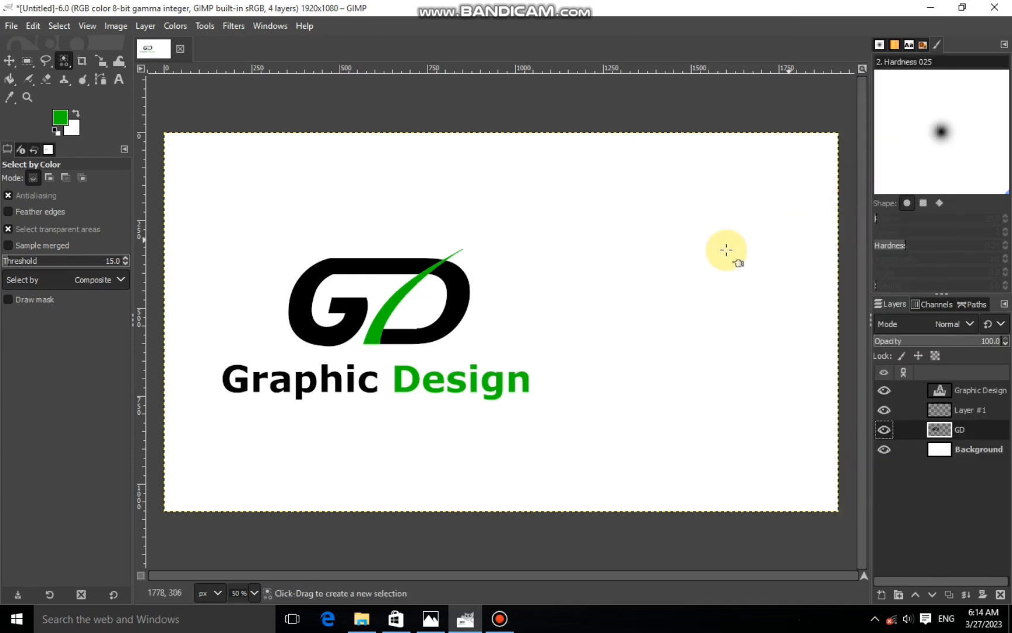
# - Select the black letter shapes on the GD layer, fill them with dark gray 4a4a4a and clear the selection
pyautogui.click(303, 310)
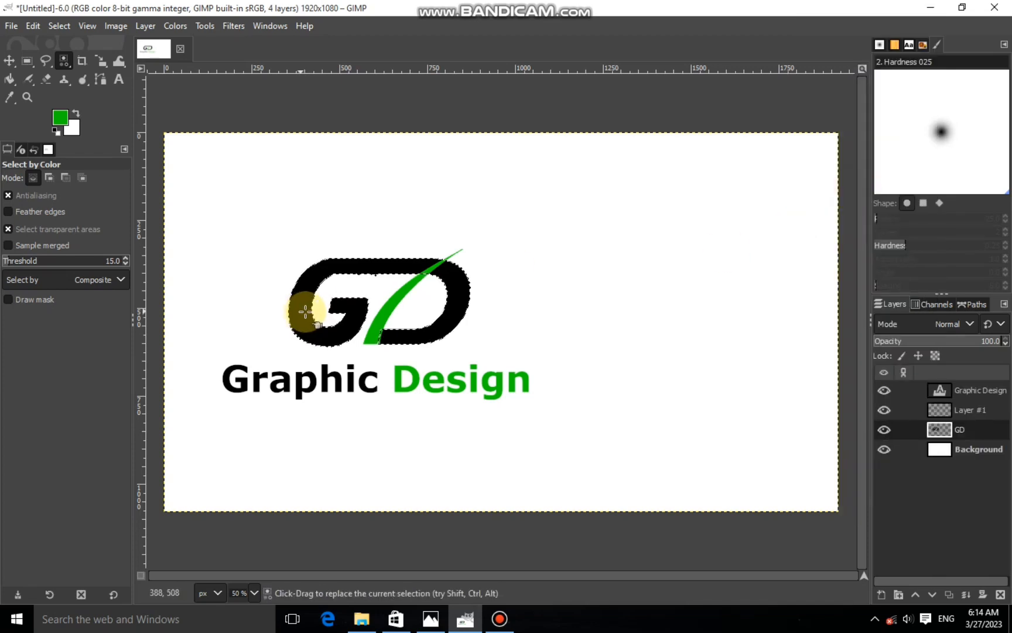
pyautogui.click(59, 119)
pyautogui.moveTo(132, 181); pyautogui.dragTo(13, 163)
pyautogui.click(175, 246)
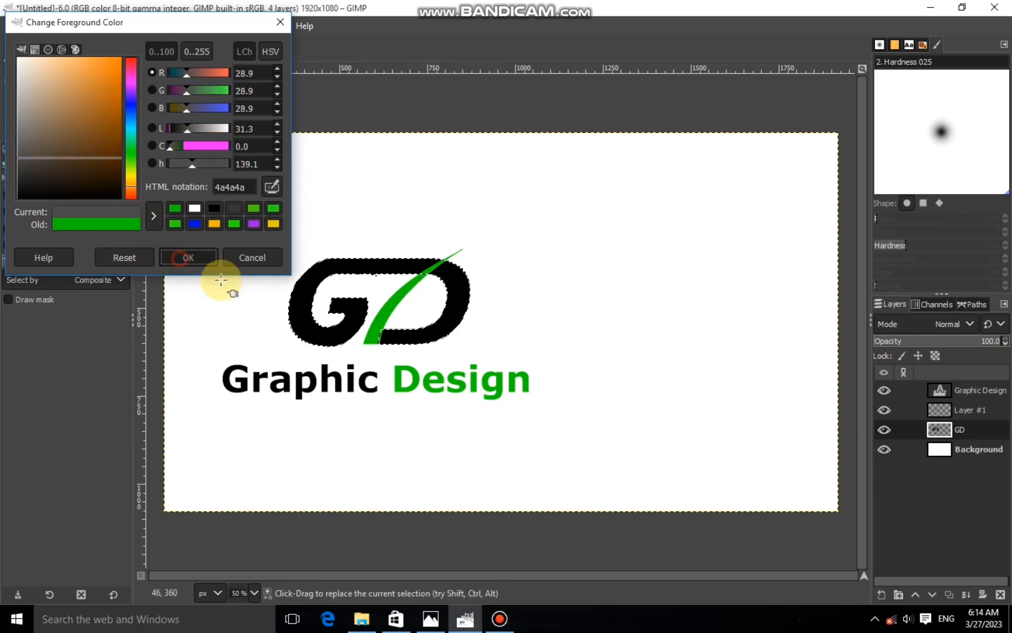
pyautogui.rightClick(291, 303)
pyautogui.click(322, 341)
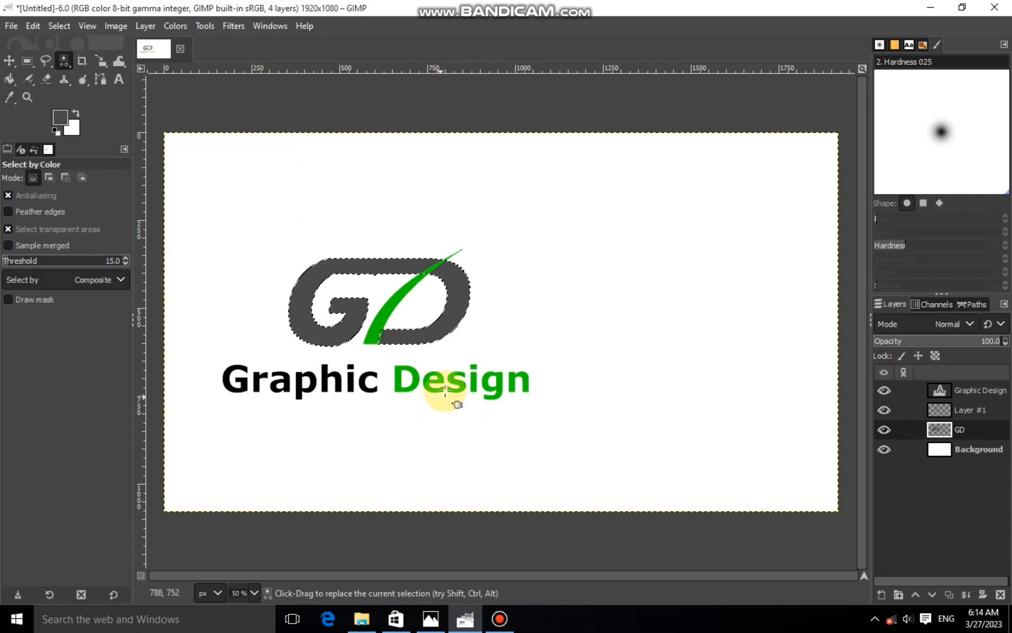
pyautogui.click(60, 26)
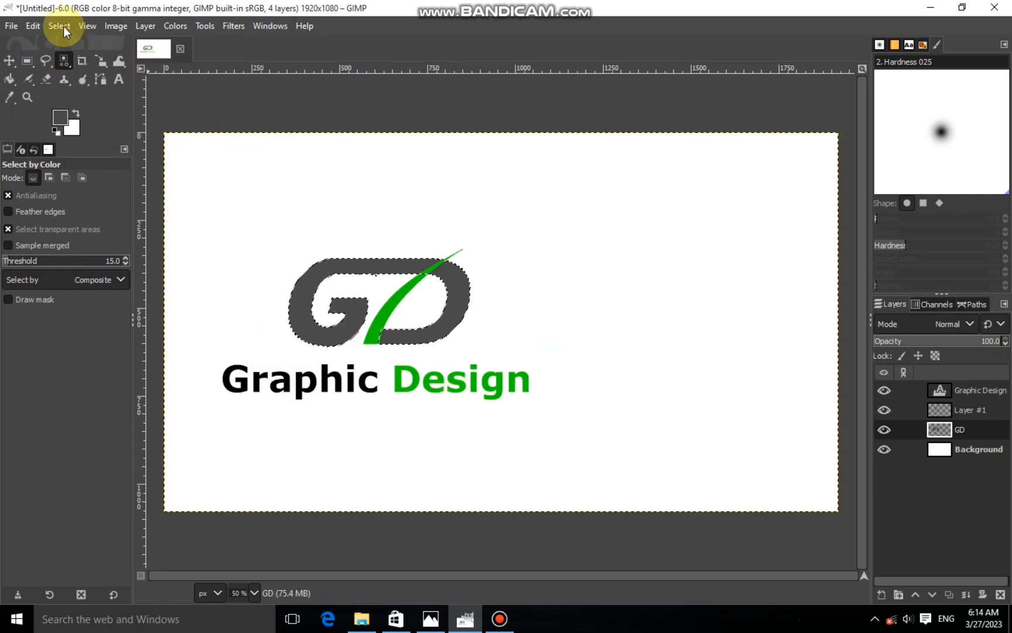
pyautogui.click(68, 61)
# - Select the black word "Graphic" on the text layer by color, fill it with the same dark gray and clear the selection
pyautogui.click(941, 411)
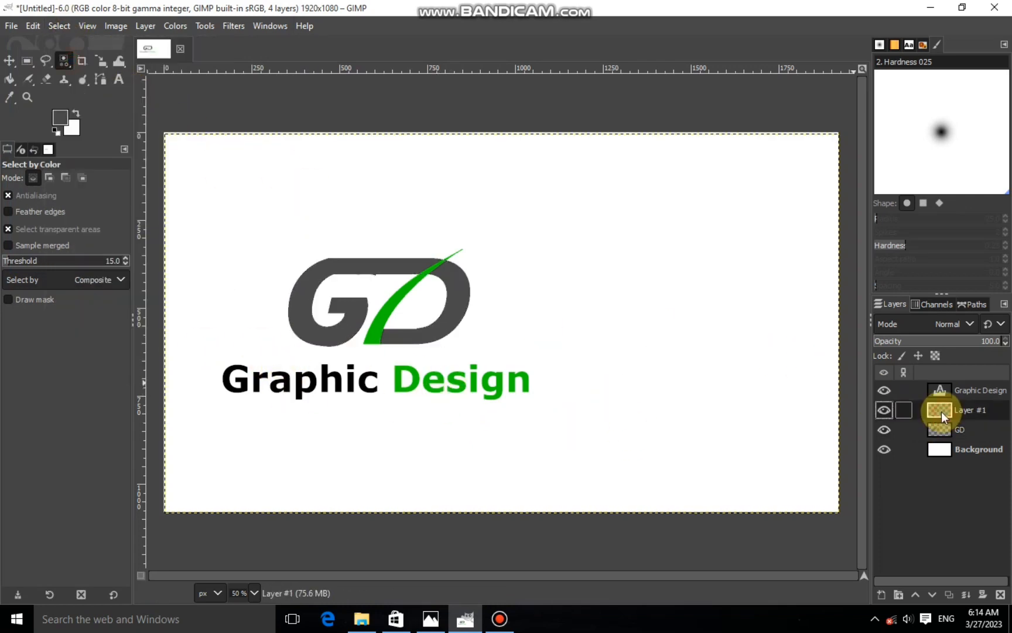
pyautogui.click(888, 406)
pyautogui.click(903, 393)
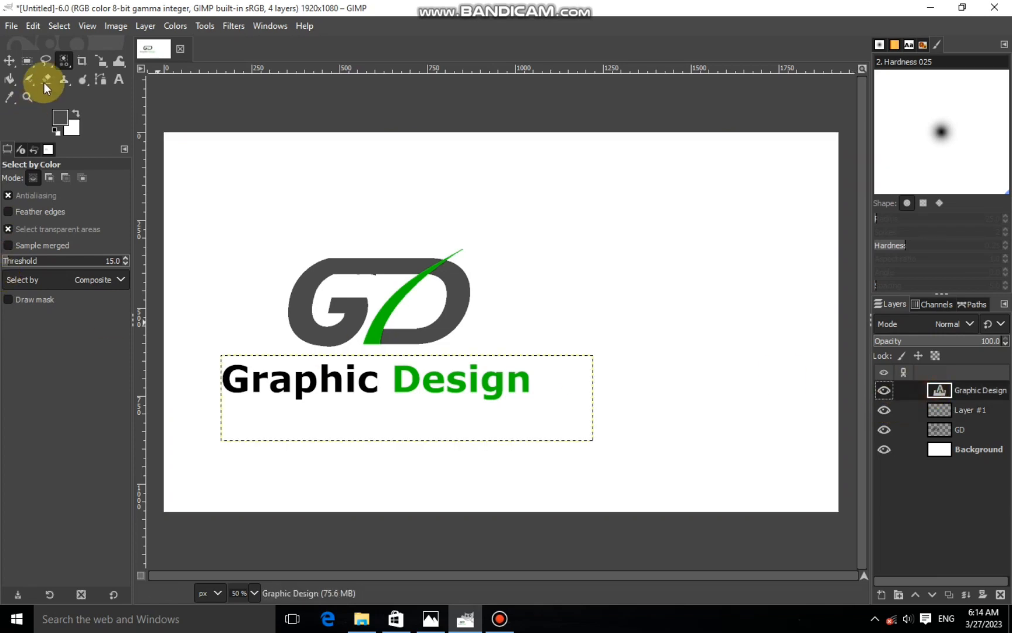
pyautogui.click(229, 381)
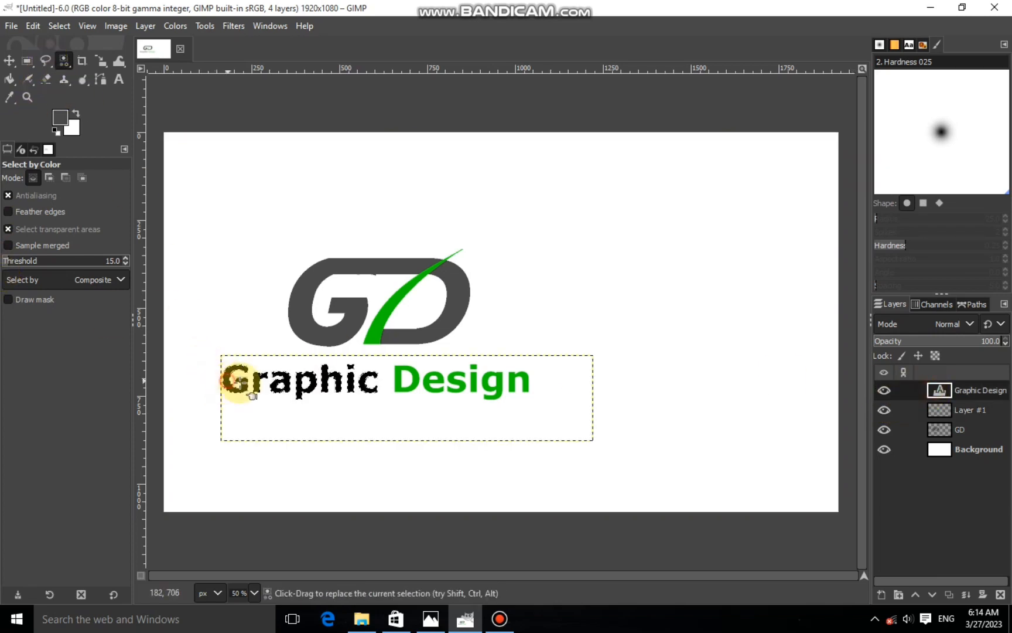
pyautogui.rightClick(277, 385)
pyautogui.moveTo(341, 420)
pyautogui.click(404, 418)
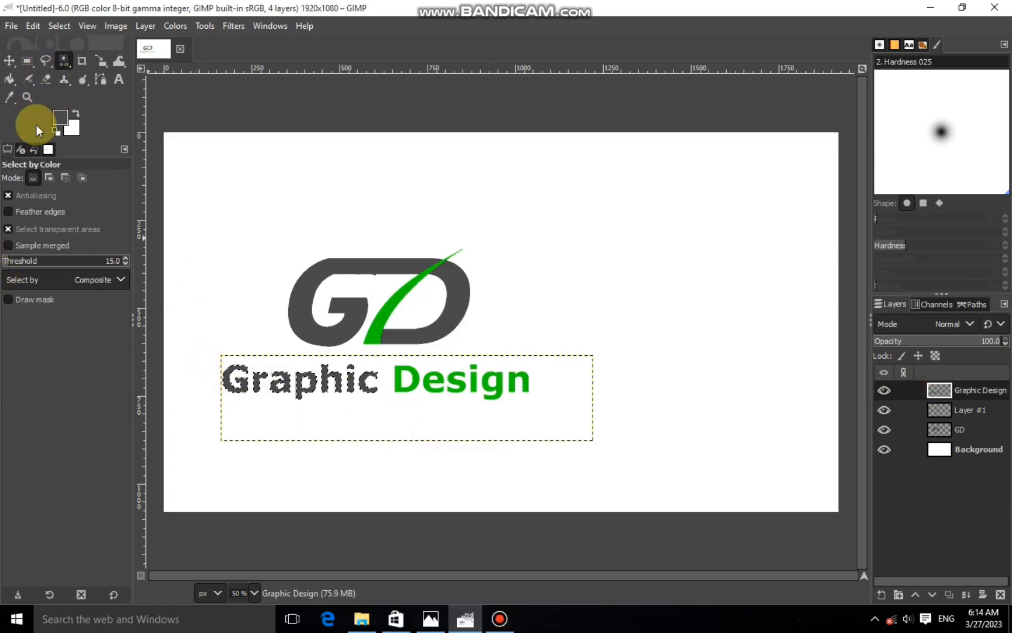
pyautogui.click(59, 26)
pyautogui.click(78, 63)
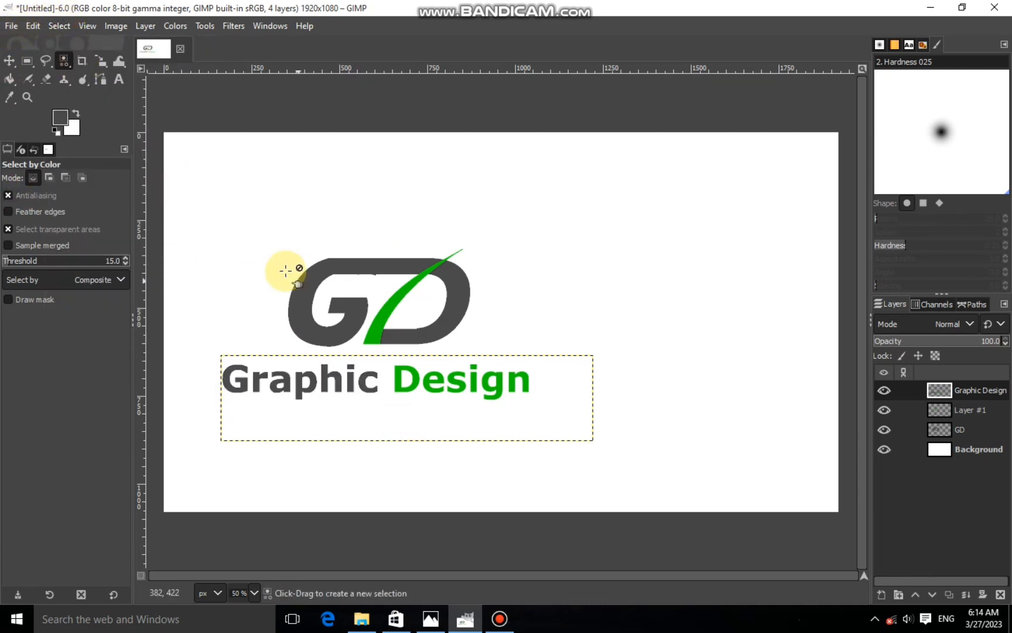
# - Select a 114 × 32 px rectangle on the GD layer over the uneven lower edge of the bar joining the letters
pyautogui.click(31, 62)
pyautogui.click(966, 445)
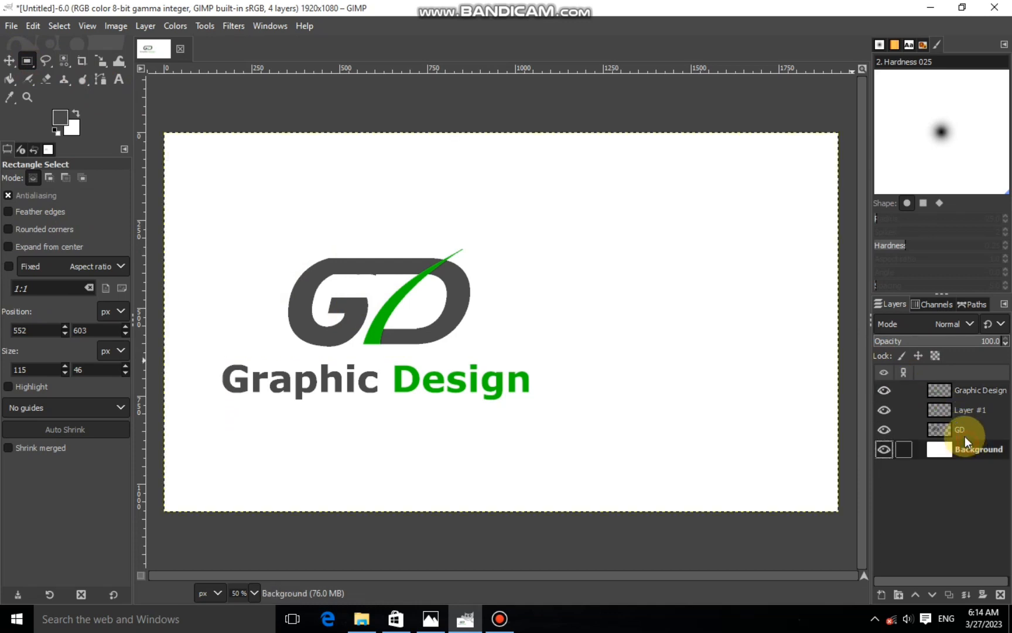
pyautogui.click(965, 433)
pyautogui.scroll(3, 378, 286)
pyautogui.moveTo(312, 261); pyautogui.dragTo(433, 293)
pyautogui.click(379, 266)
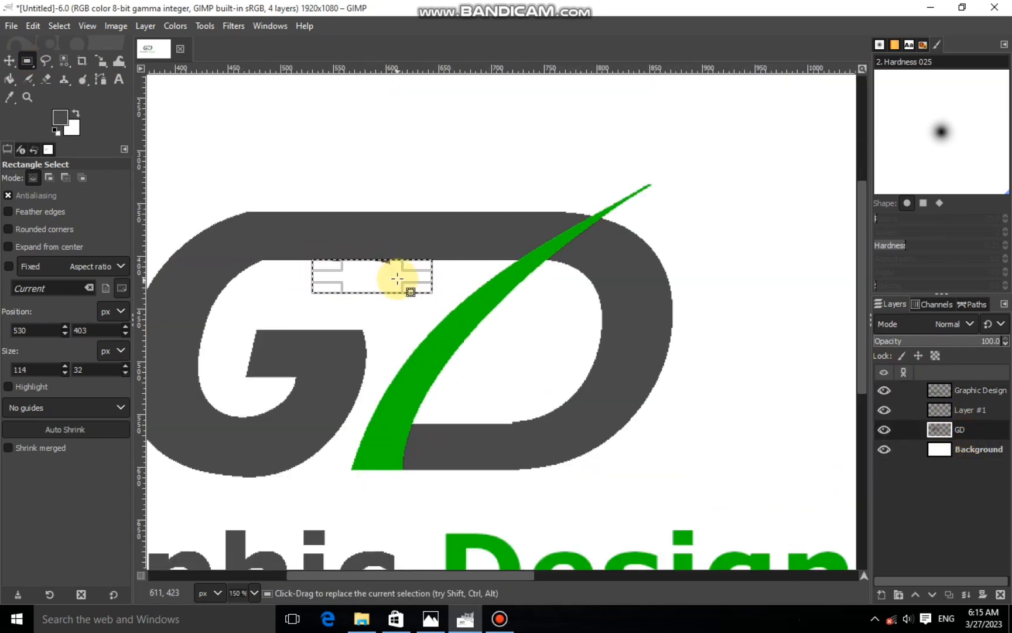
# - Try cutting the selected strip along the connecting bar's lower edge, clear the selection and undo the cut
pyautogui.hotkey('ctrl', 'x')
pyautogui.hotkey('ctrl', 'shift', 'a')
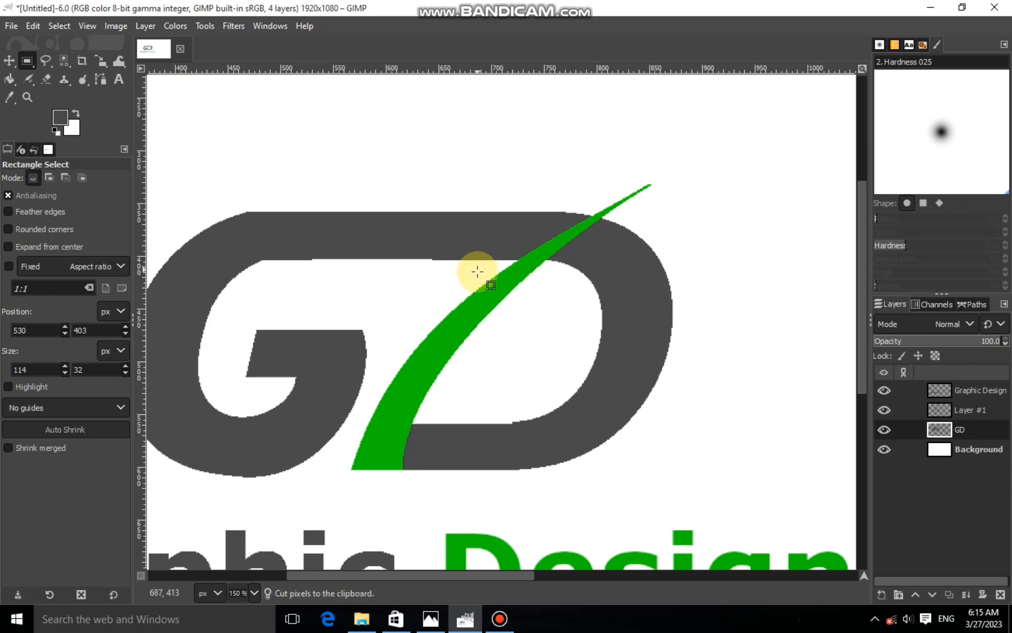
pyautogui.hotkey('ctrl', 'z')
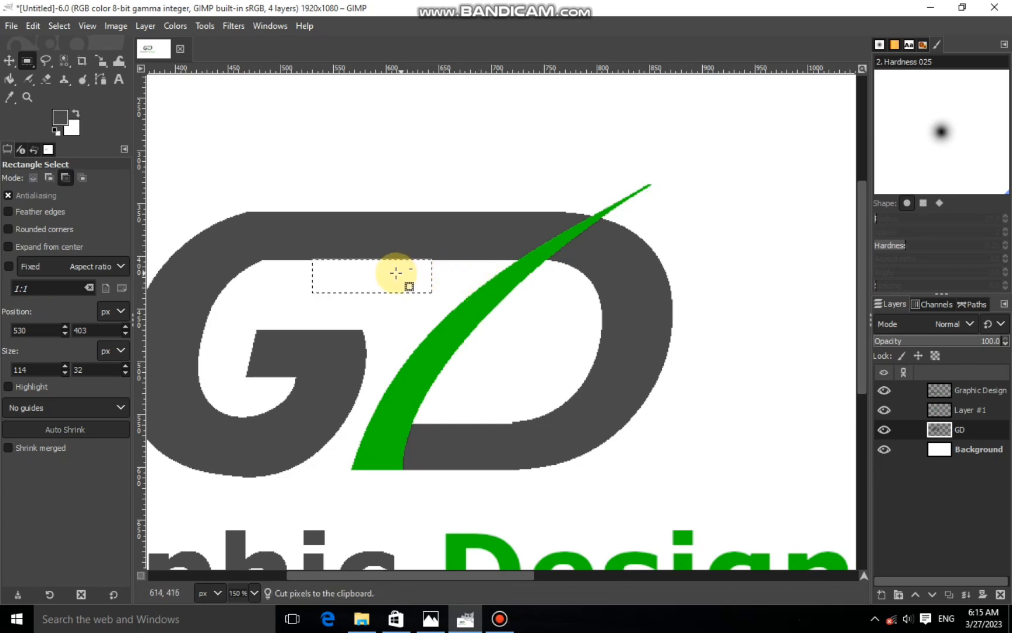
# - Reduce the selection beneath the connecting bar to 114 × 31 px, cut its pixels from the GD layer and clear the selection
pyautogui.click(379, 266)
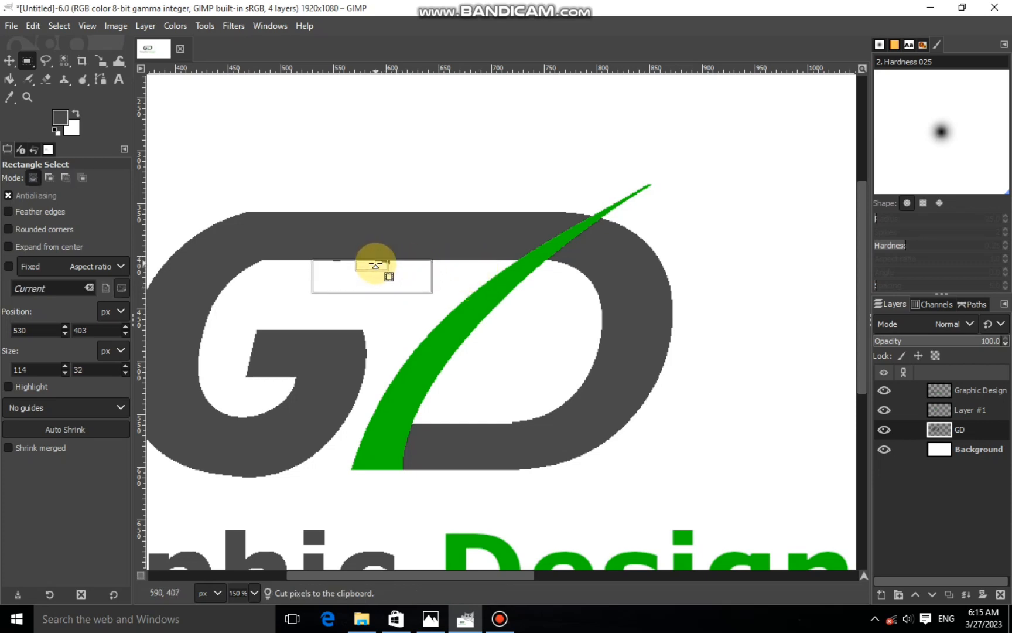
pyautogui.scroll(4, 376, 265)
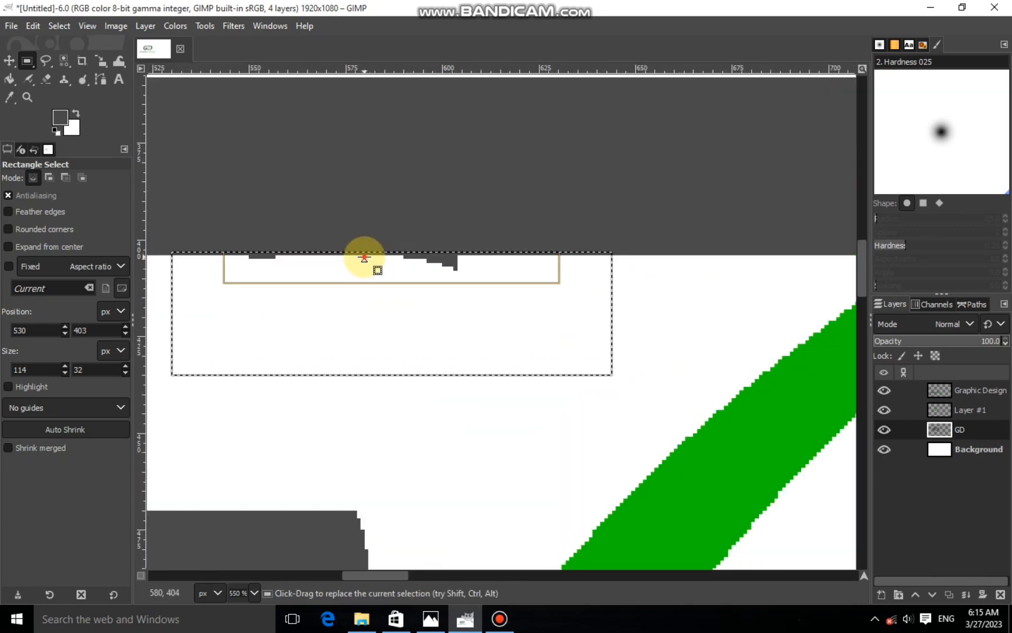
pyautogui.moveTo(364, 258); pyautogui.dragTo(362, 261)
pyautogui.hotkey('ctrl', 'x')
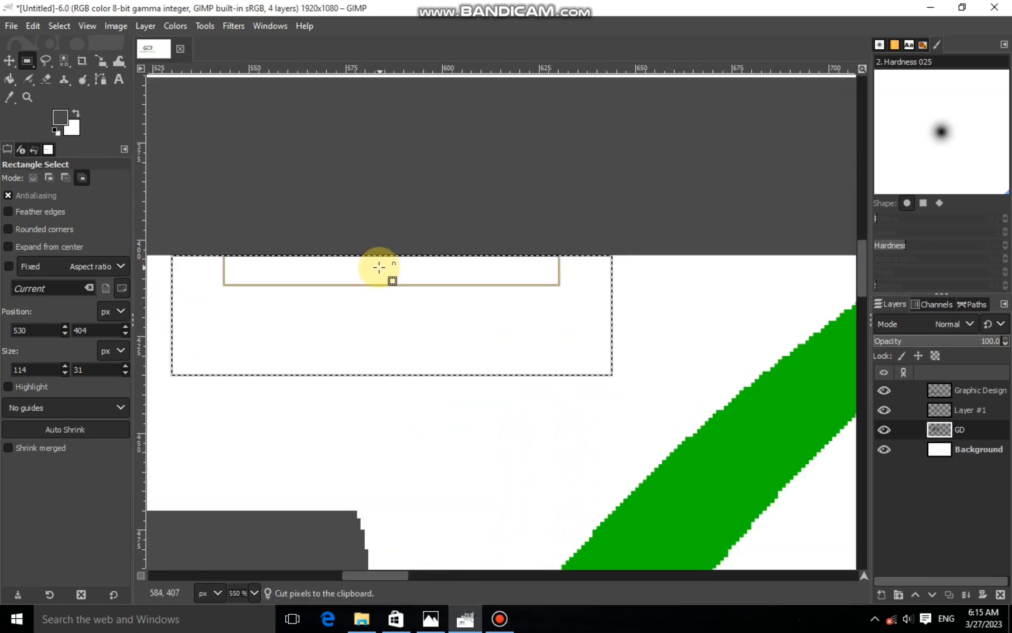
pyautogui.hotkey('ctrl', 'shift', 'a')
pyautogui.scroll(-6, 397, 256)
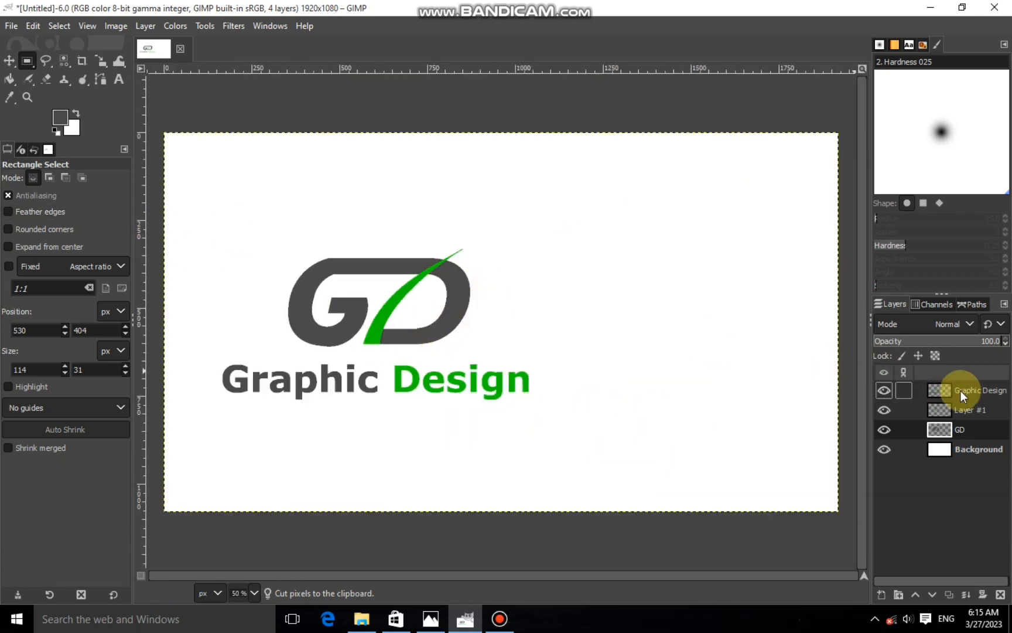
# - Merge the "Graphic Design" text layer and Layer #1 down into the GD layer
pyautogui.click(938, 387)
pyautogui.click(966, 593)
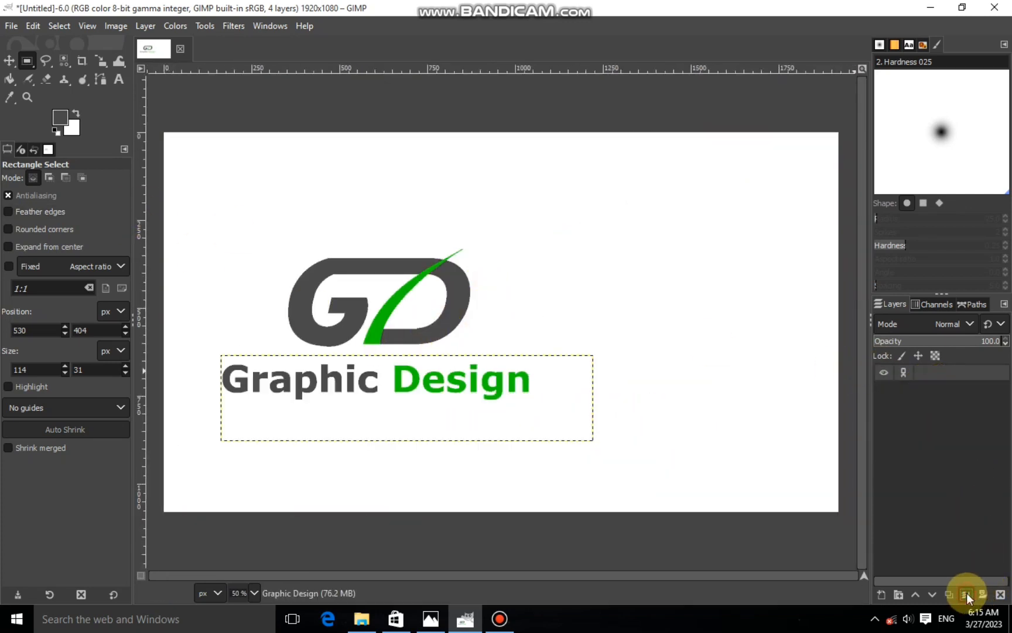
pyautogui.click(966, 594)
# - Move the merged GD logo to the centre of the canvas with the Scale tool, keeping it about 1921 × 1083 px
pyautogui.click(94, 63)
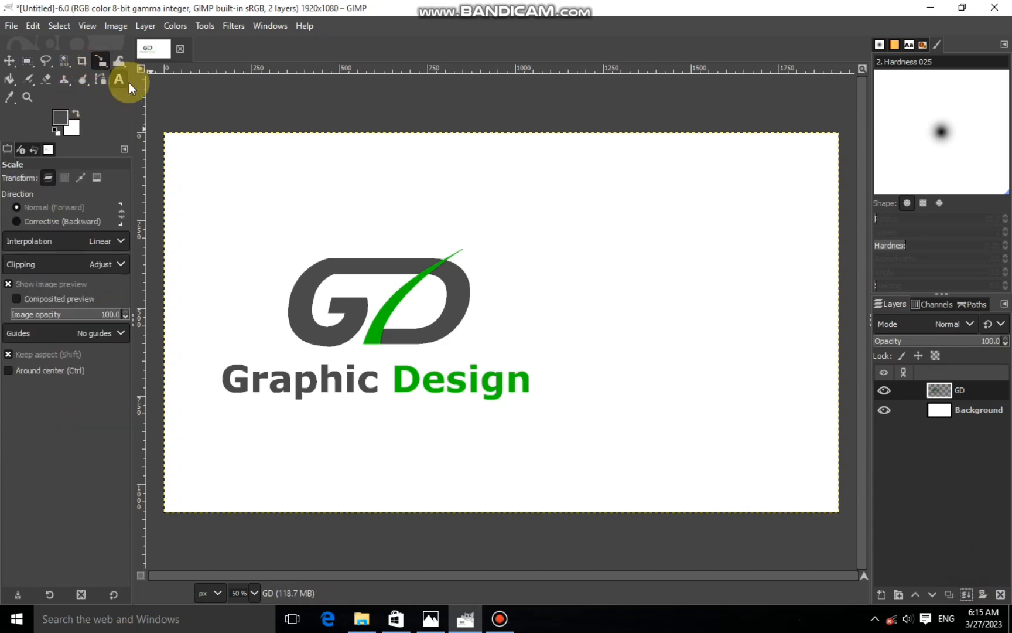
pyautogui.click(368, 273)
pyautogui.moveTo(501, 321); pyautogui.dragTo(584, 321)
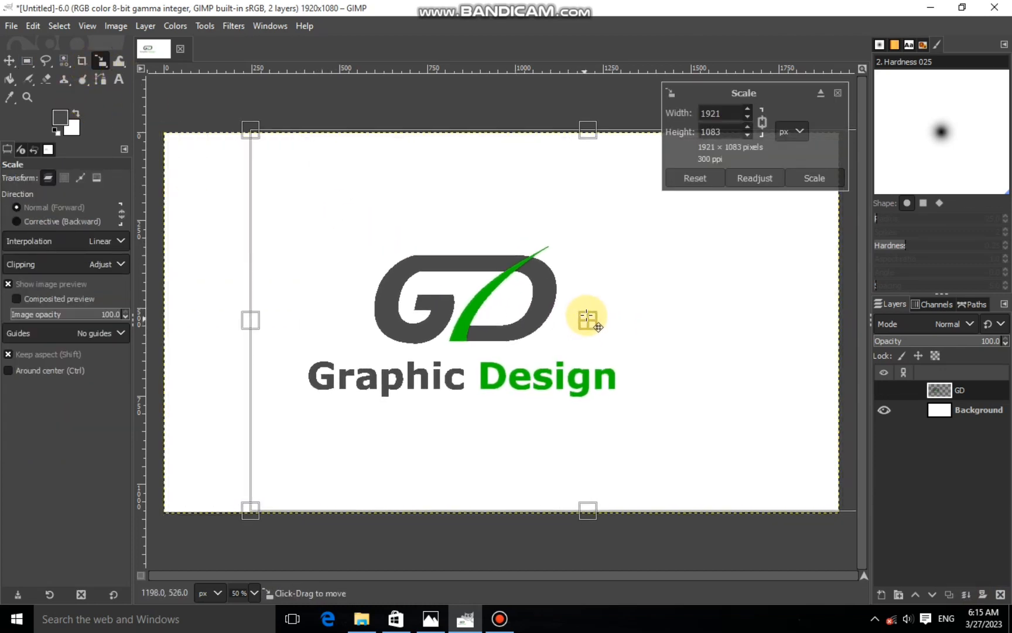
pyautogui.click(812, 178)
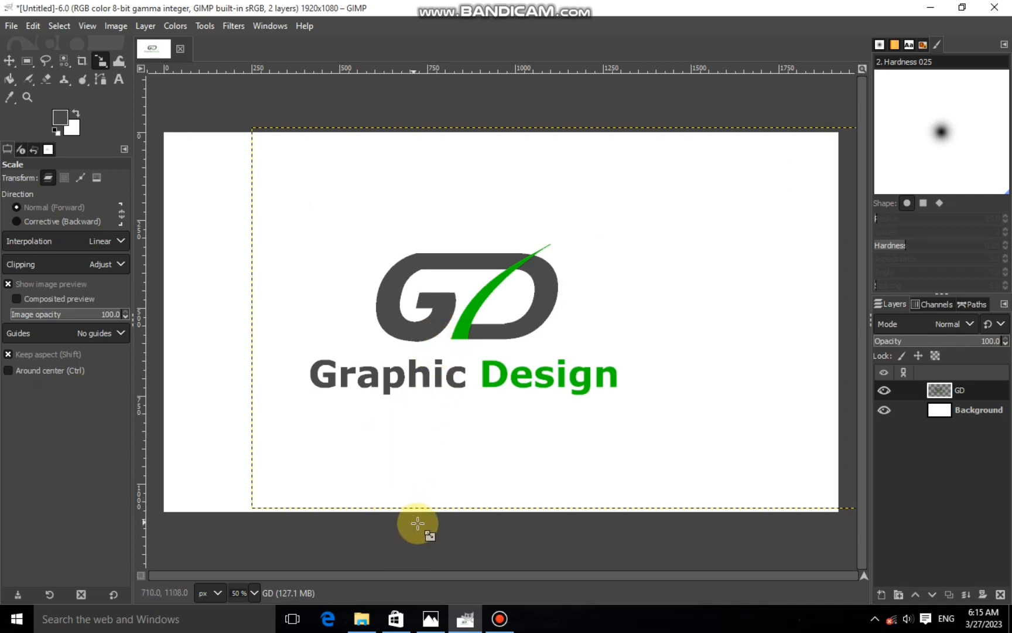
# - From the LOGO BACKGROUND folder in File Explorer, add the dark blue office image 3b2d9987feec960d6a73c0e4da5d2ef9 beneath the GD layer, scaled to cover the canvas
pyautogui.click(363, 619)
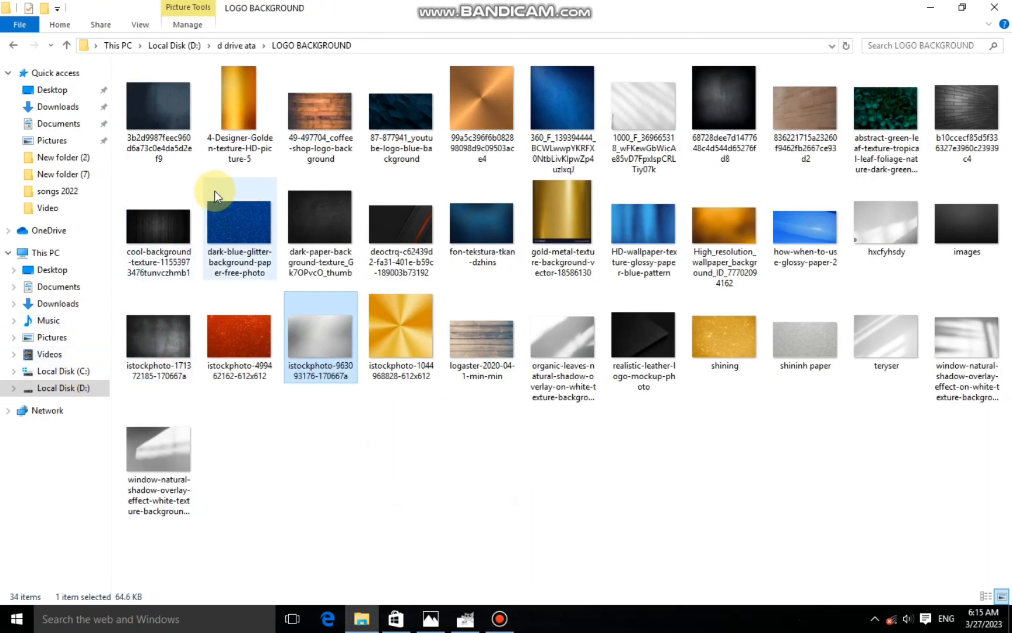
pyautogui.moveTo(159, 105); pyautogui.dragTo(453, 427)
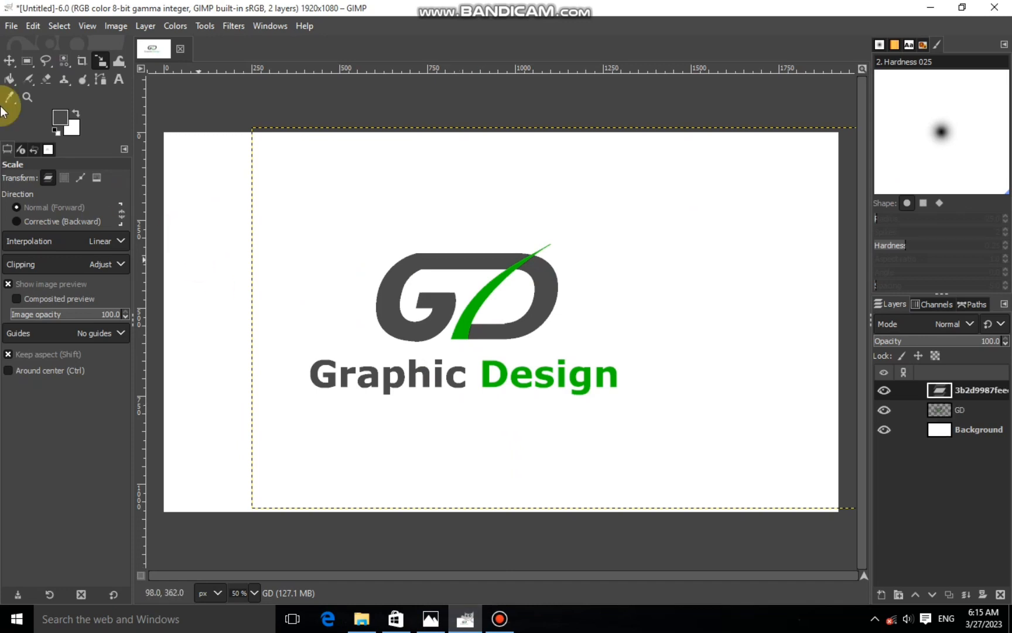
pyautogui.moveTo(401, 273); pyautogui.dragTo(751, 357)
pyautogui.click(805, 177)
pyautogui.click(962, 425)
pyautogui.moveTo(961, 410); pyautogui.dragTo(943, 390)
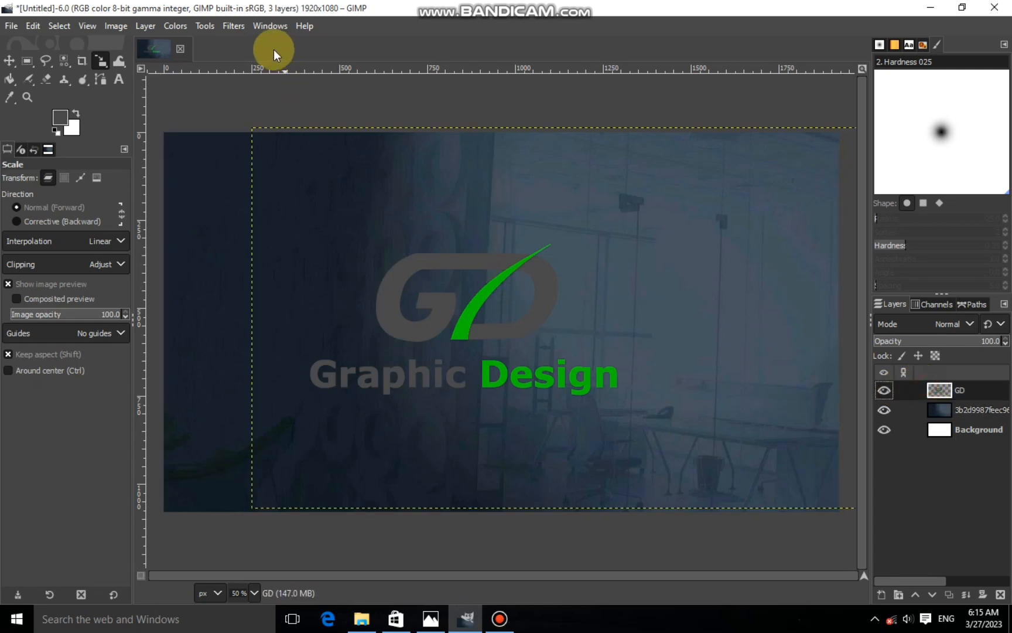
# - Apply a Drop Shadow to the GD layer with opacity 1.279 and unlinked offsets, setting X to 5.161 and reducing Y
pyautogui.click(226, 25)
pyautogui.moveTo(276, 180)
pyautogui.click(441, 298)
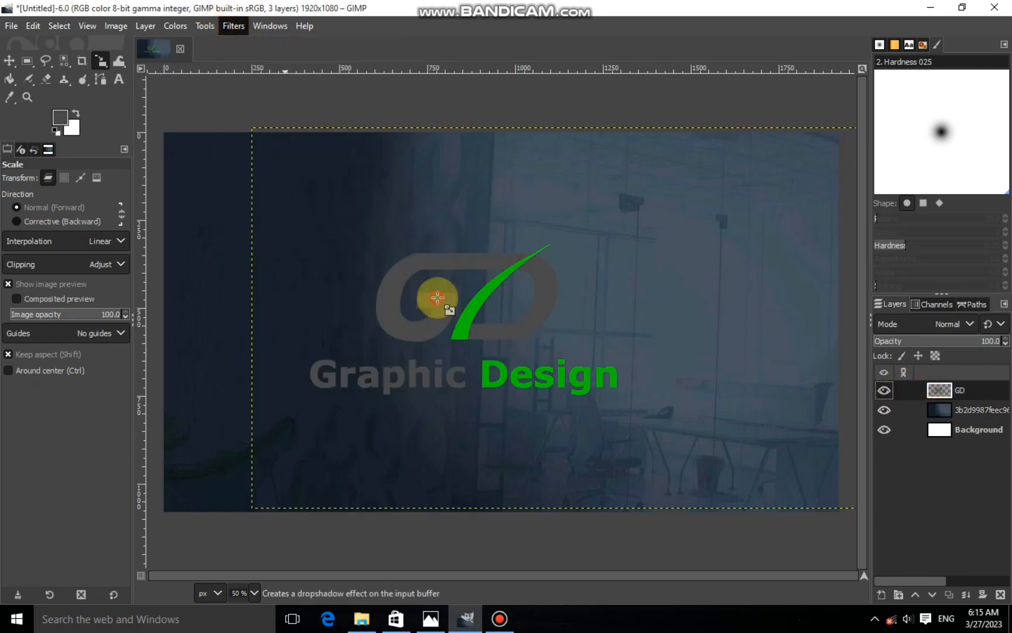
pyautogui.moveTo(179, 207); pyautogui.dragTo(210, 202)
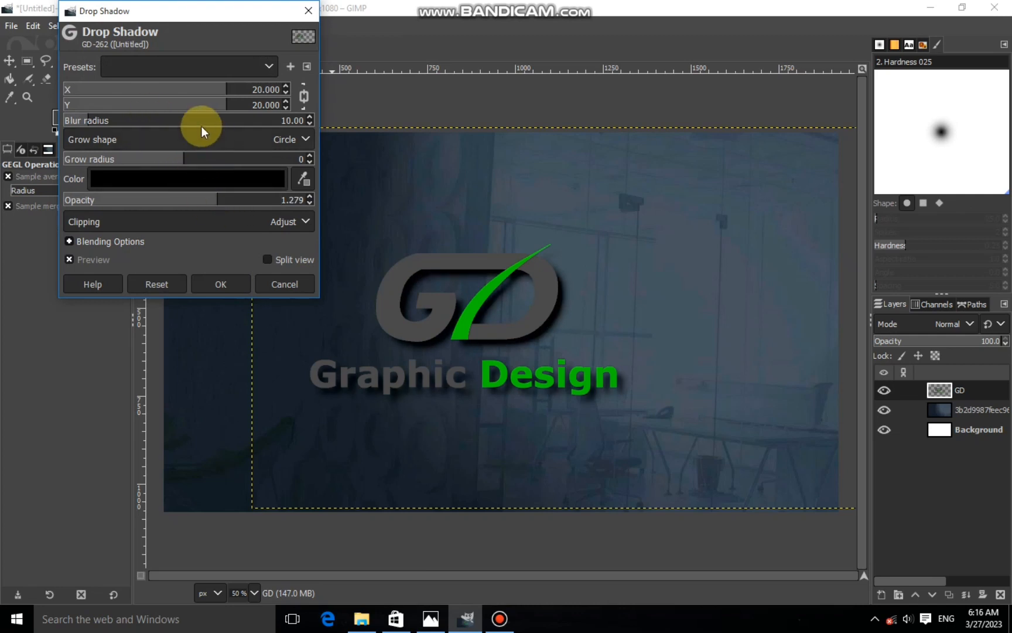
pyautogui.click(304, 96)
pyautogui.moveTo(230, 91); pyautogui.dragTo(214, 107)
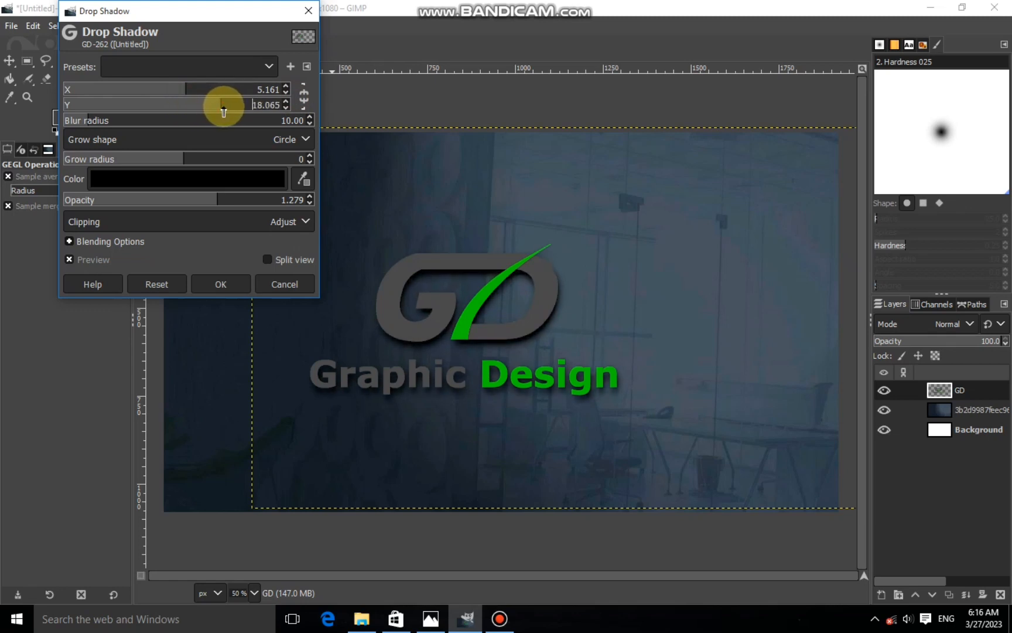
pyautogui.click(221, 284)
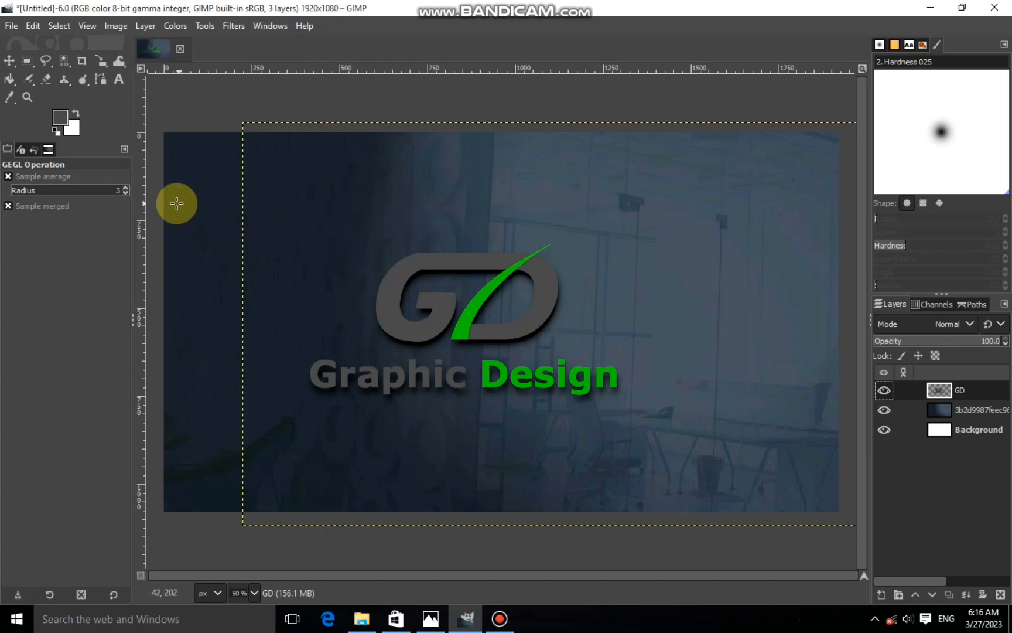
# - Darken the GD layer with a negative Exposure adjustment
pyautogui.click(178, 27)
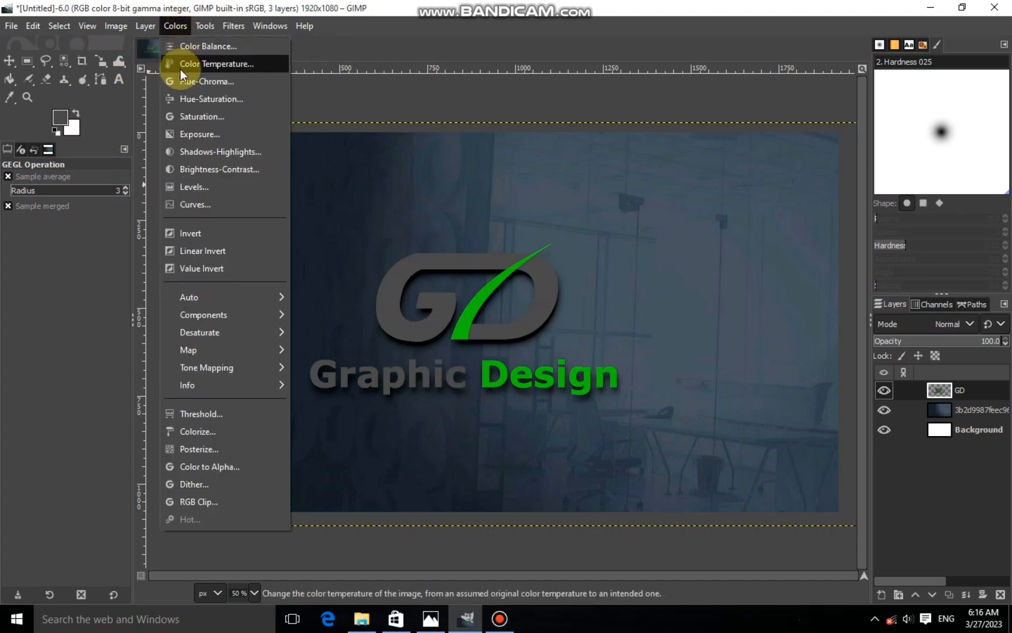
pyautogui.click(187, 134)
pyautogui.moveTo(193, 107); pyautogui.dragTo(168, 112)
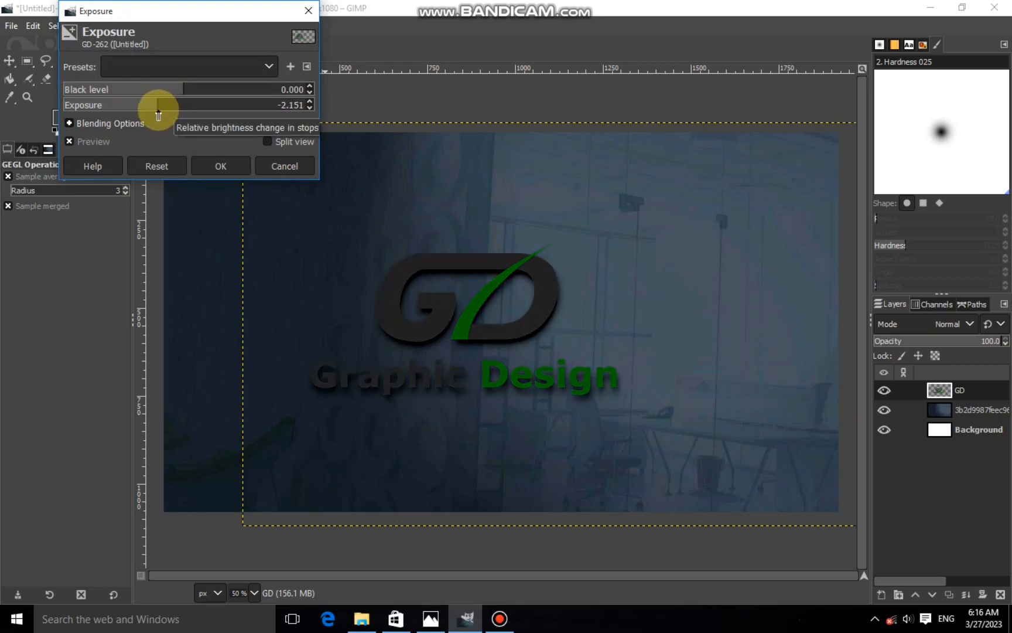
pyautogui.click(214, 169)
# - Add the window-natural-shadow-overlay image from the LOGO BACKGROUND folder as a top layer, enlarged and positioned to cover the whole logo
pyautogui.click(362, 618)
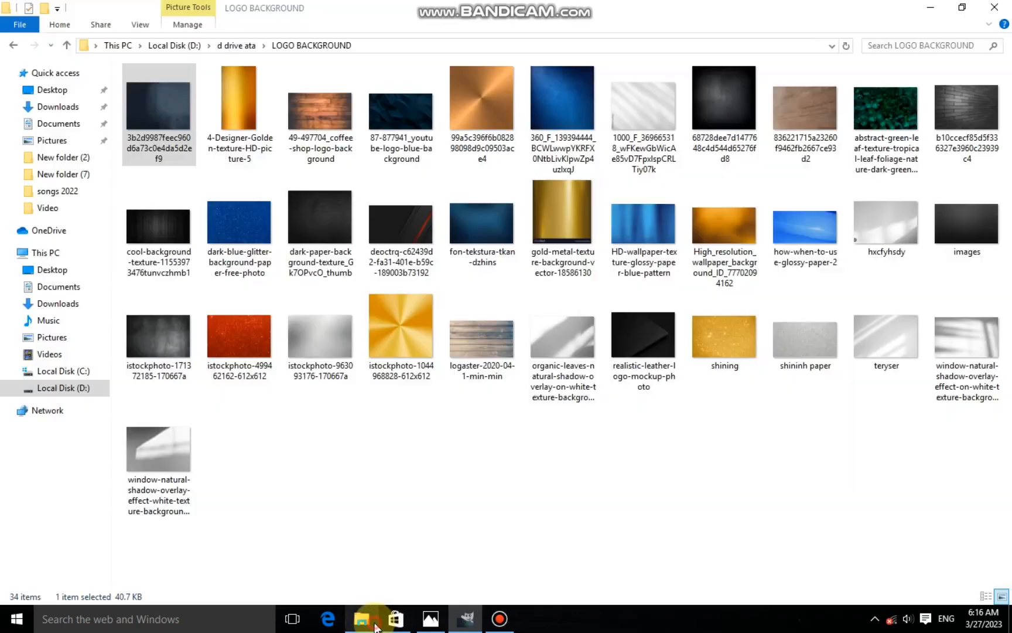
pyautogui.moveTo(954, 346); pyautogui.dragTo(375, 331)
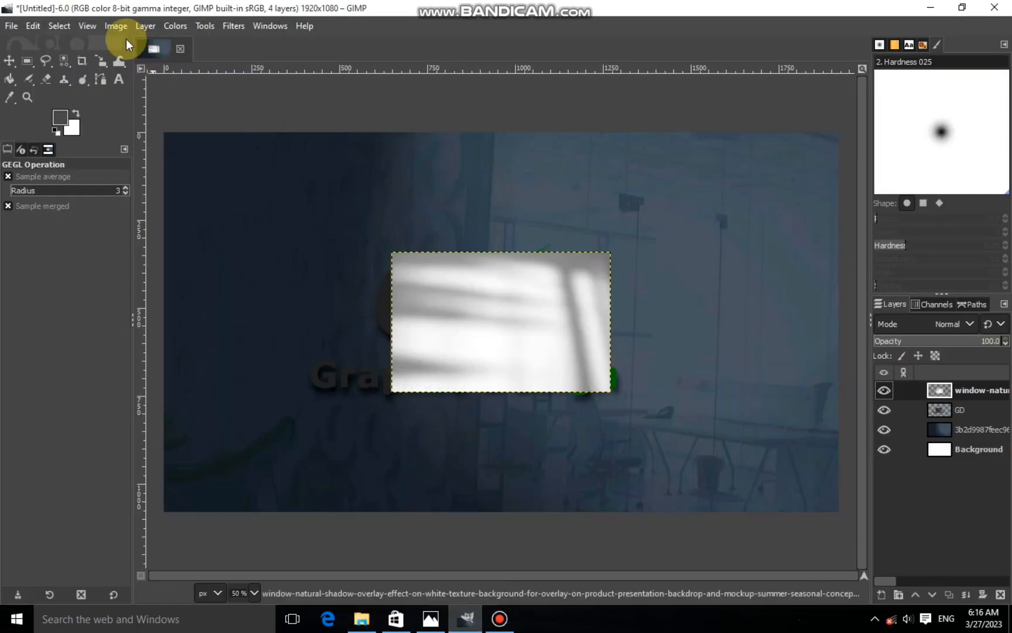
pyautogui.click(100, 60)
pyautogui.click(332, 301)
pyautogui.moveTo(332, 300); pyautogui.dragTo(598, 362)
pyautogui.click(808, 176)
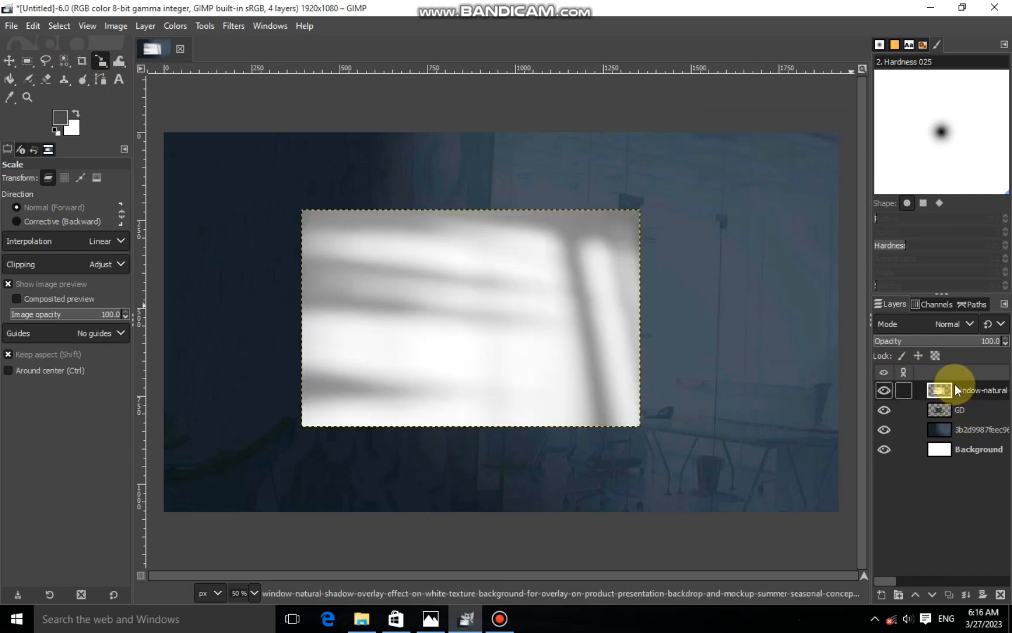
# - Select the GD layer's opaque shape, invert the selection and cut everything outside the logo from the window-shadow layer
pyautogui.rightClick(943, 408)
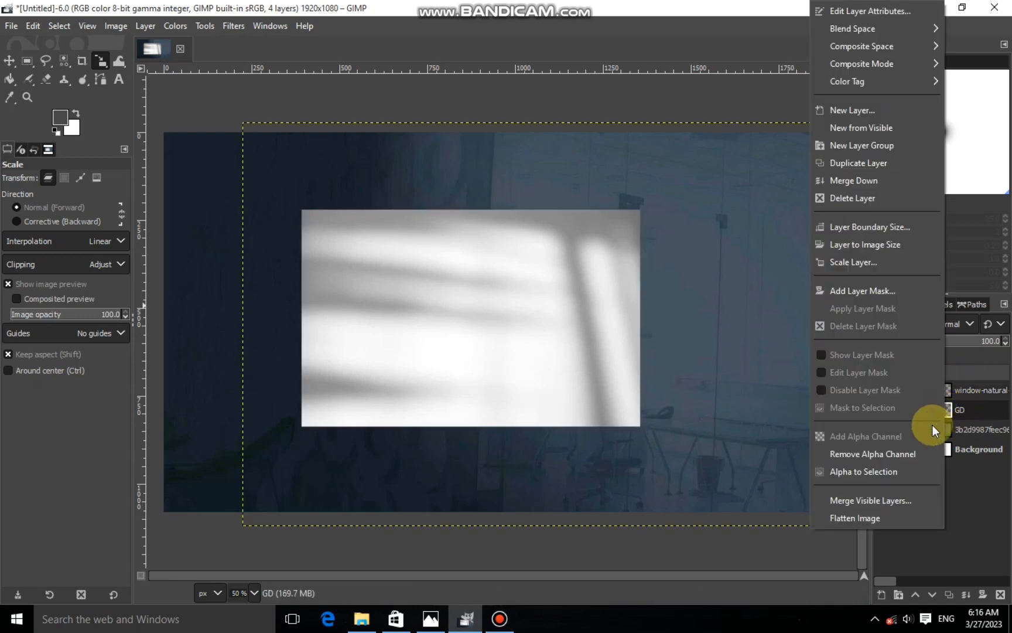
pyautogui.click(904, 472)
pyautogui.click(938, 393)
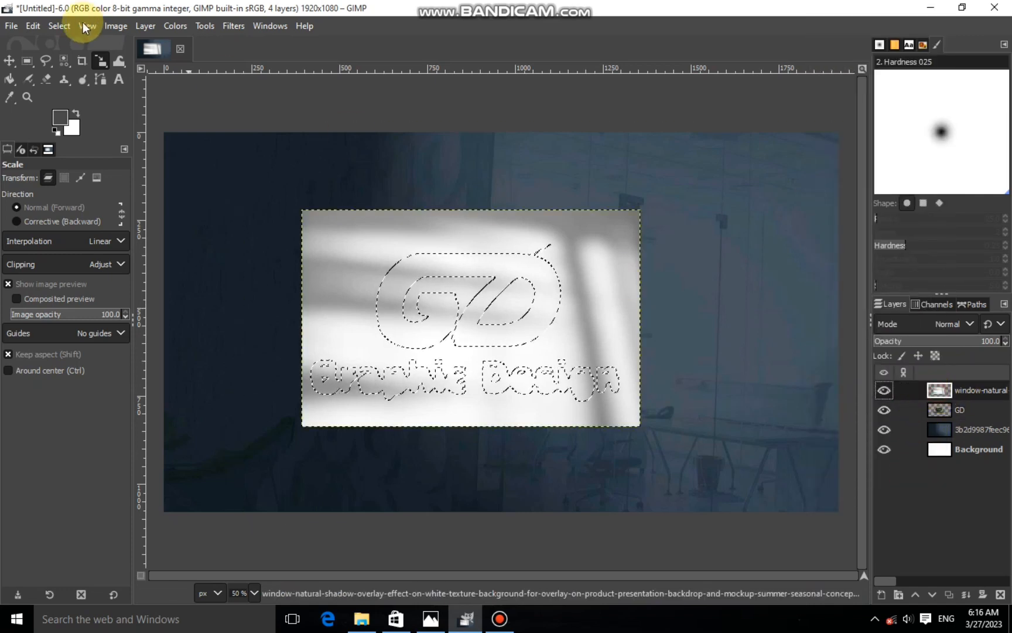
pyautogui.click(59, 25)
pyautogui.click(87, 82)
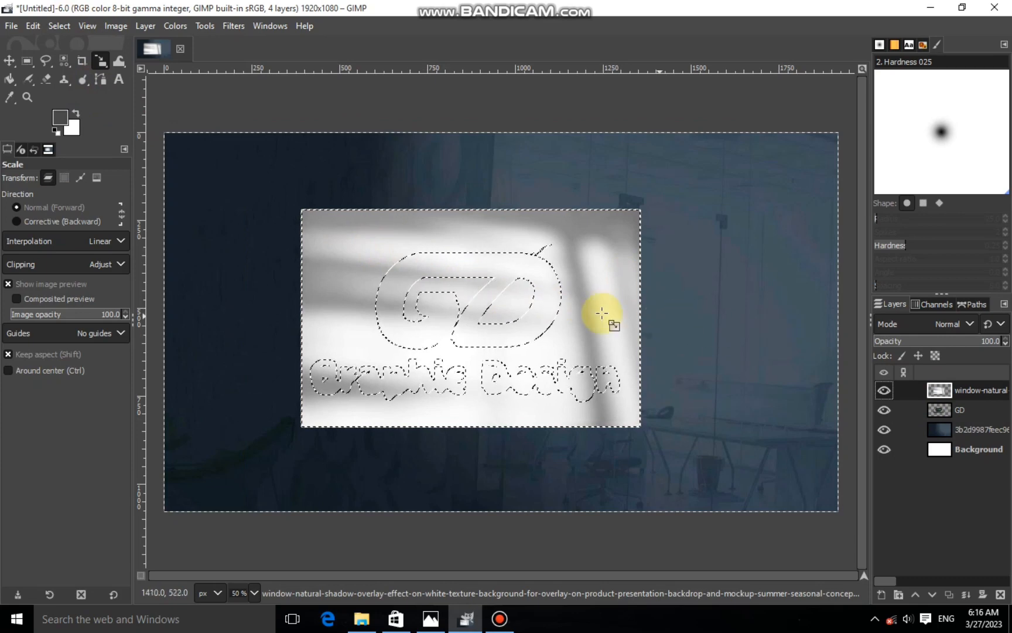
pyautogui.rightClick(545, 311)
pyautogui.moveTo(571, 348)
pyautogui.click(670, 230)
# - Set the window-shadow layer's blend mode to Overlay and clear the selection
pyautogui.click(952, 323)
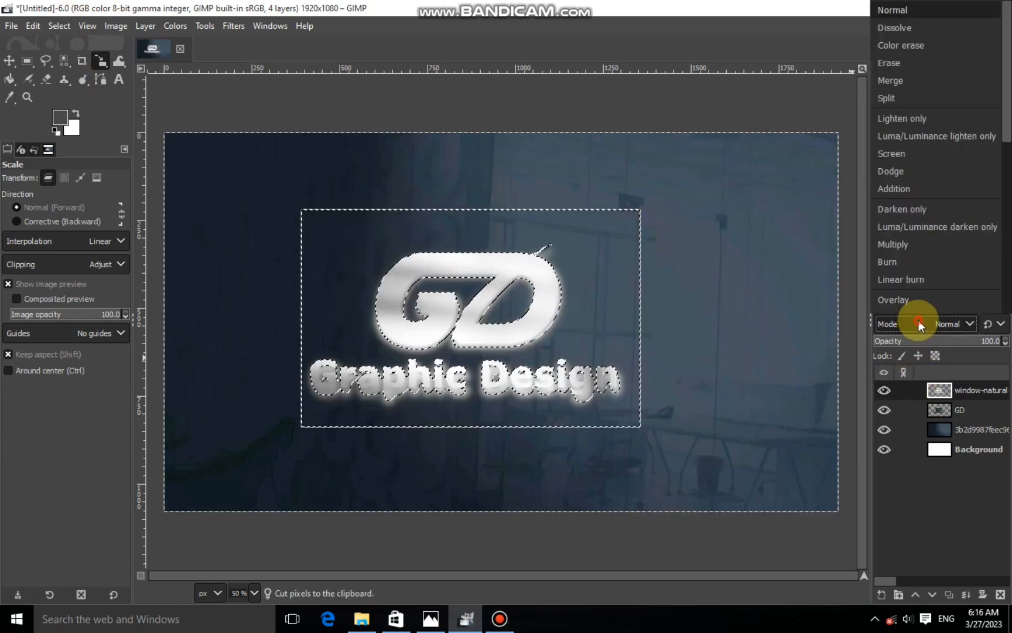
pyautogui.click(918, 319)
pyautogui.click(60, 26)
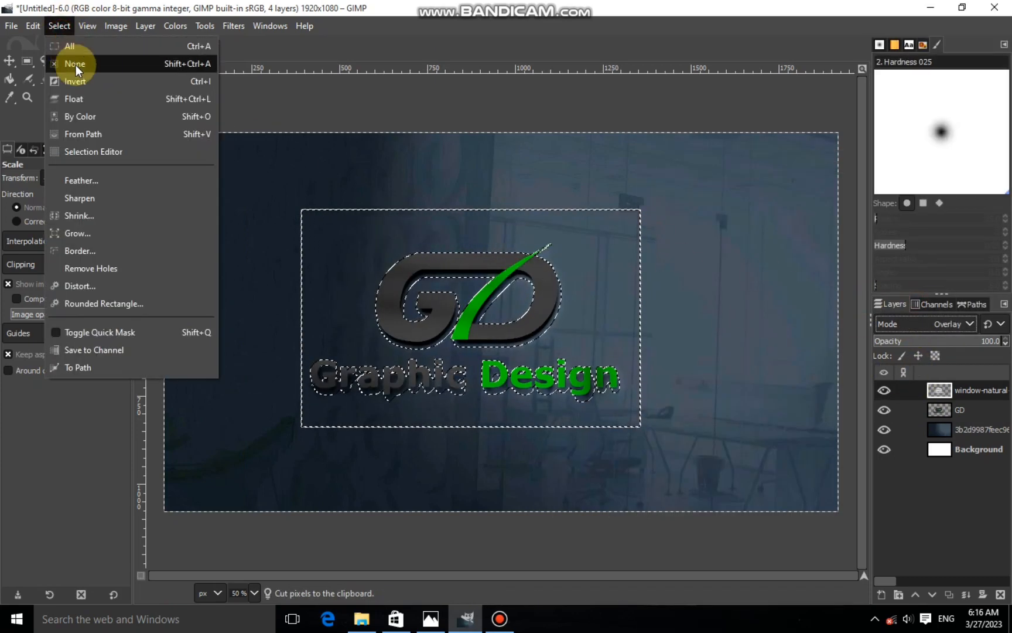
pyautogui.click(77, 64)
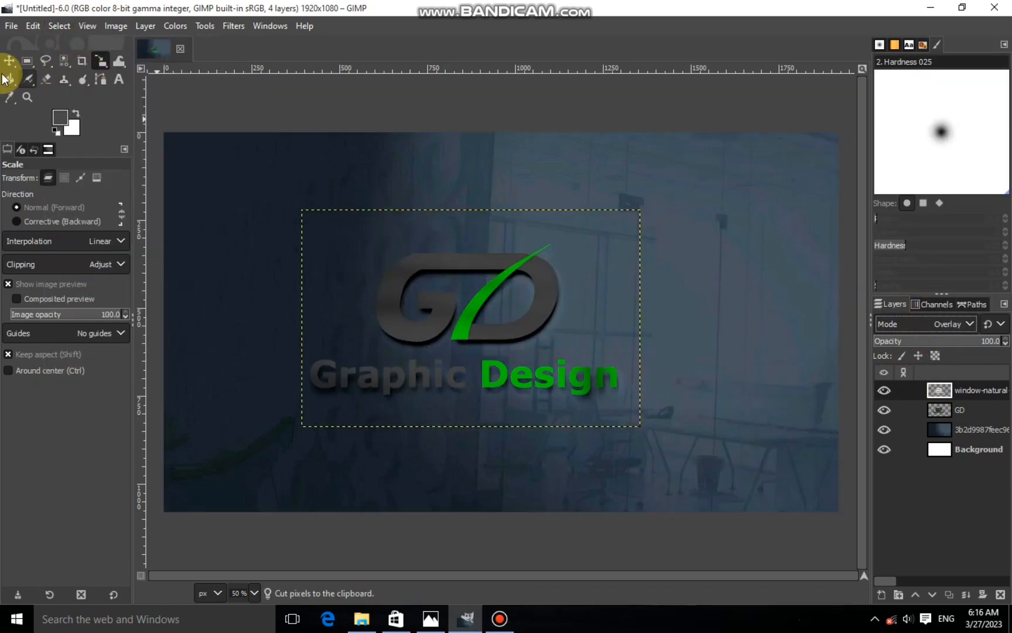
# - Merge the window-shadow layer down into the GD layer
pyautogui.rightClick(943, 390)
pyautogui.click(861, 172)
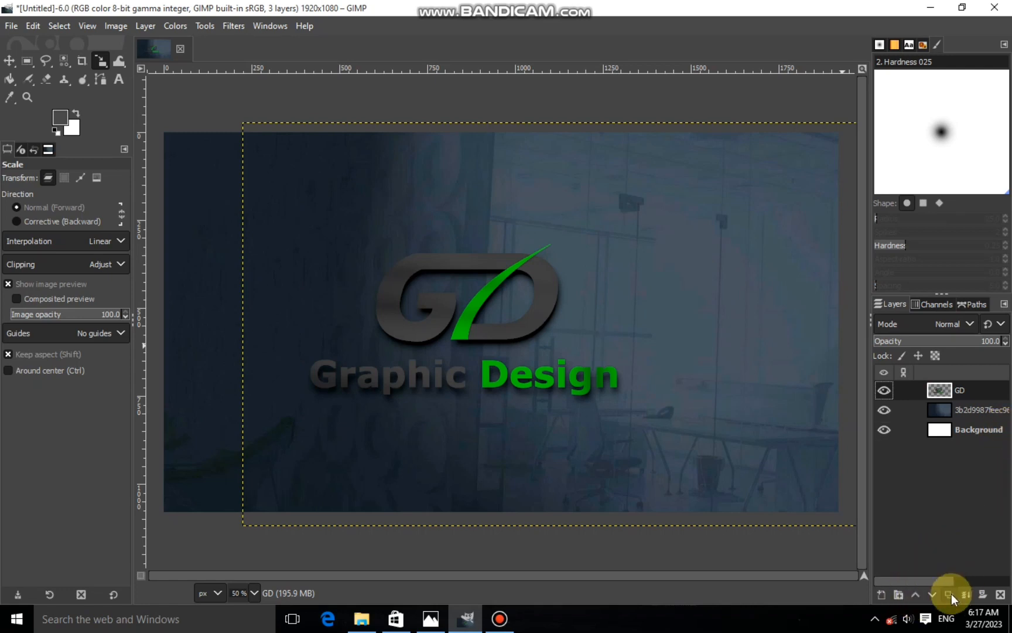
pyautogui.click(944, 438)
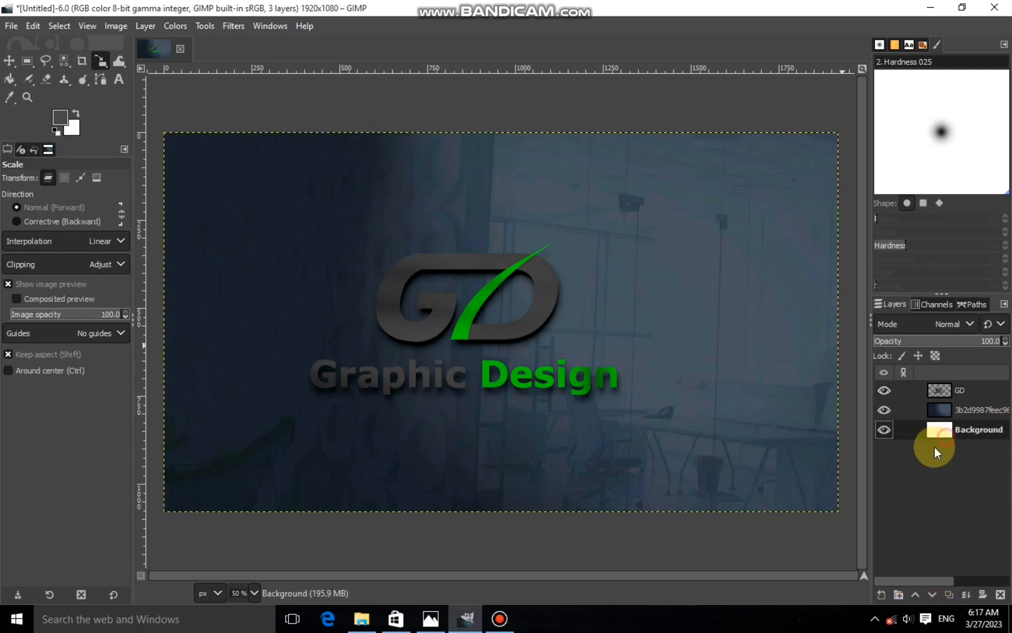
# - Tilt the GD layer in perspective with 3D Transform, using angles X -0.38, Y 29.52 and Z 0.01
pyautogui.click(979, 395)
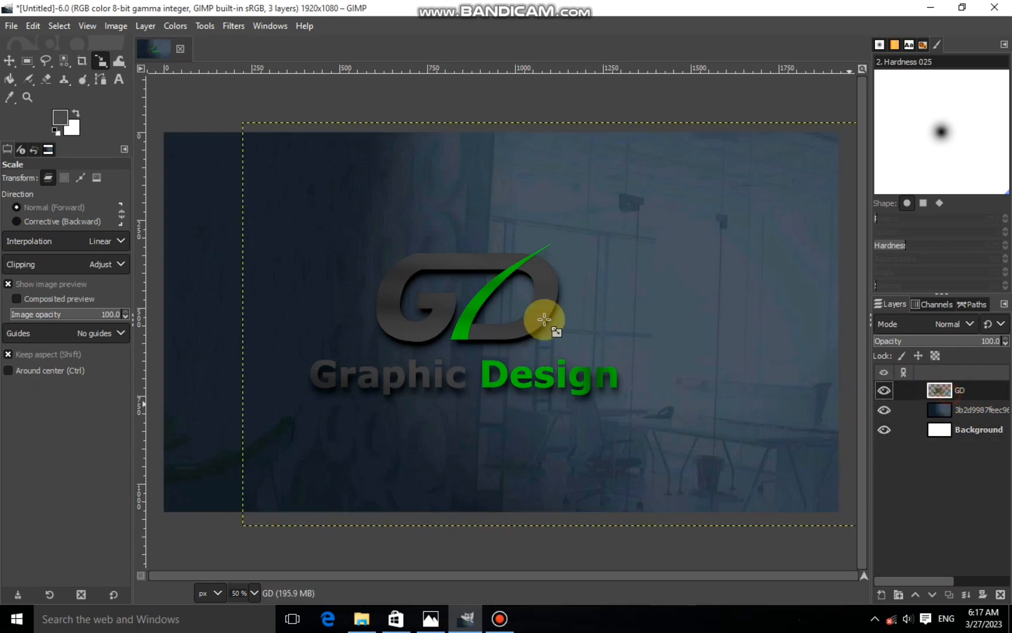
pyautogui.rightClick(99, 61)
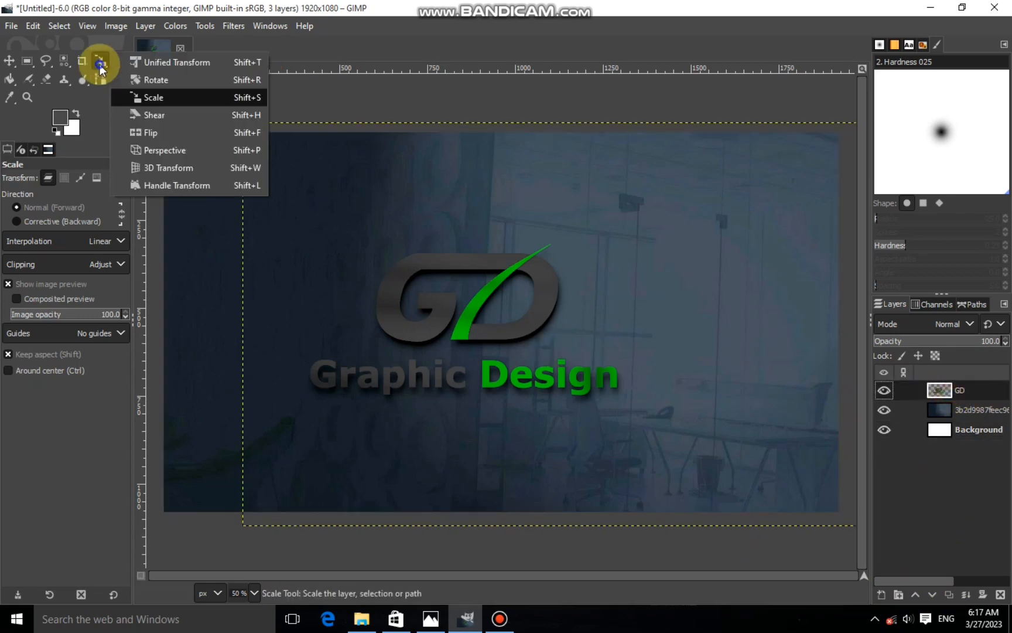
pyautogui.click(140, 165)
pyautogui.moveTo(354, 272)
pyautogui.mouseDown()
pyautogui.moveTo(332, 273)
pyautogui.moveTo(373, 275)
pyautogui.mouseUp()
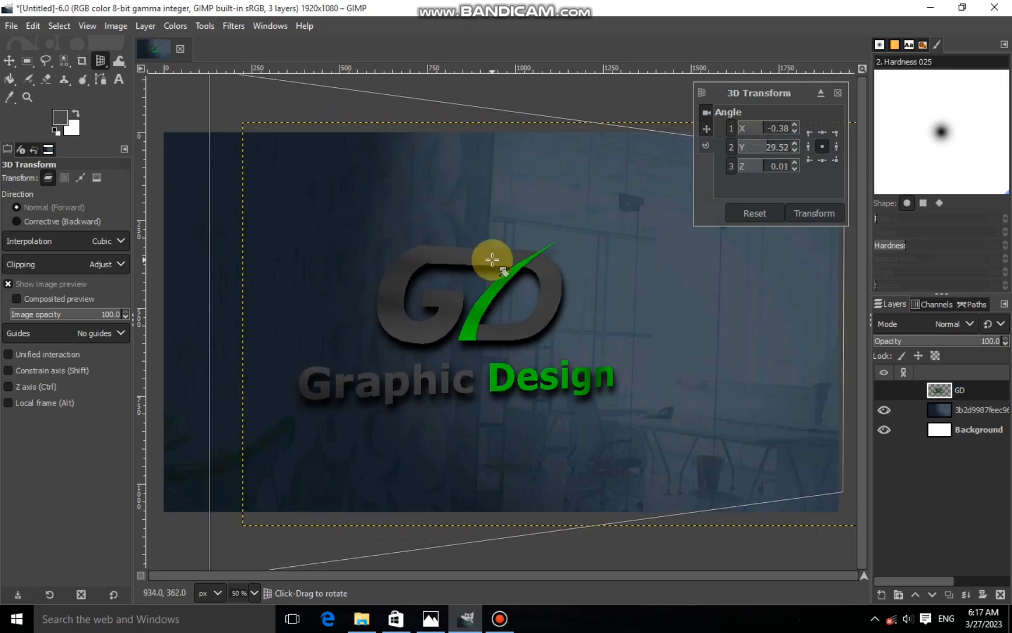
pyautogui.click(783, 220)
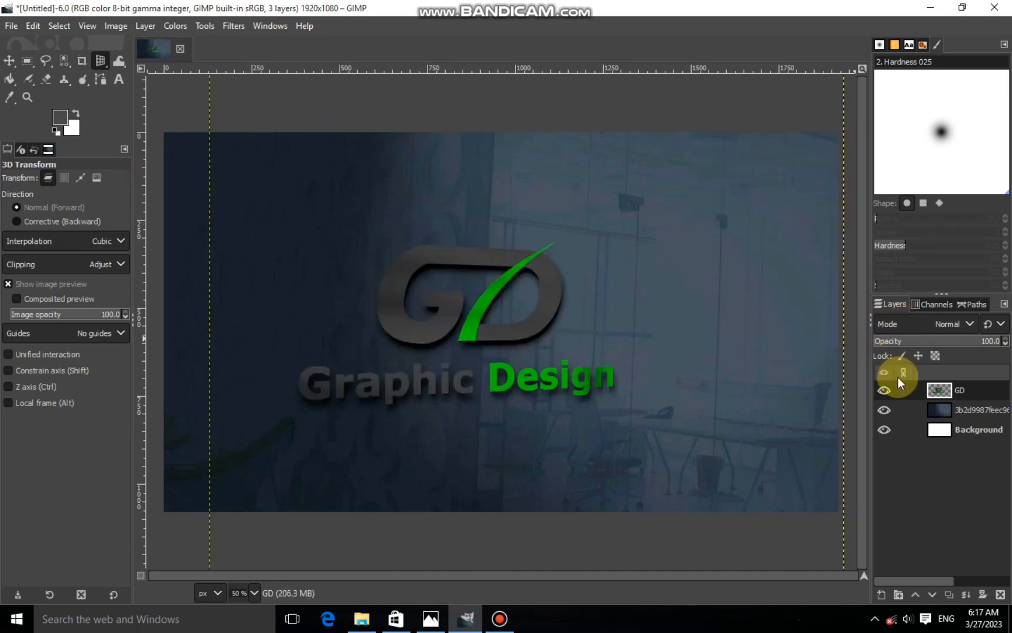
pyautogui.click(945, 430)
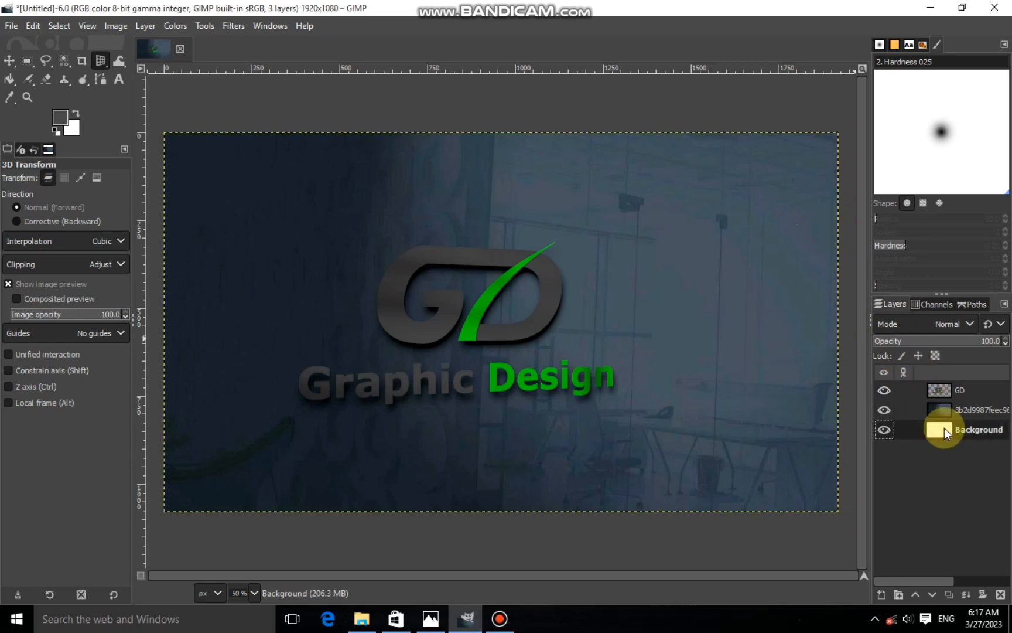